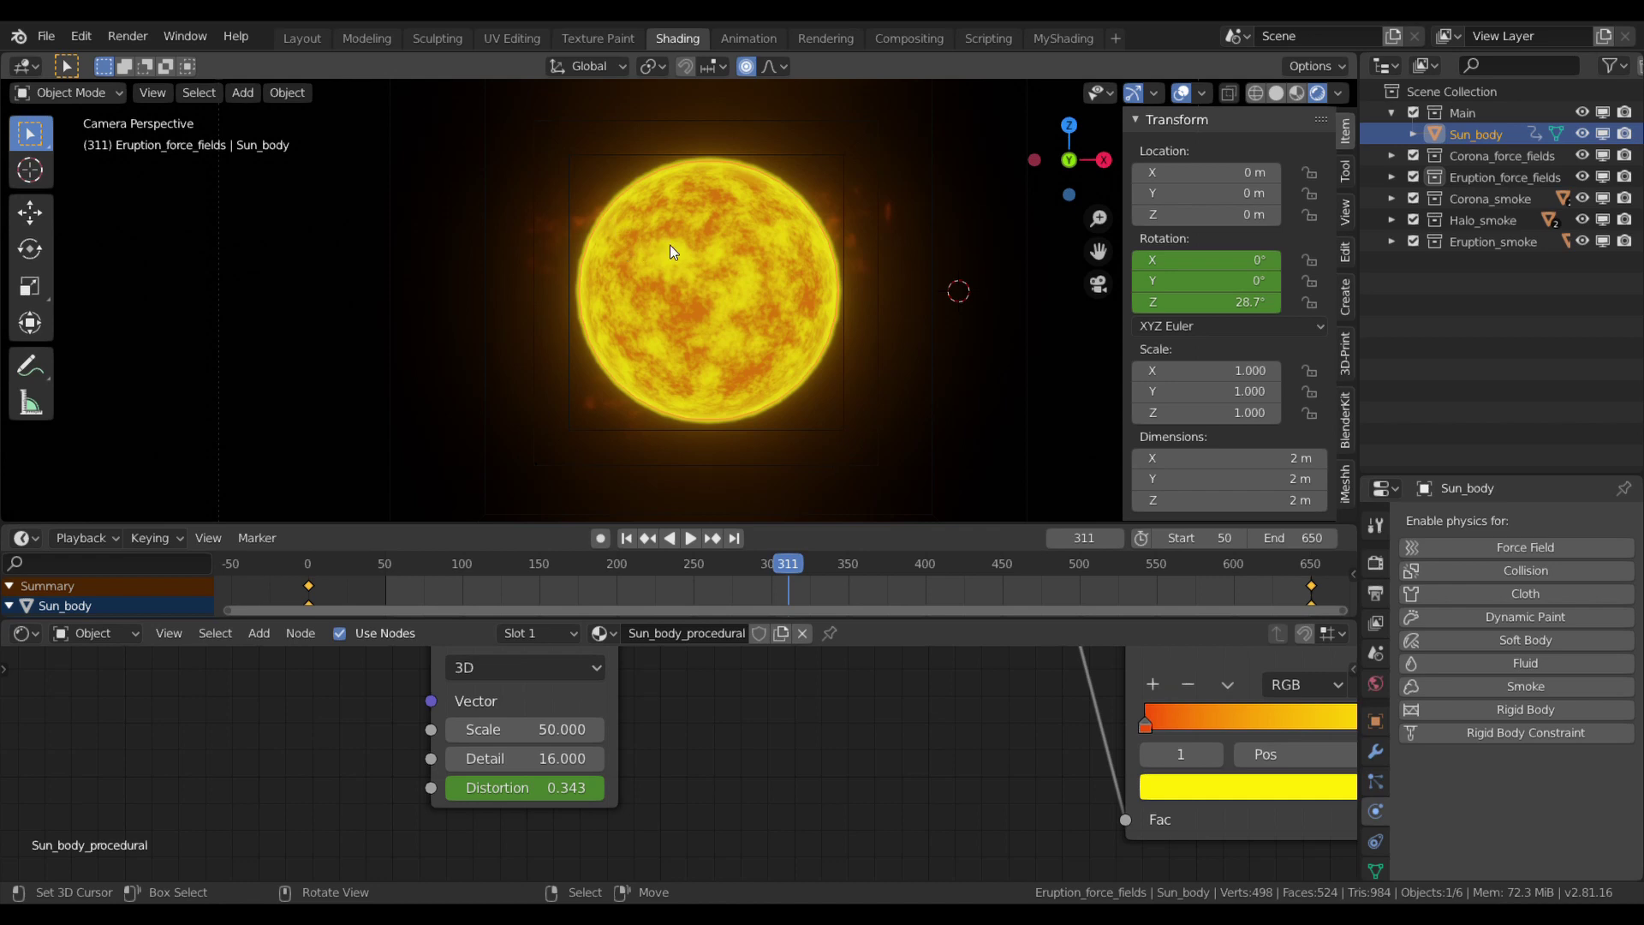
# Step: Switch to Solid shading and hide the Corona_smoke, Halo_smoke and Eruption_smoke domains, leaving Sun_body alone
pyautogui.click(1280, 94)
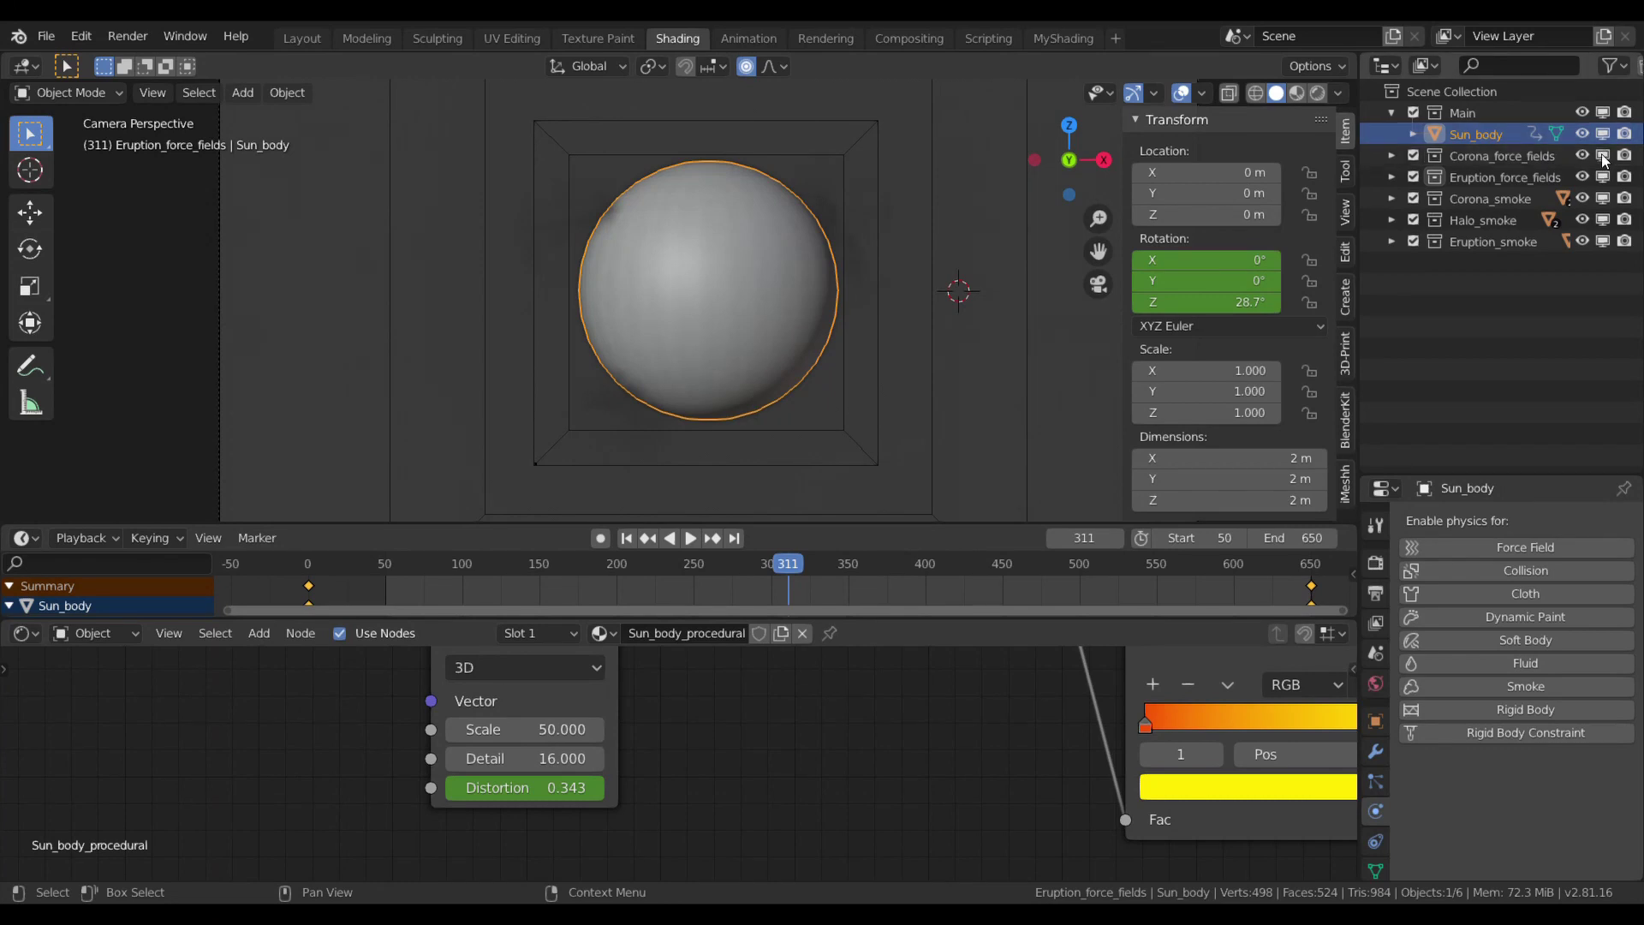
pyautogui.click(1583, 198)
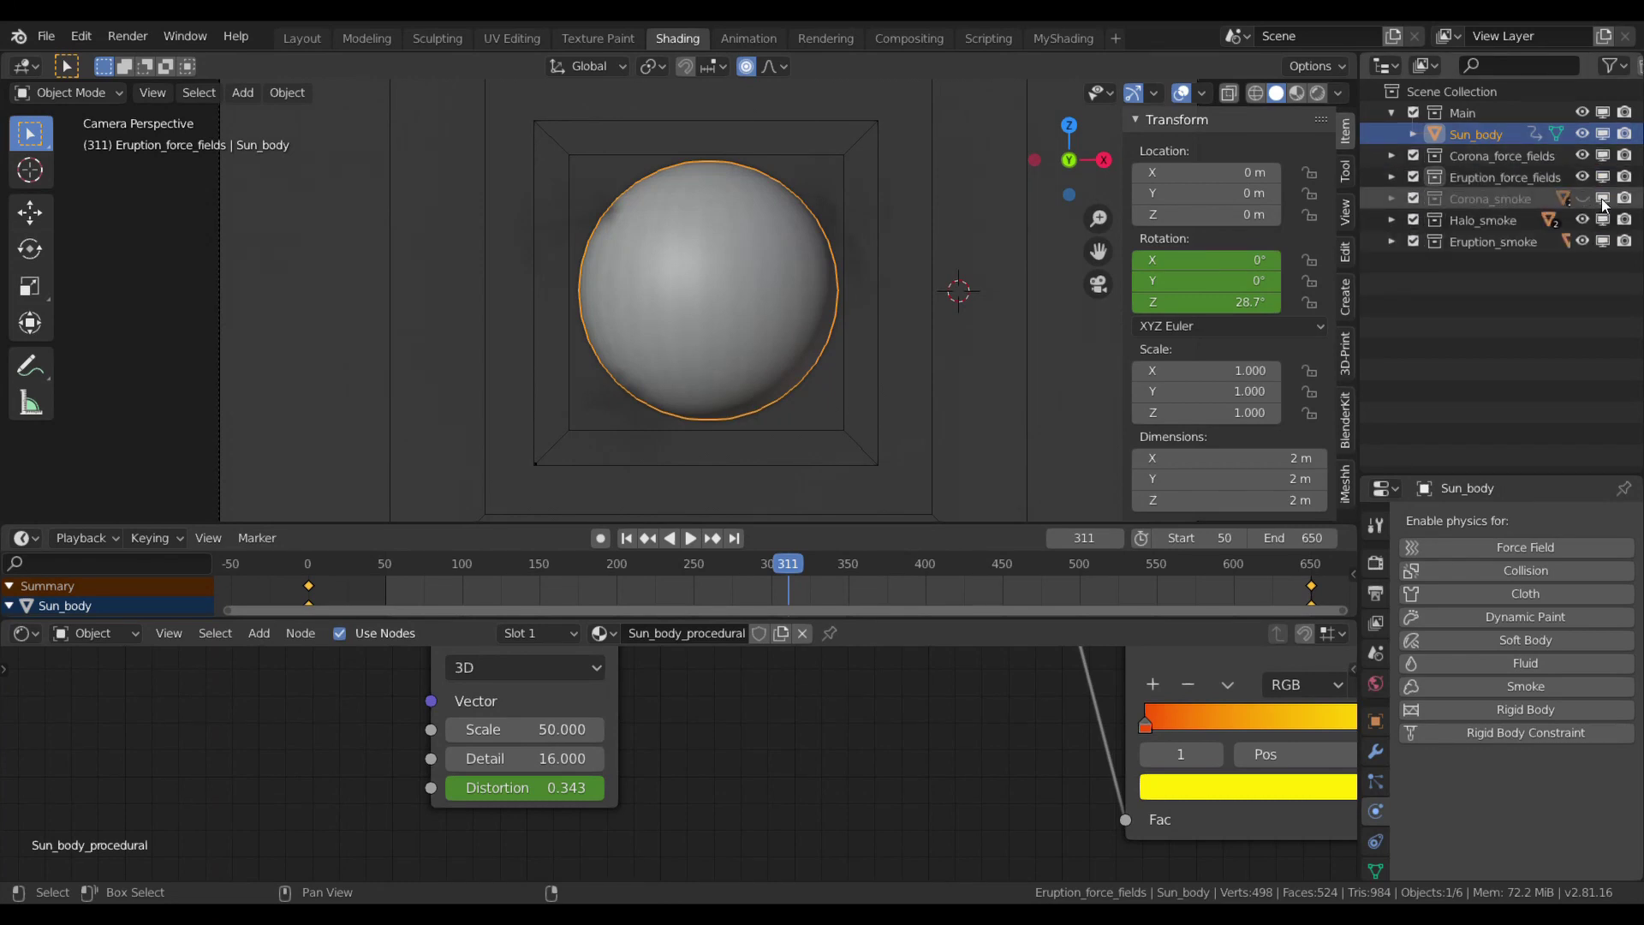
pyautogui.click(1583, 220)
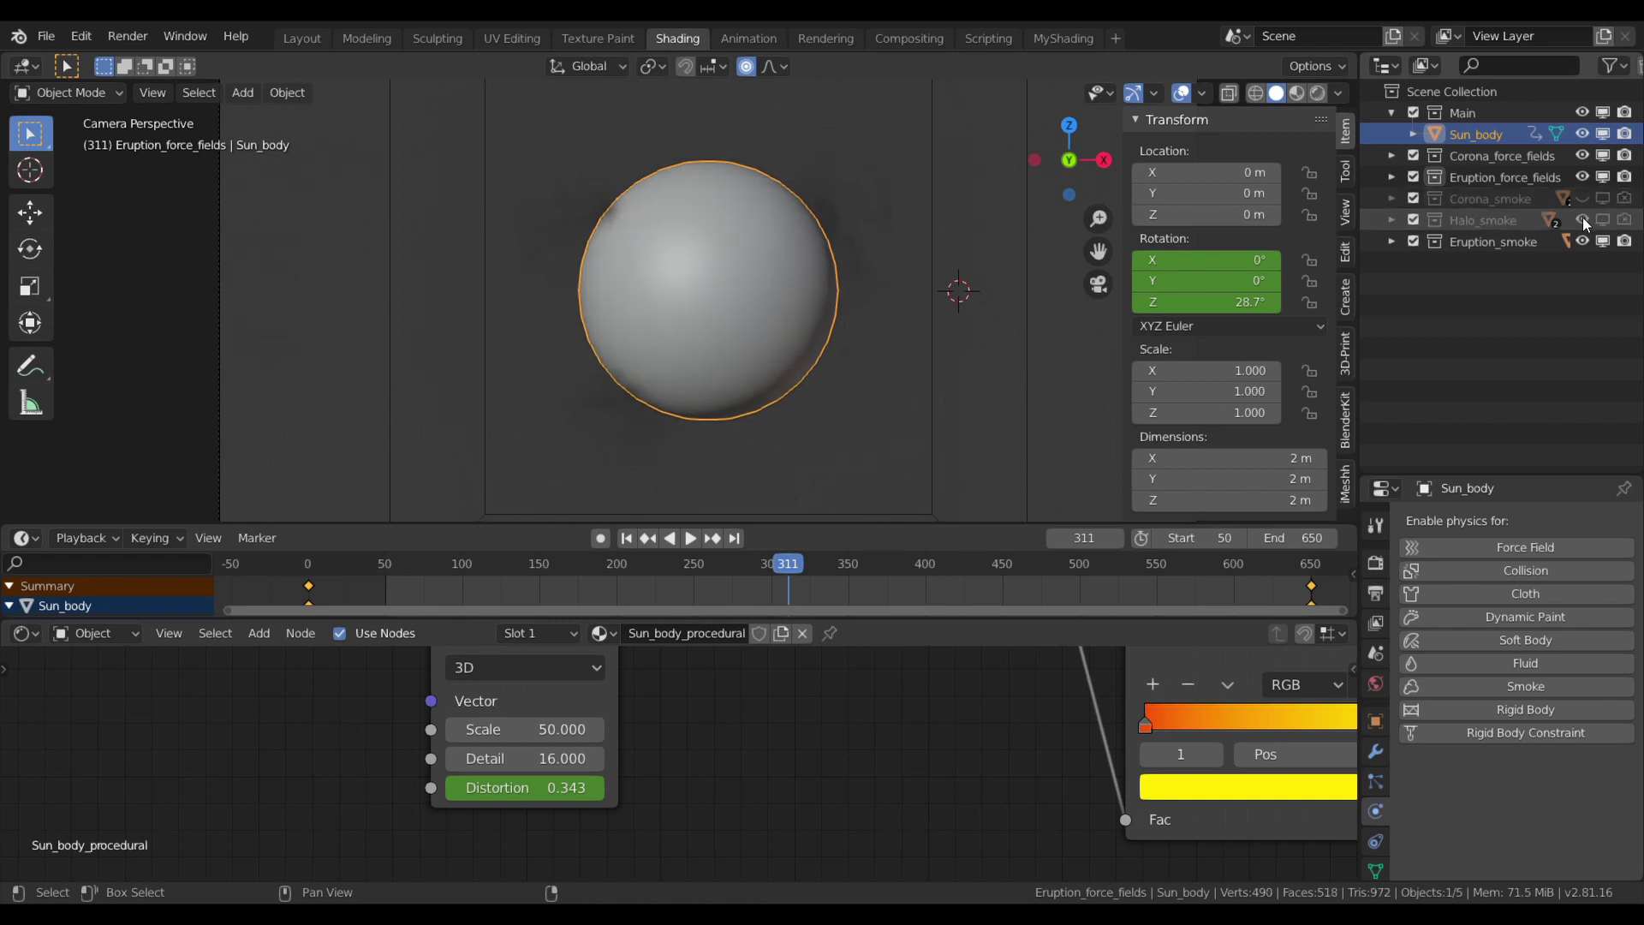
pyautogui.click(1583, 241)
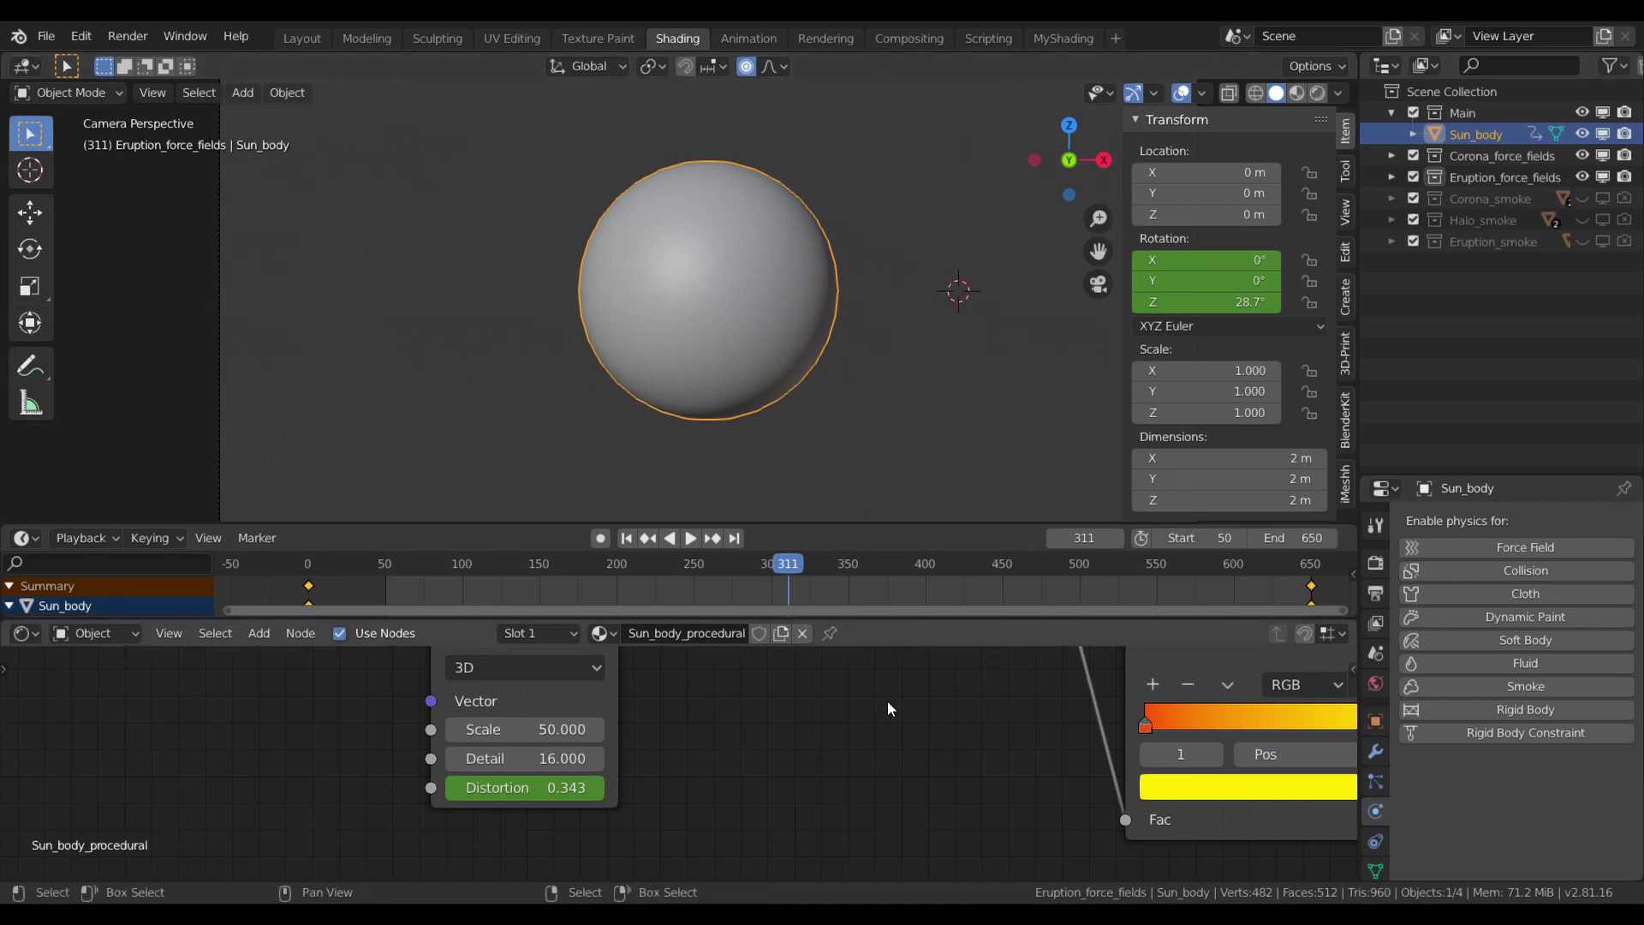
# Step: Frame the whole Sun_body_procedural node tree, from Noise Textures to Mix Shader, in a maximized Shader Editor
pyautogui.scroll(-6, 887, 702)
pyautogui.scroll(2, 908, 704)
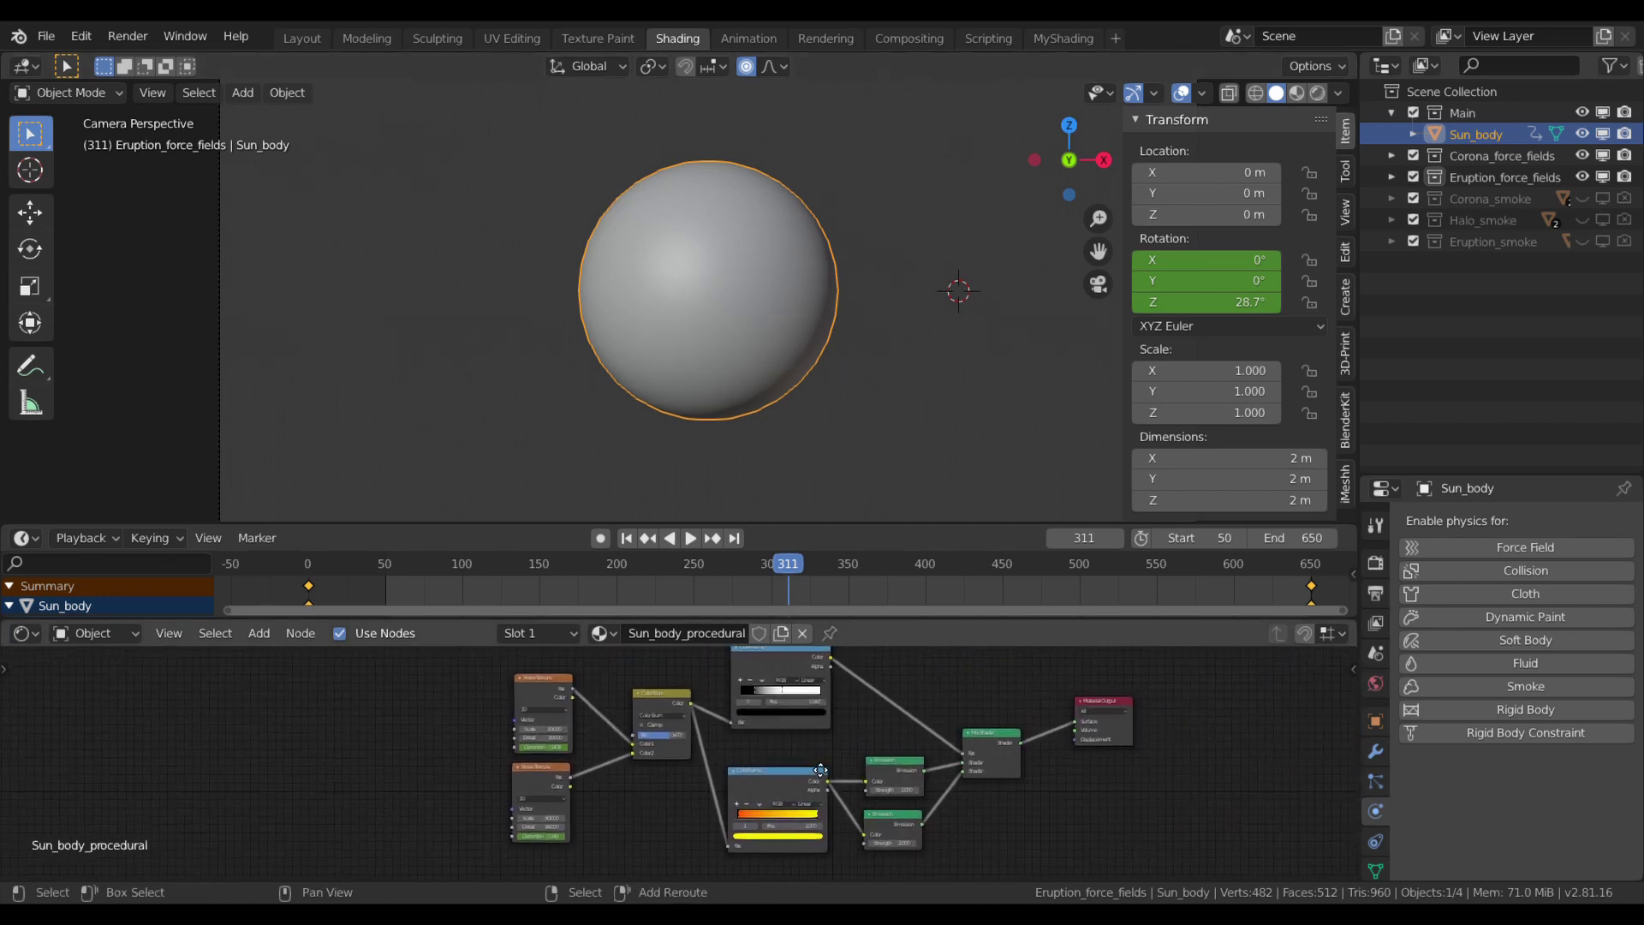
pyautogui.scroll(5, 752, 748)
pyautogui.moveTo(746, 748); pyautogui.dragTo(822, 784, button='middle')
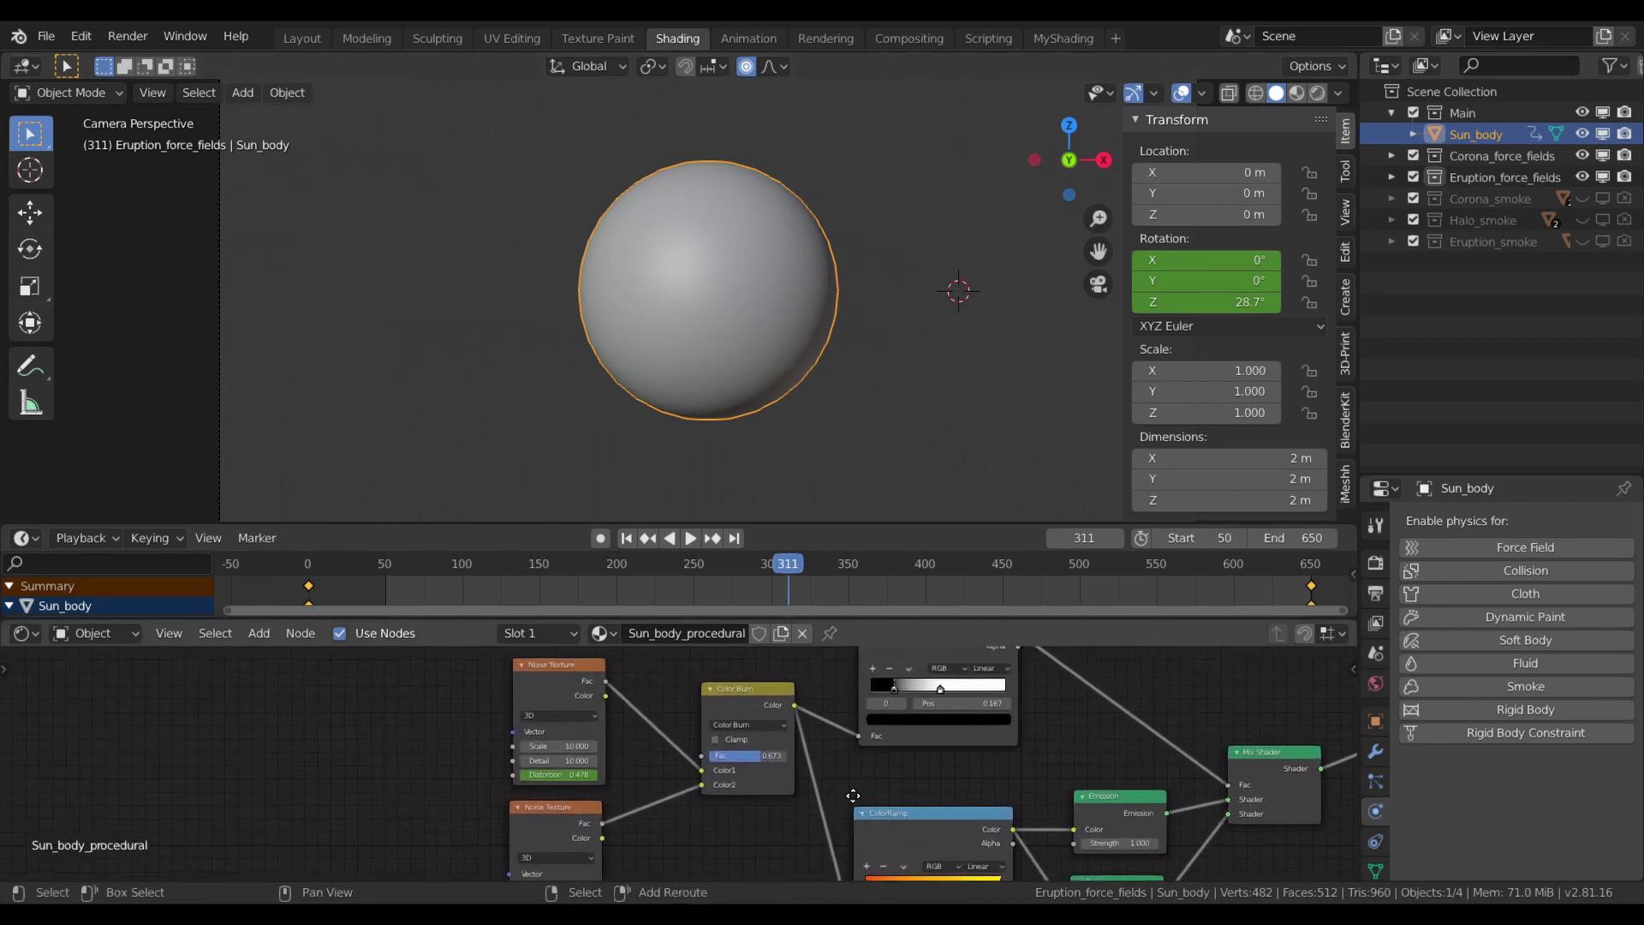
pyautogui.scroll(2, 690, 736)
pyautogui.moveTo(690, 729)
pyautogui.mouseDown(button='middle')
pyautogui.moveTo(798, 807)
pyautogui.moveTo(779, 783)
pyautogui.mouseUp(button='middle')
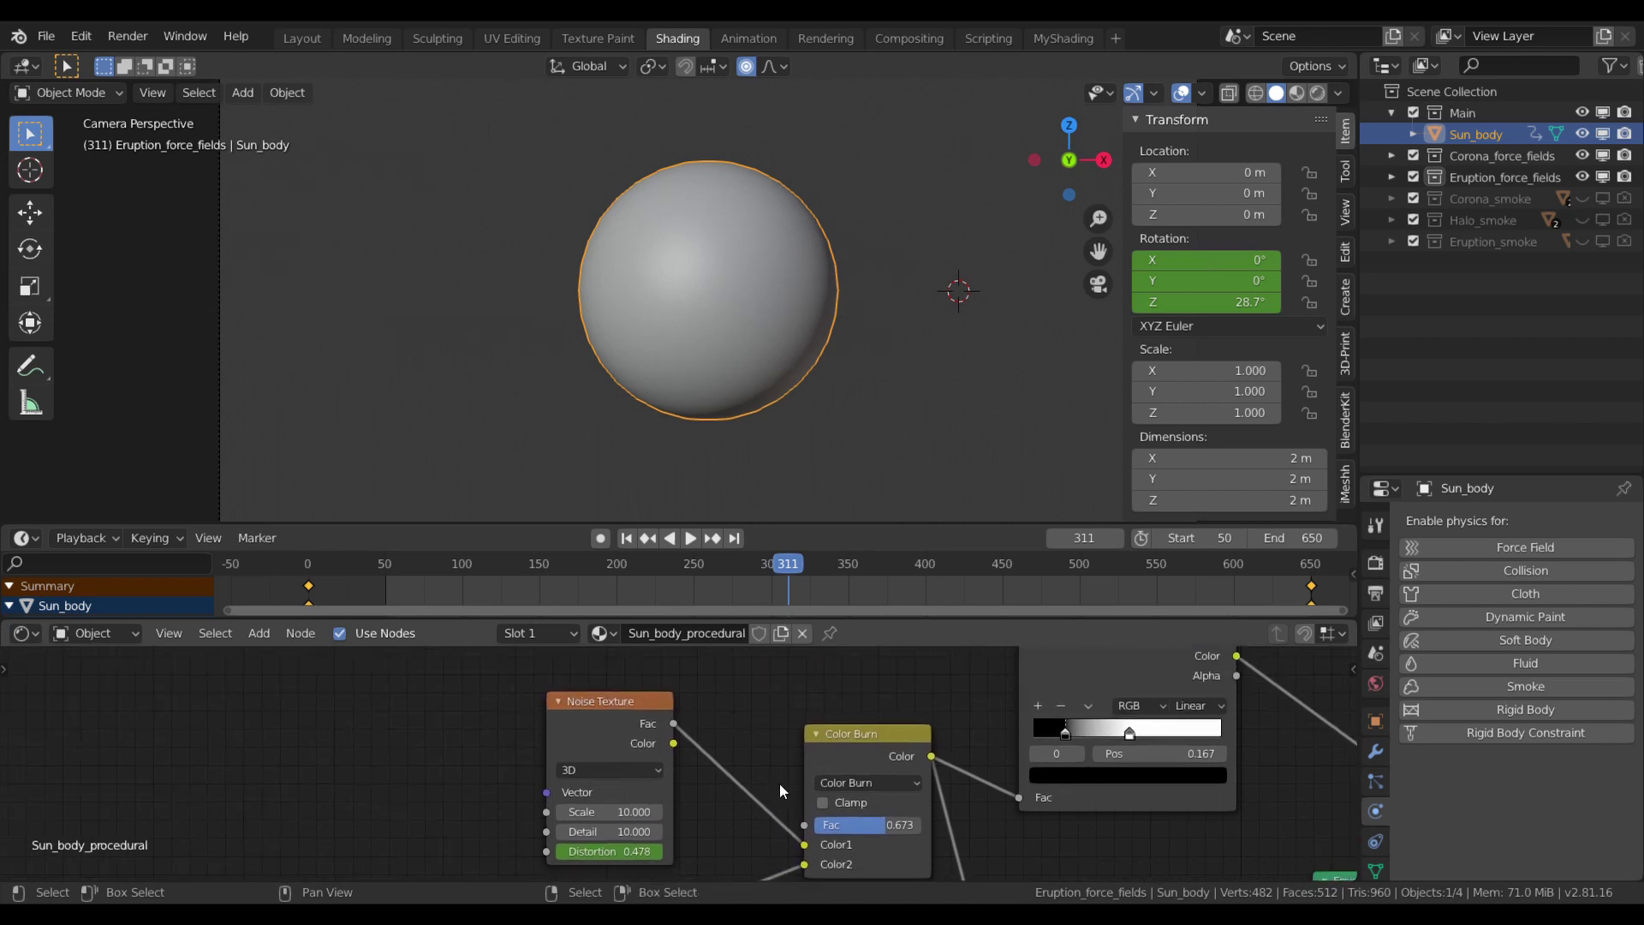
pyautogui.hotkey('ctrl', 'space')
pyautogui.moveTo(943, 664); pyautogui.dragTo(487, 623, button='middle')
pyautogui.scroll(-1, 730, 625)
pyautogui.scroll(-1, 517, 612)
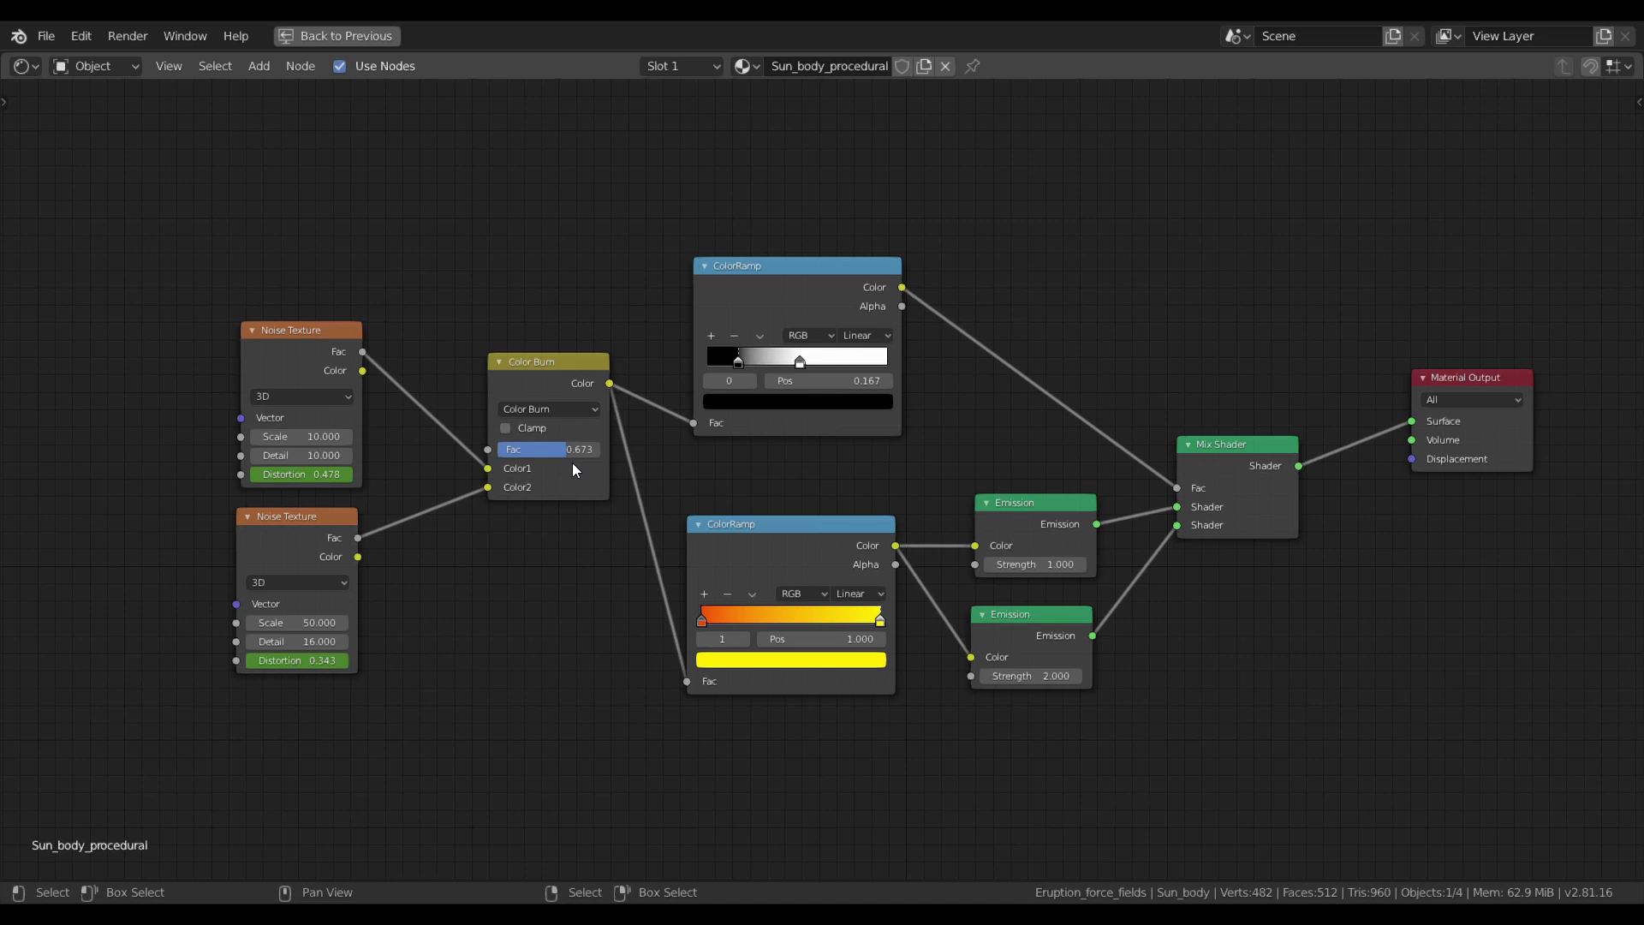
pyautogui.click(591, 412)
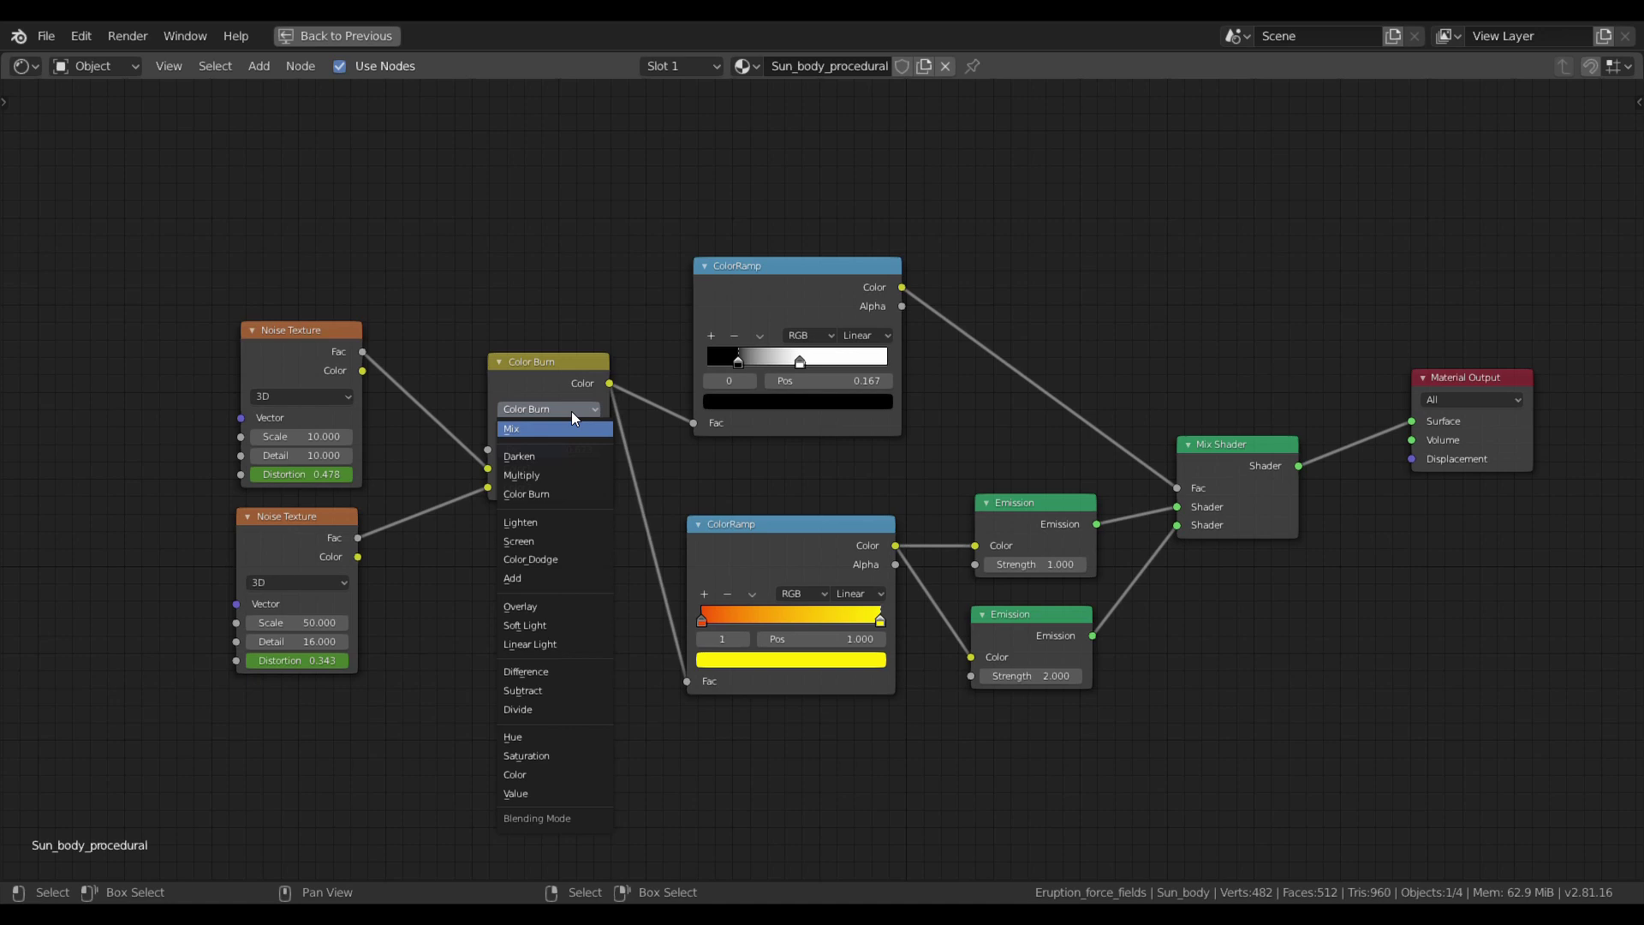
pyautogui.click(538, 377)
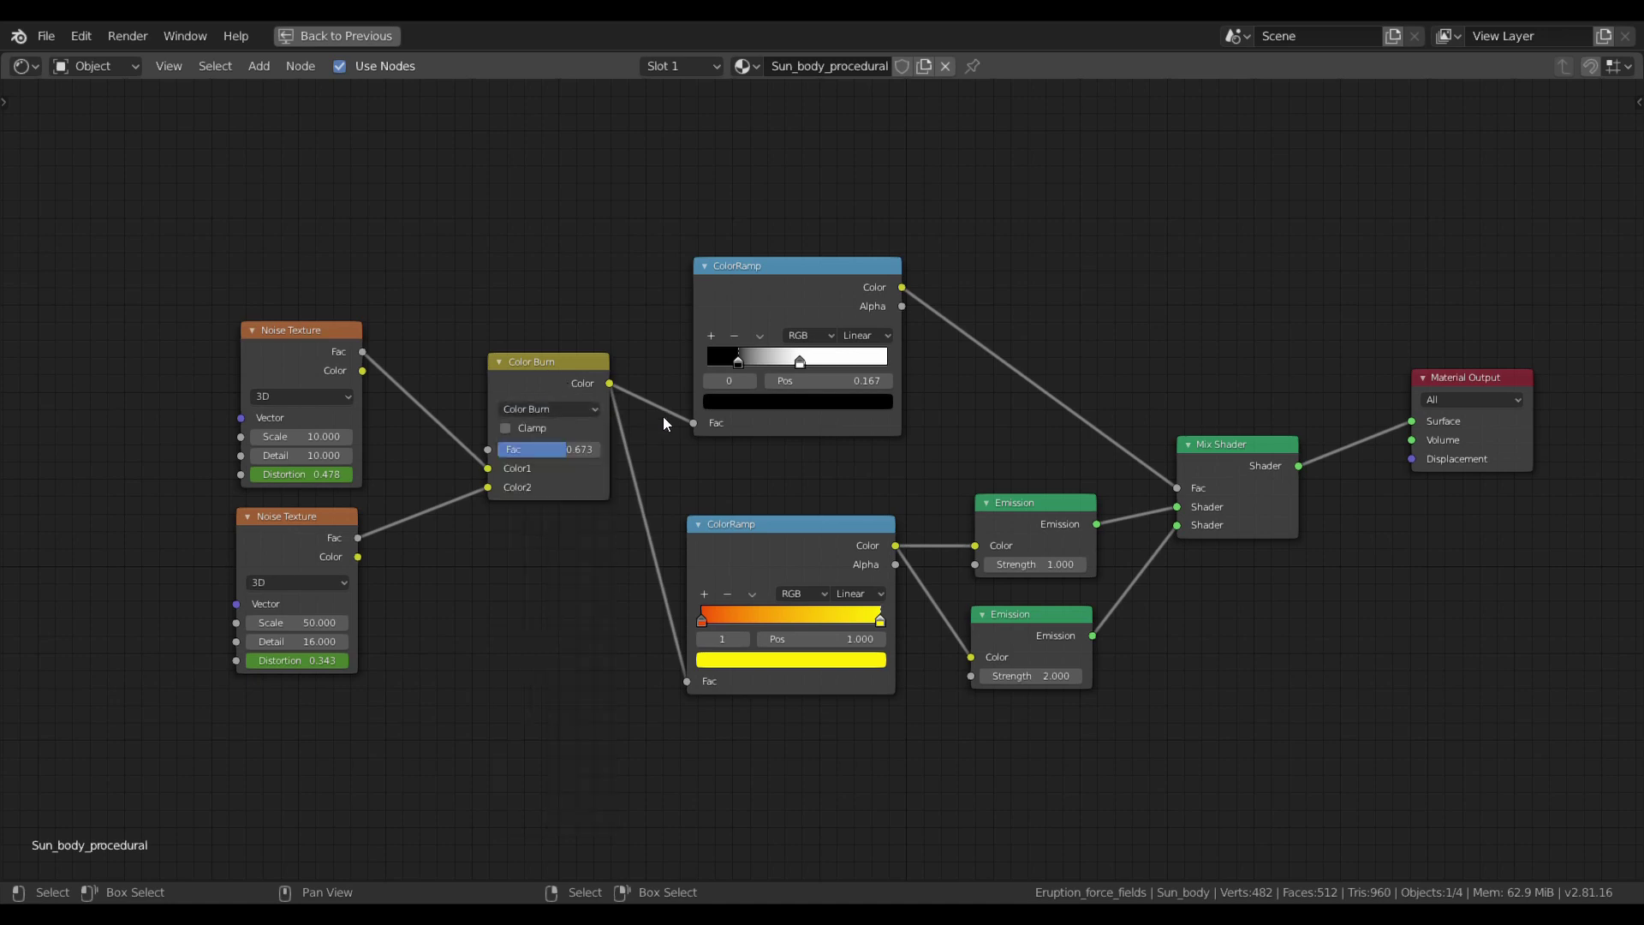
pyautogui.moveTo(698, 459); pyautogui.dragTo(562, 481, button='middle')
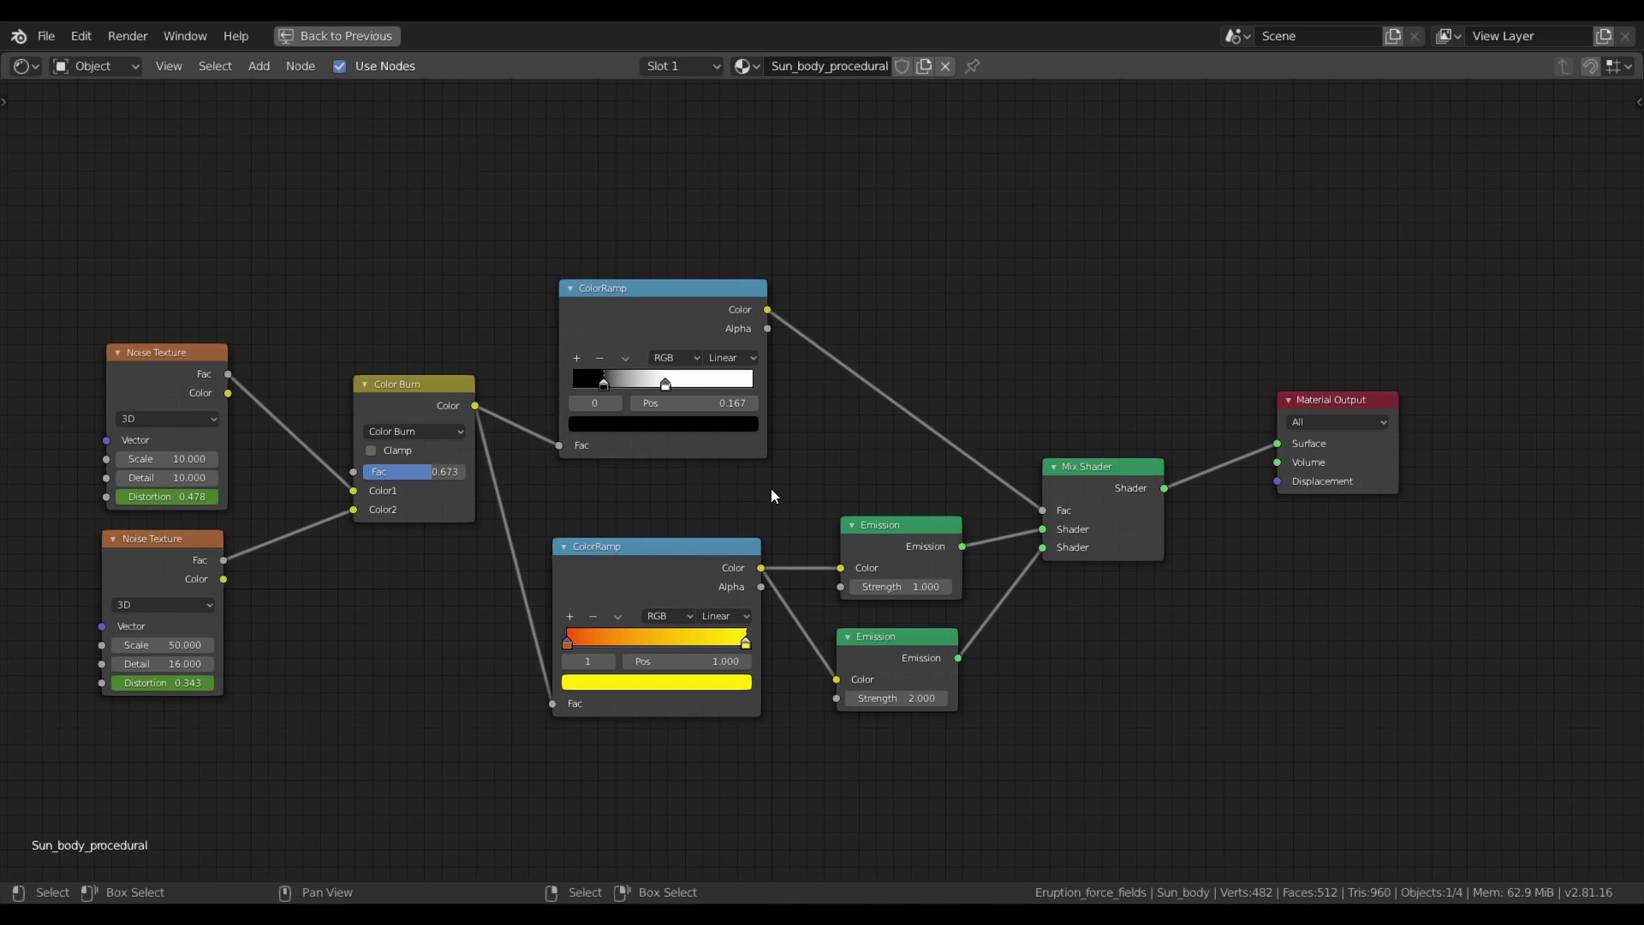
# Step: Restore the Shading layout, switch the viewport to Rendered shading, and reframe the node graph
pyautogui.hotkey('ctrl', 'space')
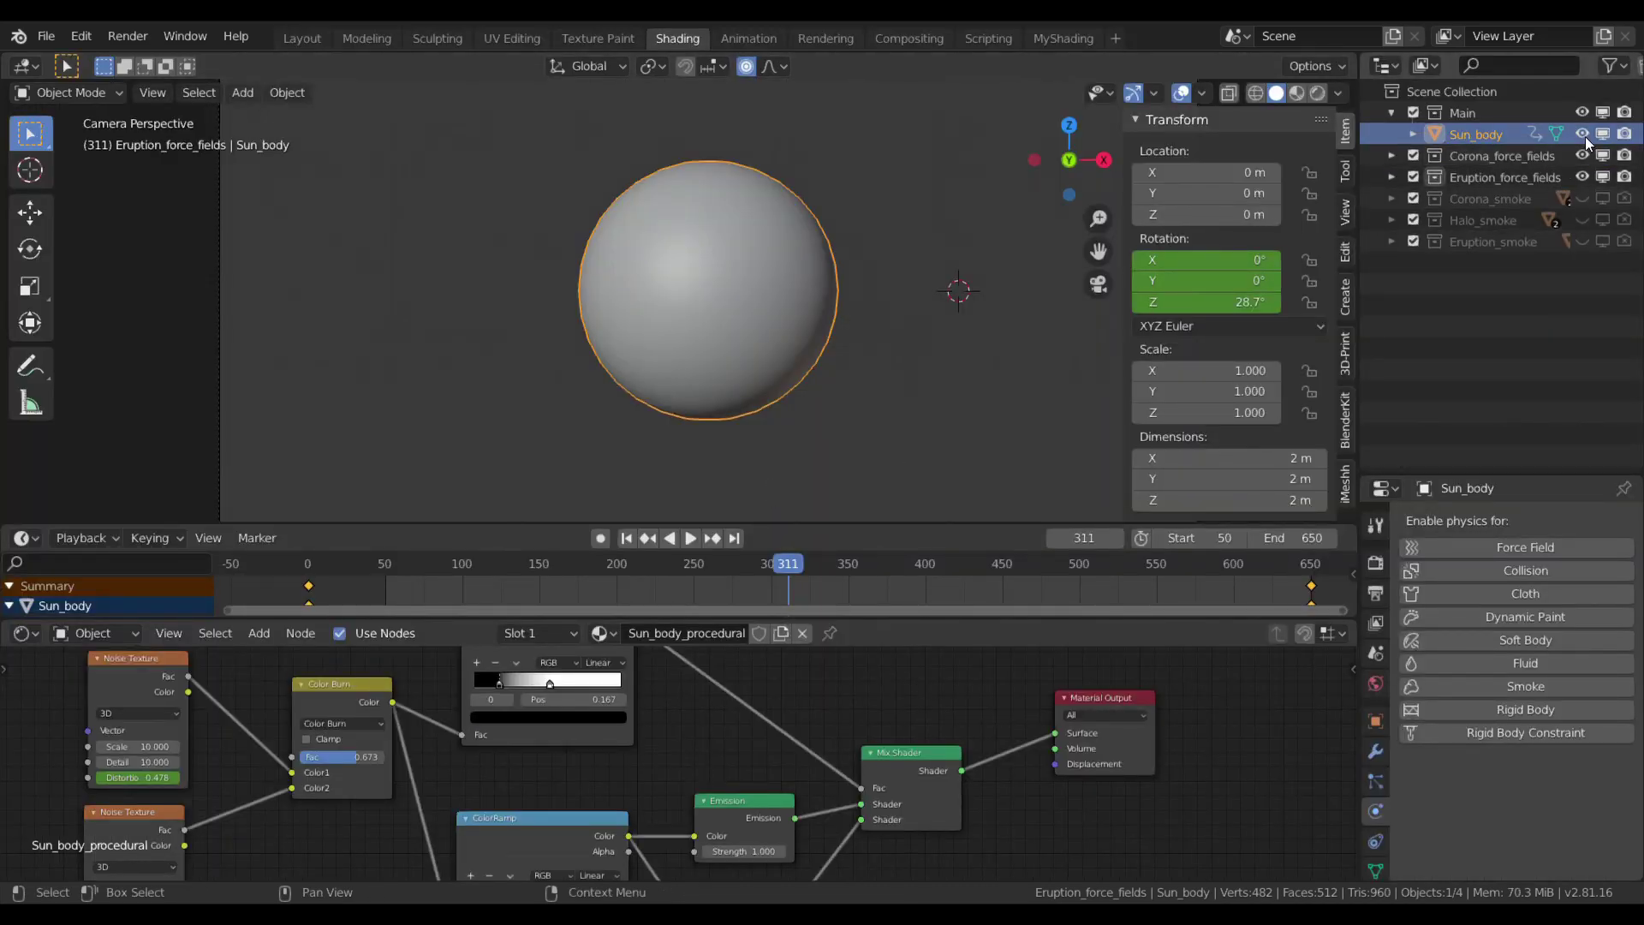
pyautogui.click(1318, 92)
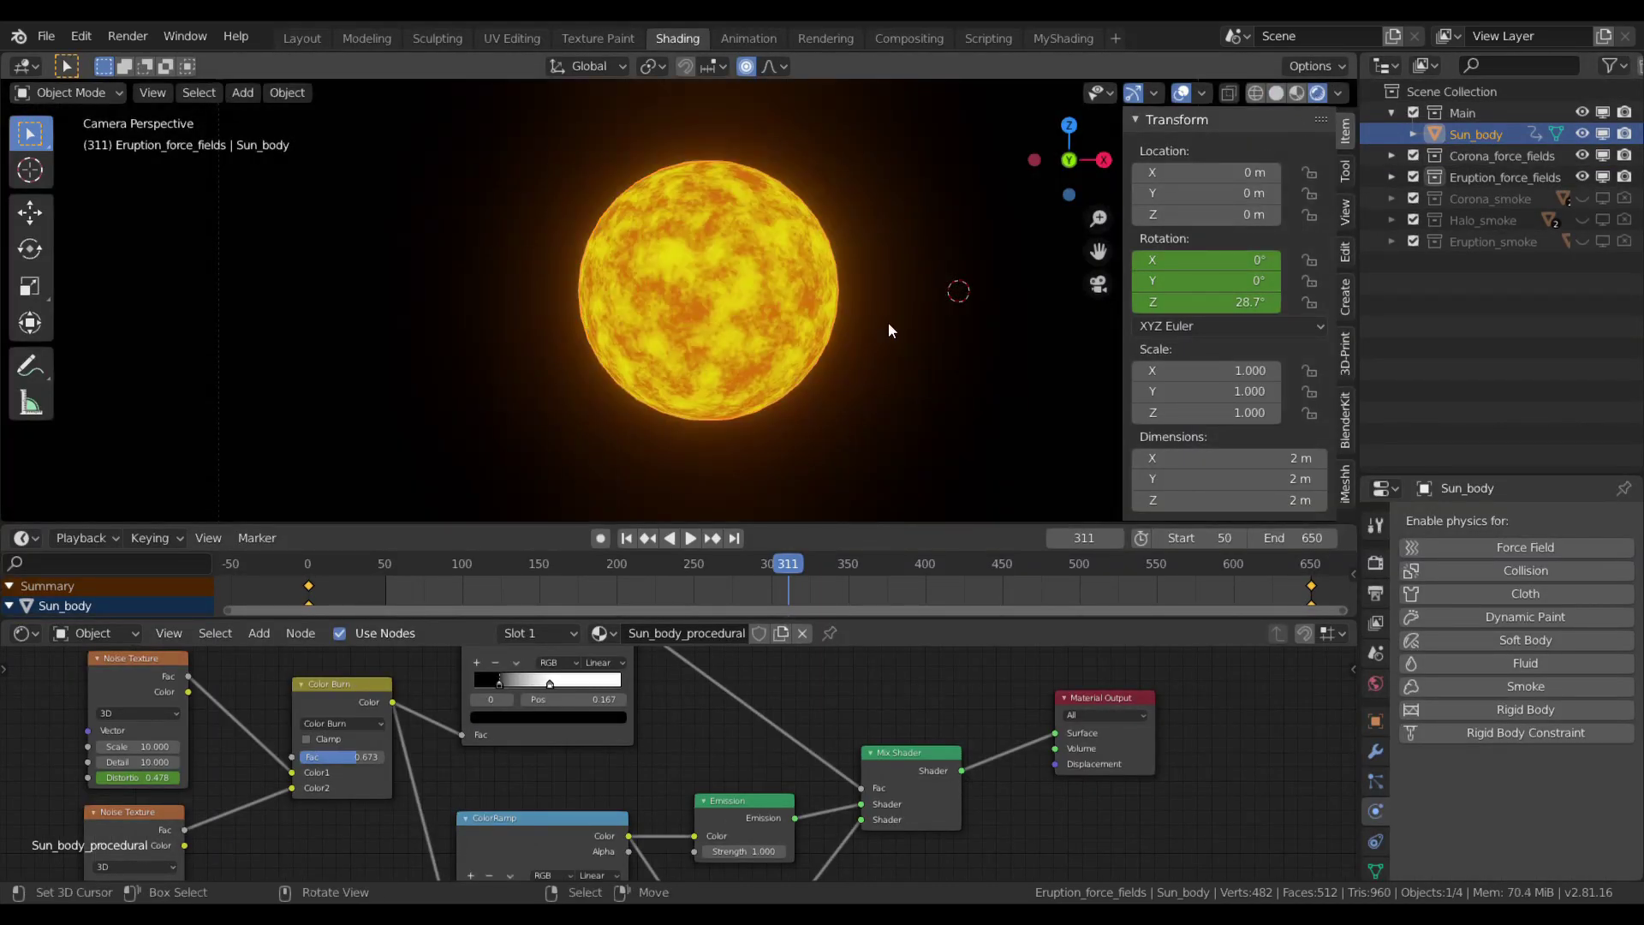
pyautogui.scroll(3, 844, 315)
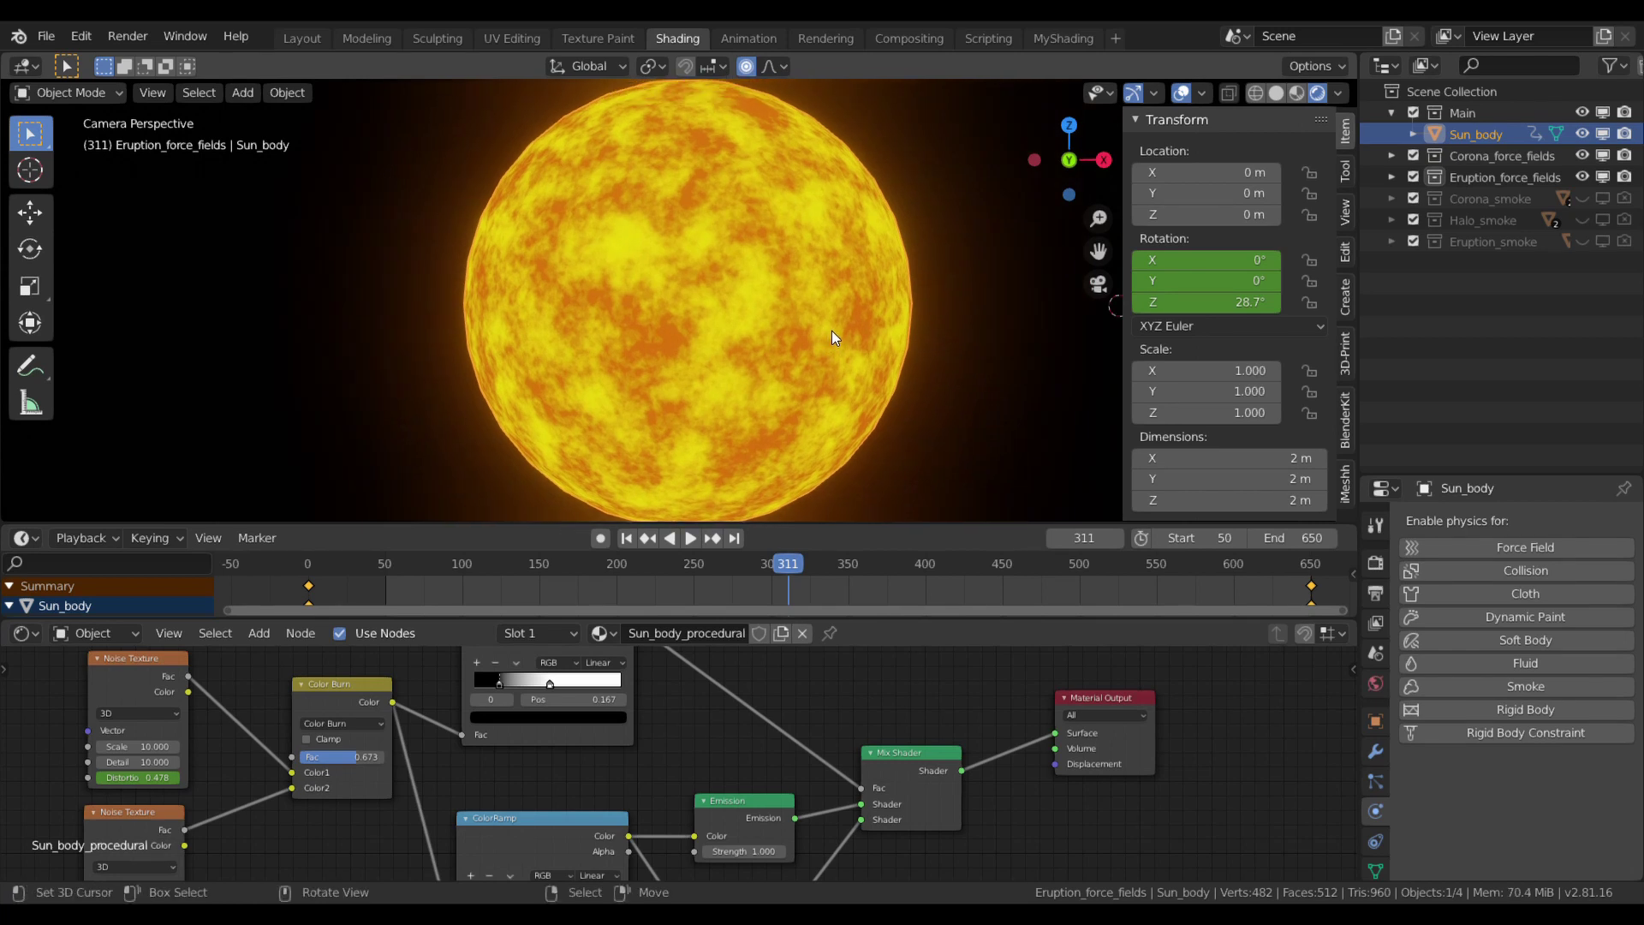
pyautogui.scroll(-1, 833, 334)
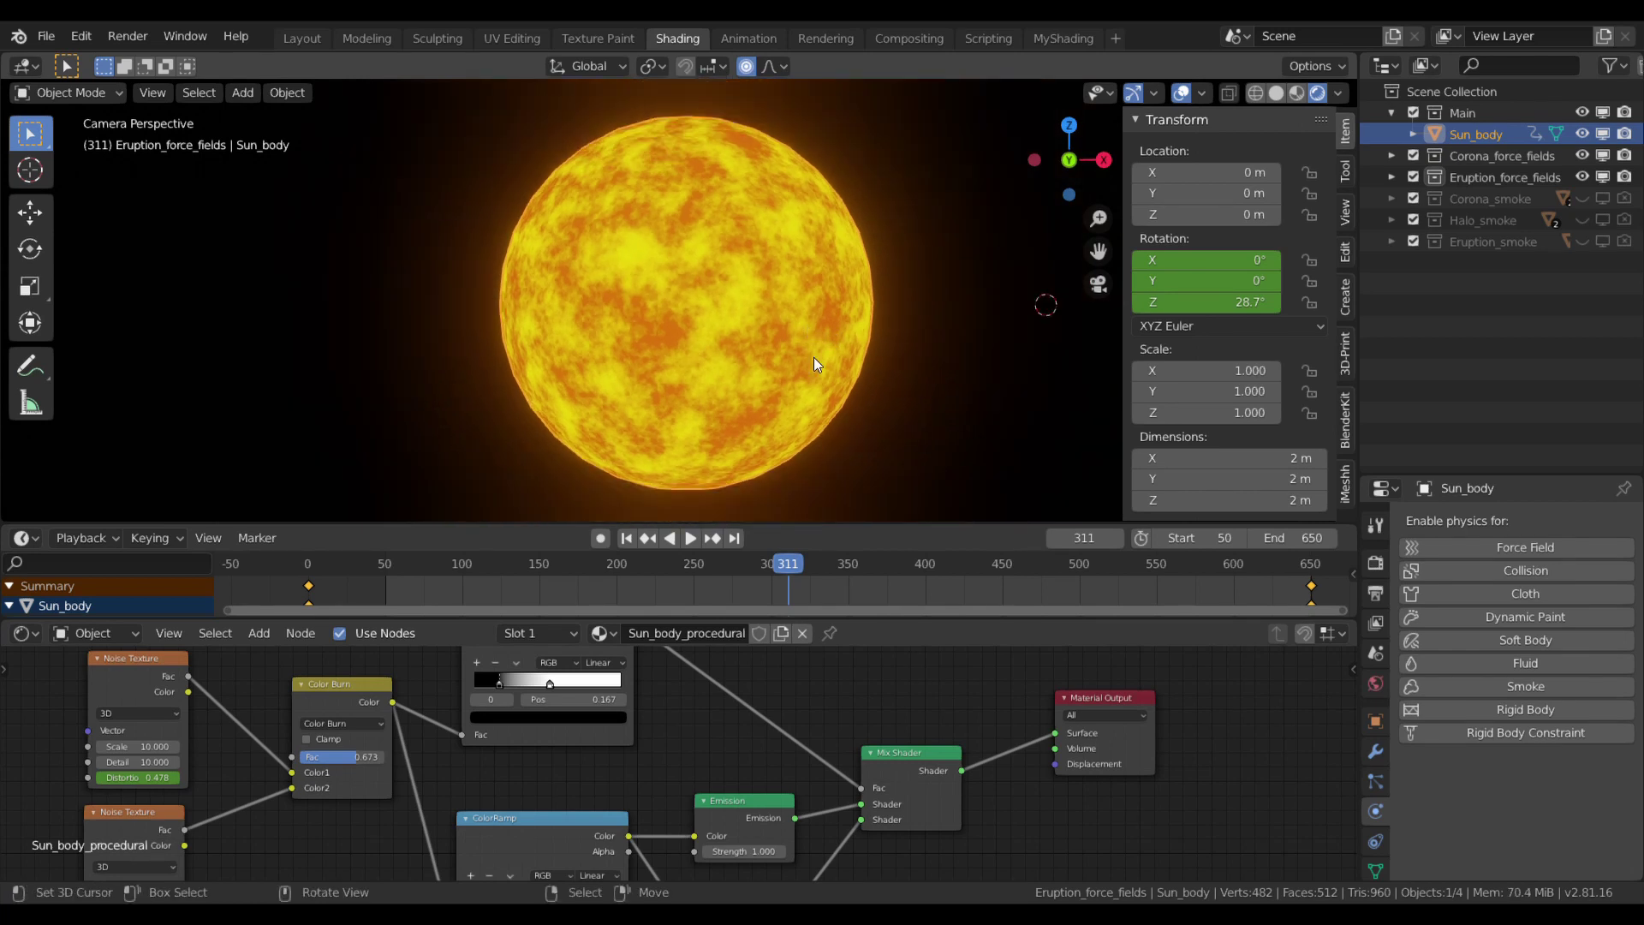
pyautogui.moveTo(388, 832); pyautogui.dragTo(660, 776, button='middle')
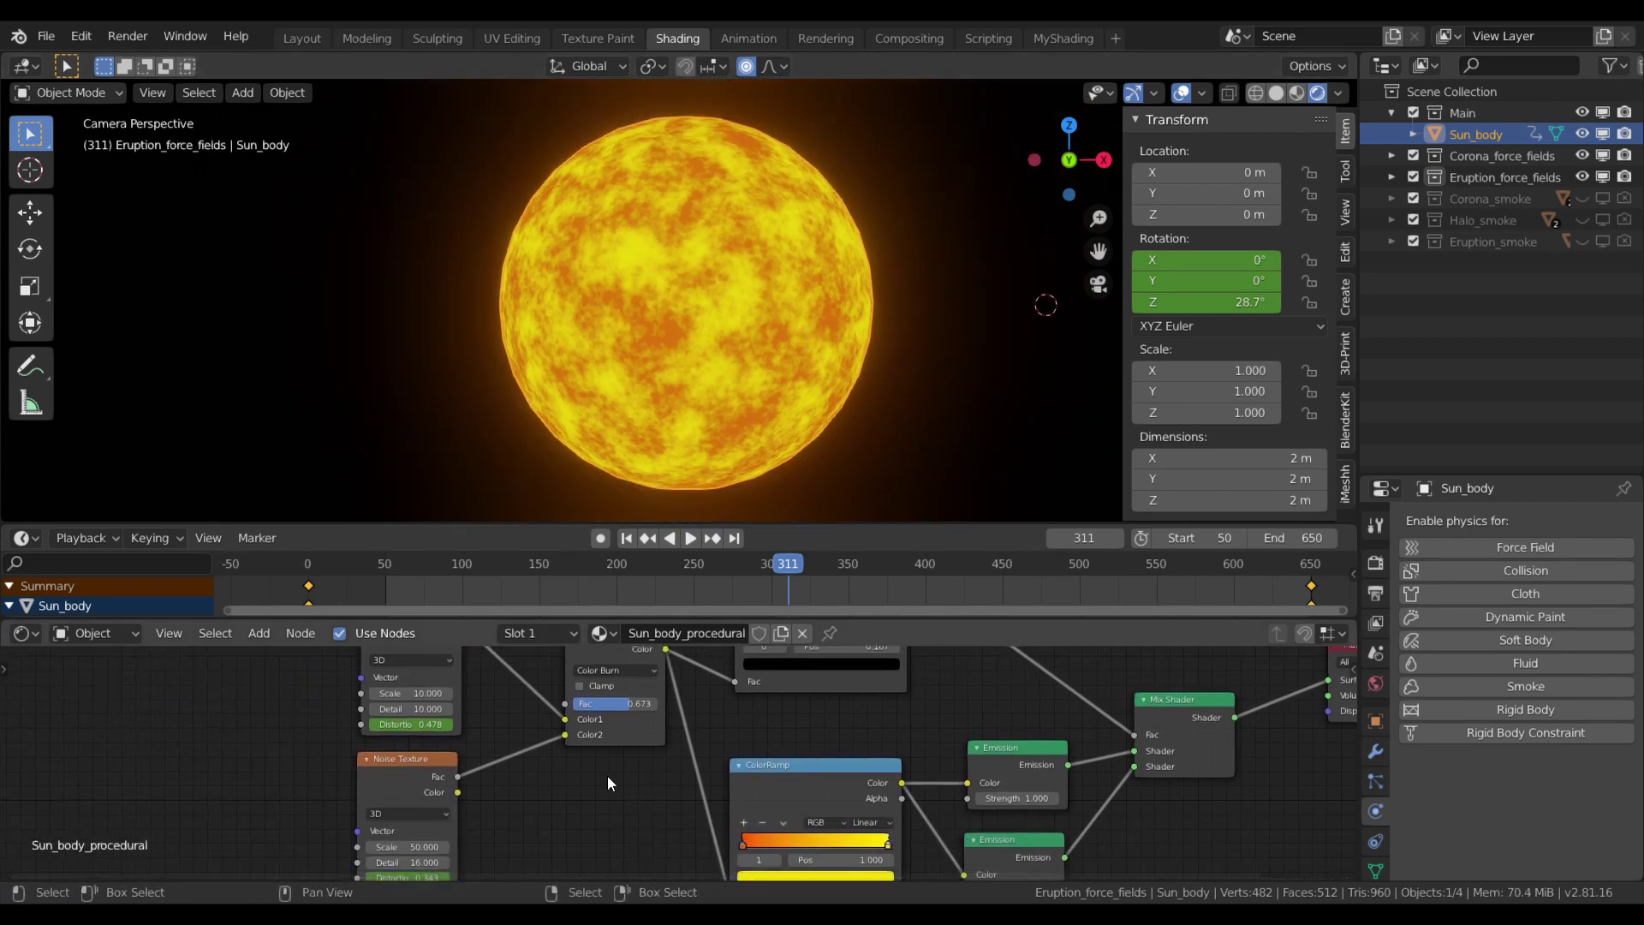
pyautogui.moveTo(505, 770); pyautogui.dragTo(659, 752, button='middle')
pyautogui.scroll(1, 574, 780)
pyautogui.scroll(1, 575, 698)
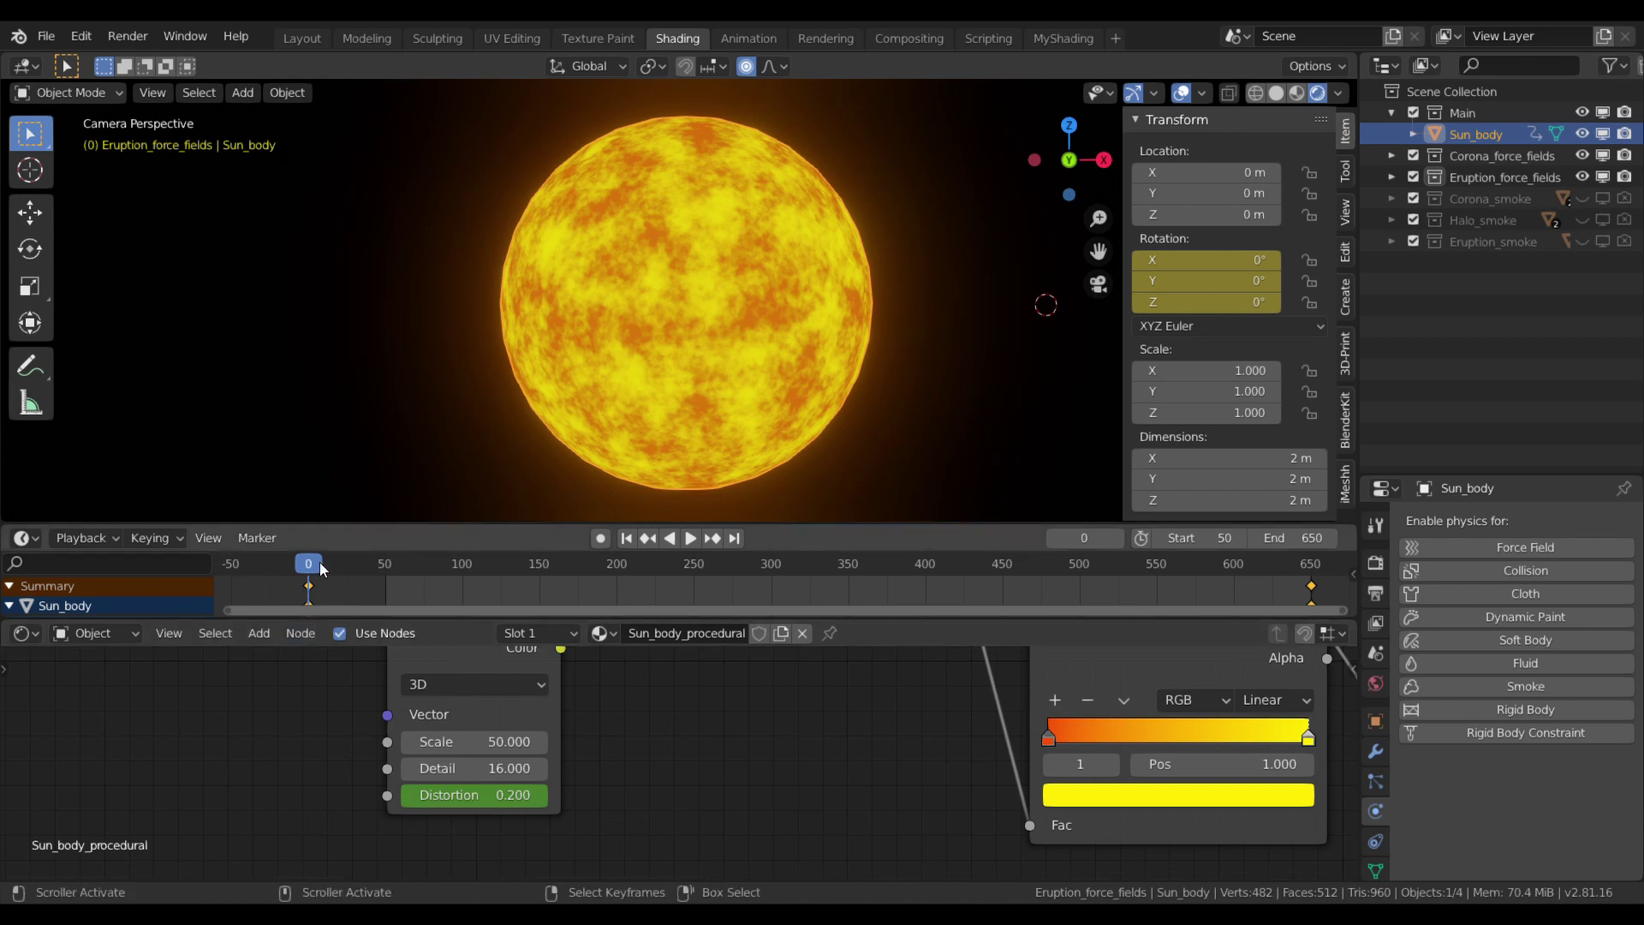
# Step: Scrub the timeline, then play the sun animation and stop playback at frame 291
pyautogui.moveTo(323, 569); pyautogui.dragTo(1316, 591)
pyautogui.scroll(-4, 818, 780)
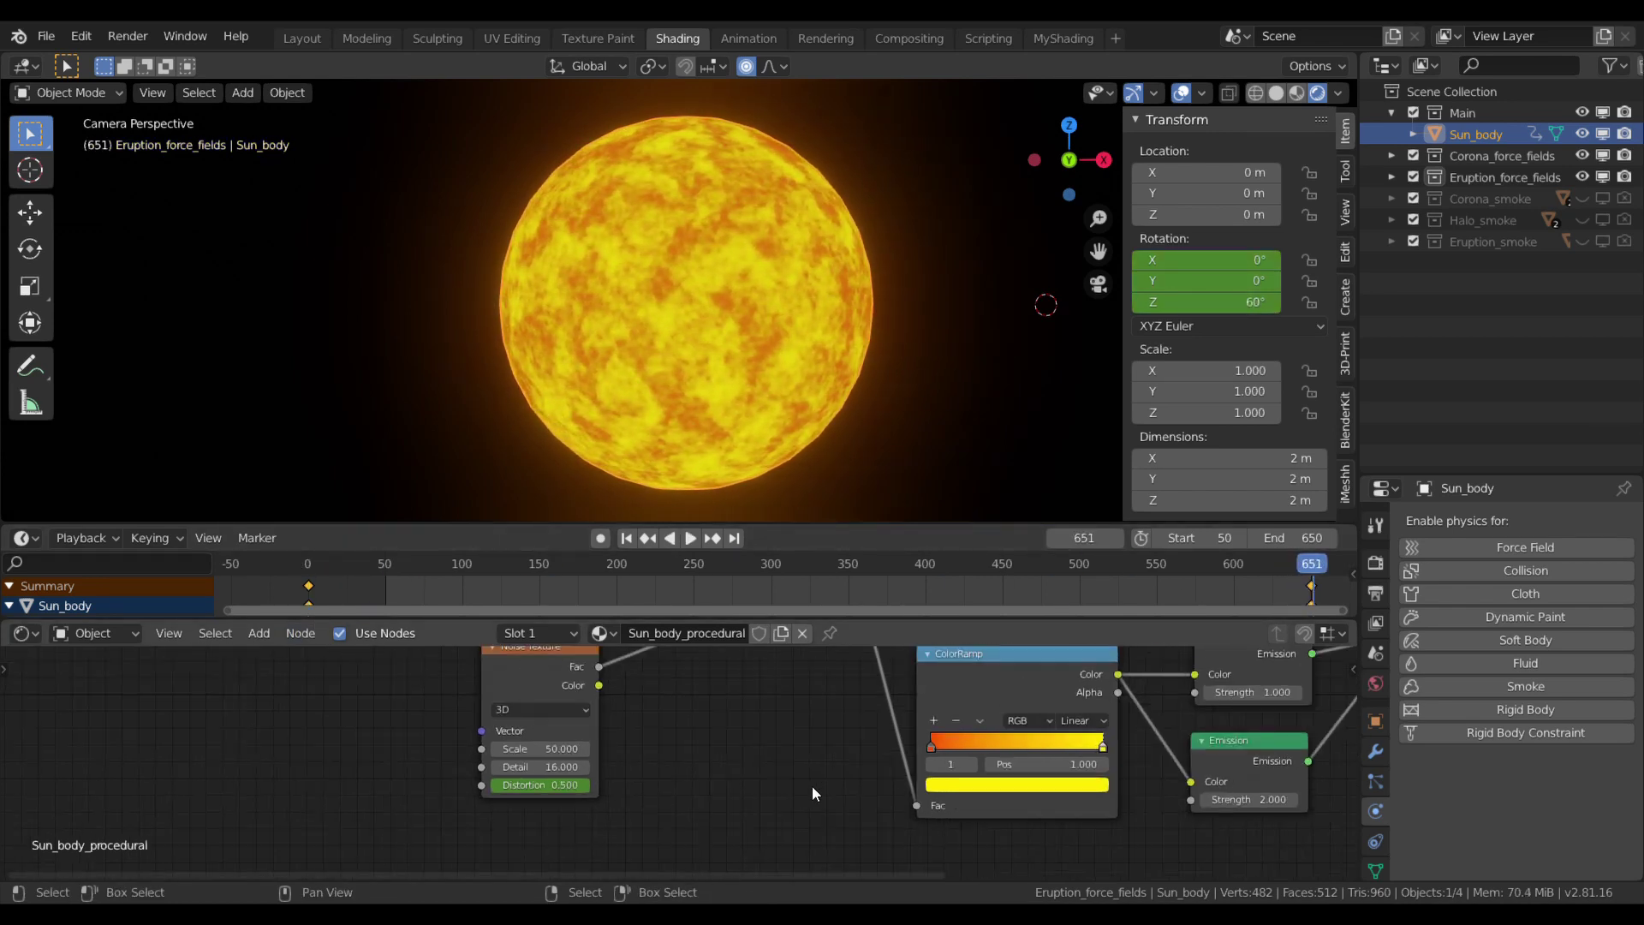
pyautogui.keyDown('shift'); pyautogui.scroll(2, 809, 786); pyautogui.keyUp('shift')
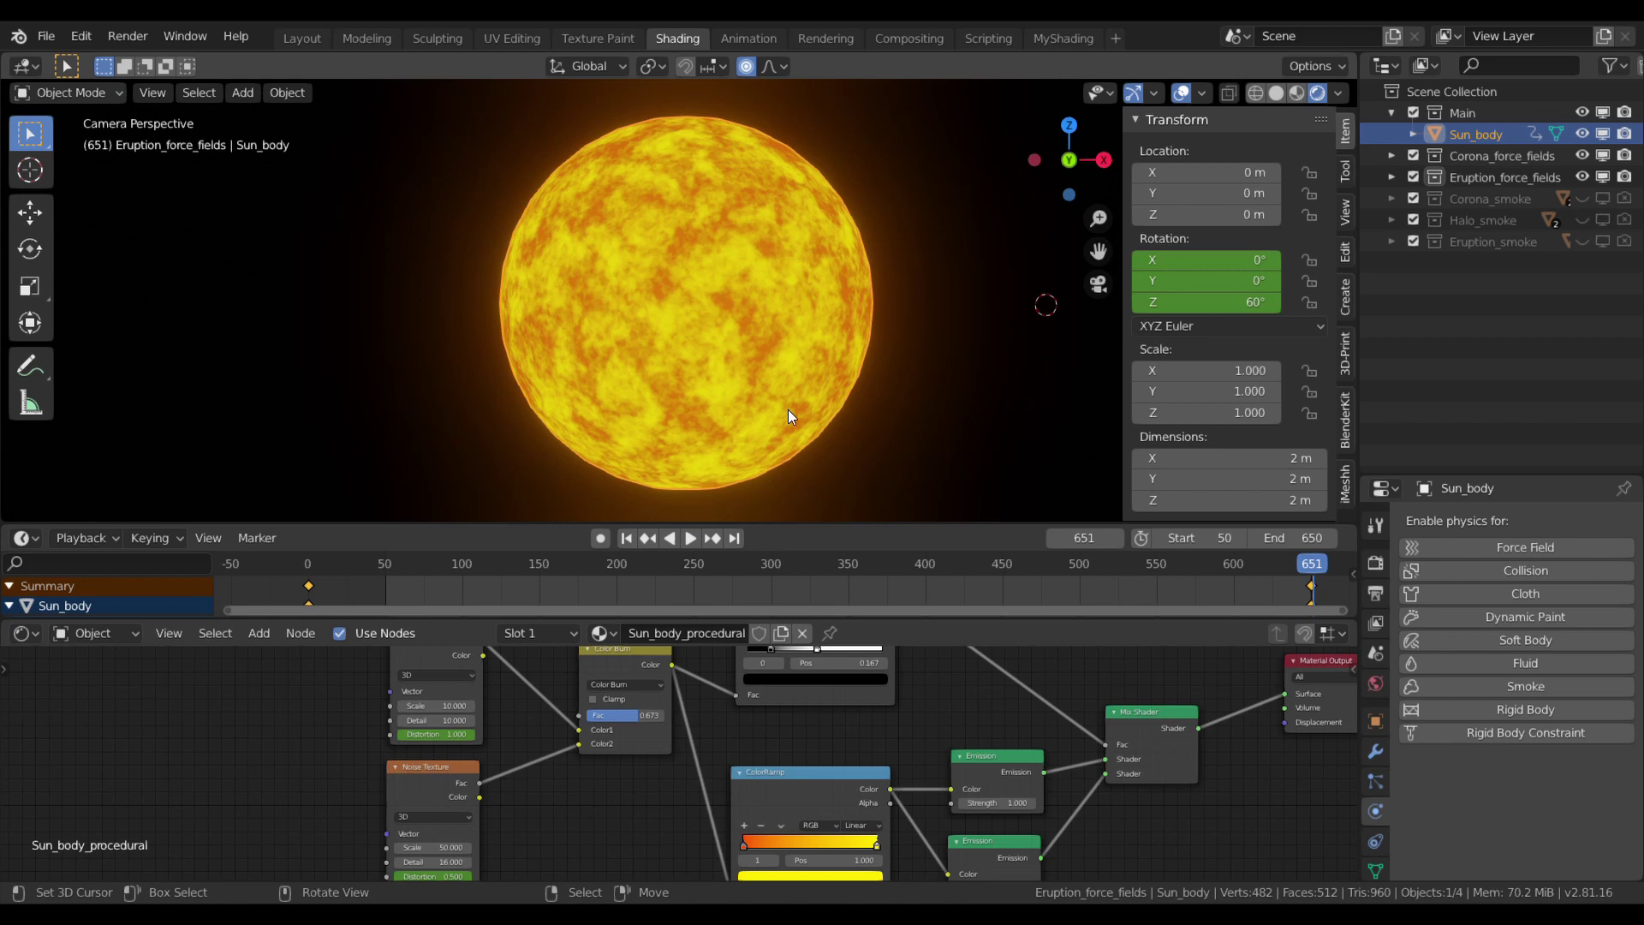
pyautogui.press('space')
pyautogui.click(757, 600)
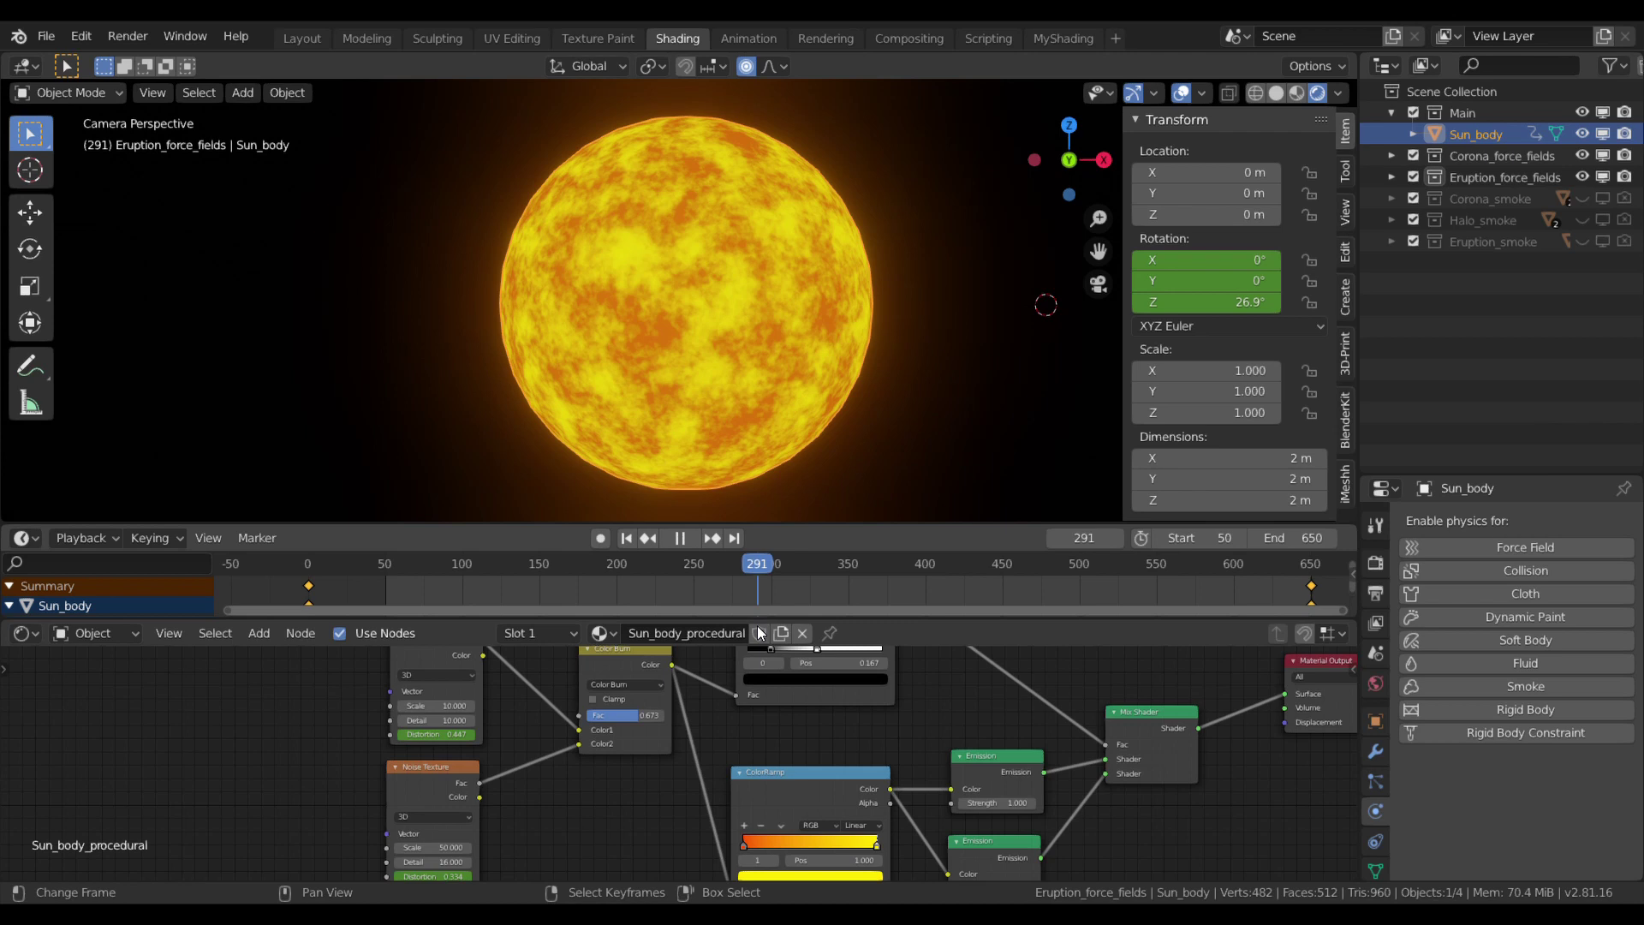
pyautogui.press('space')
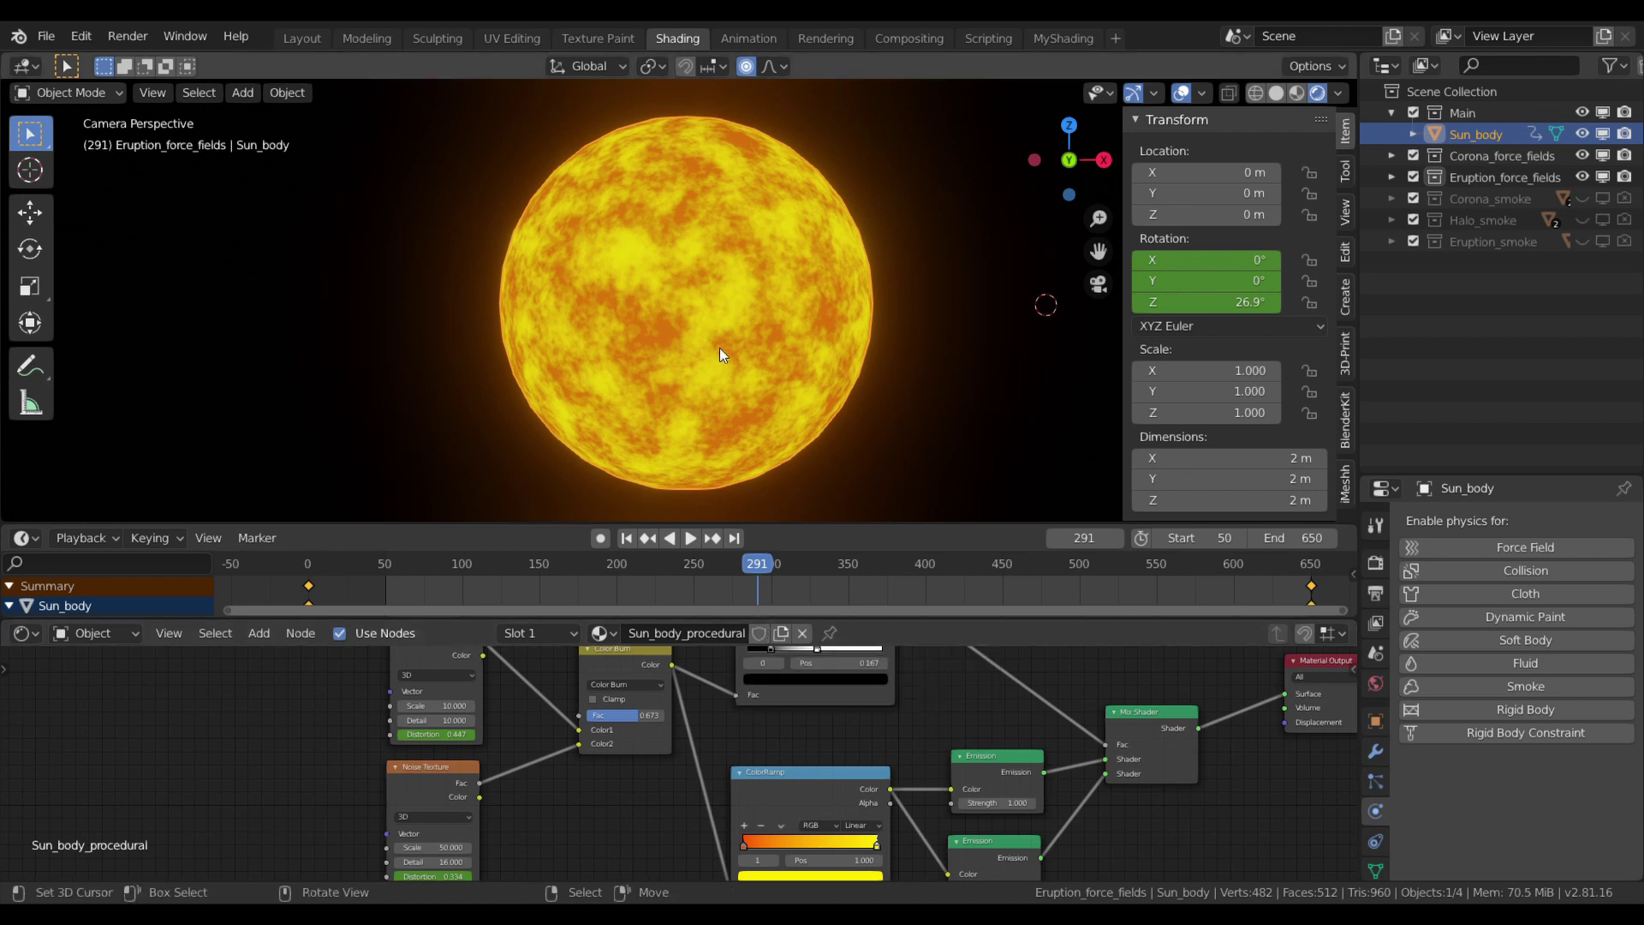
# Step: Select Corona_turbulence and review its settings: Strength 10, Size 0.250, Flow 6, Noise 3, Seed 28
pyautogui.click(1393, 156)
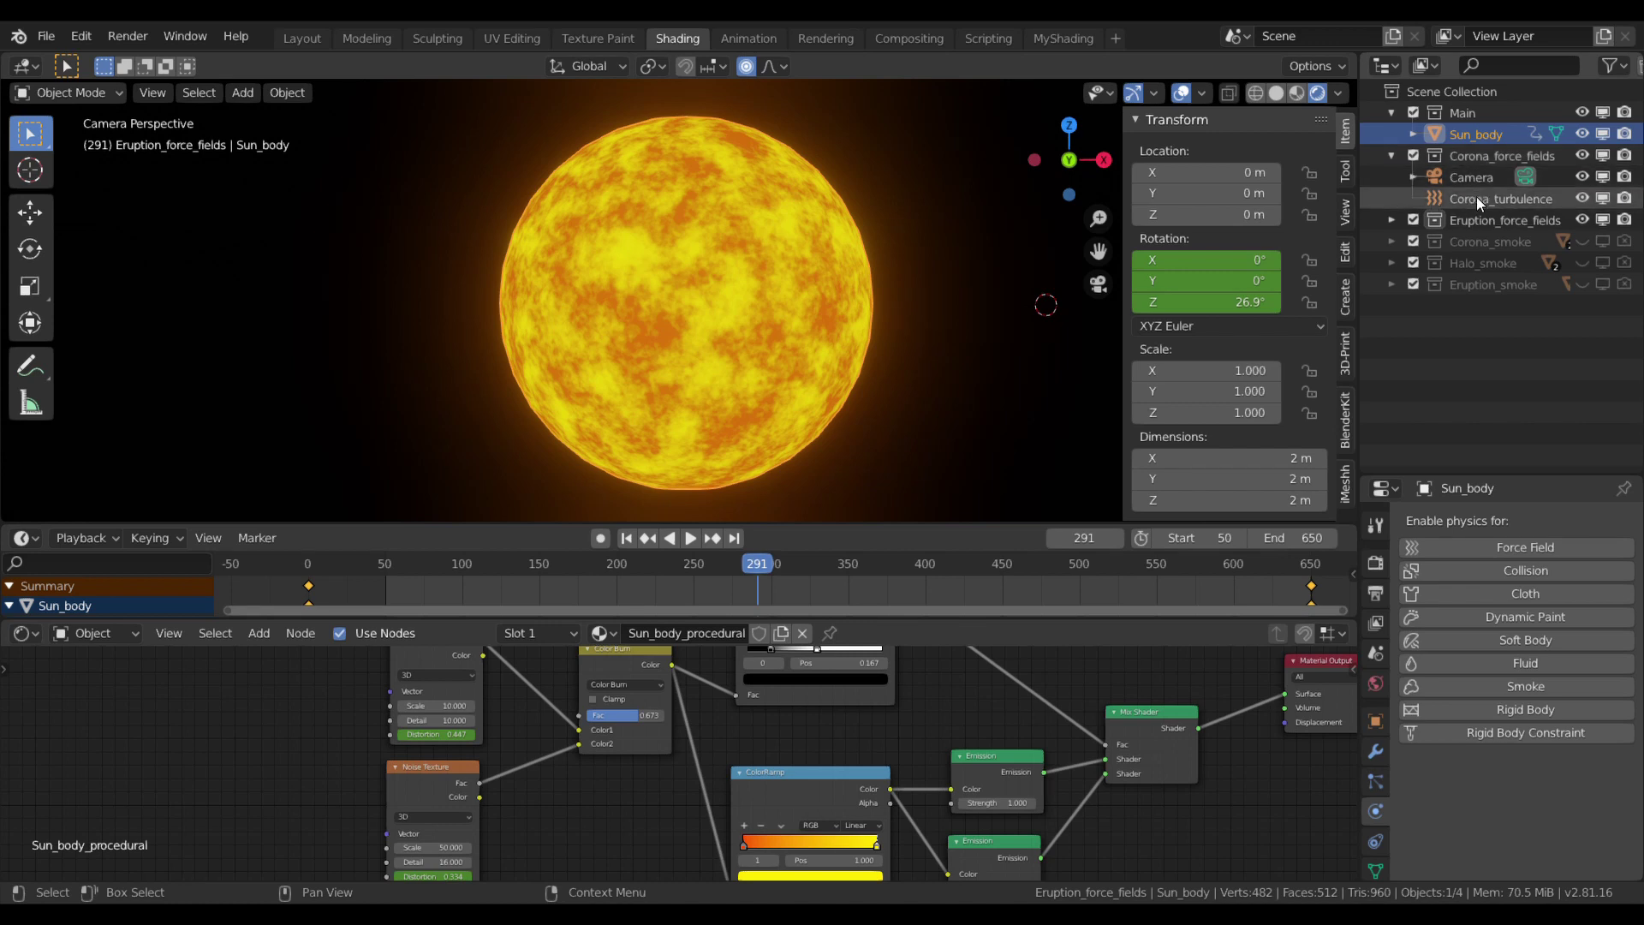
pyautogui.click(1476, 198)
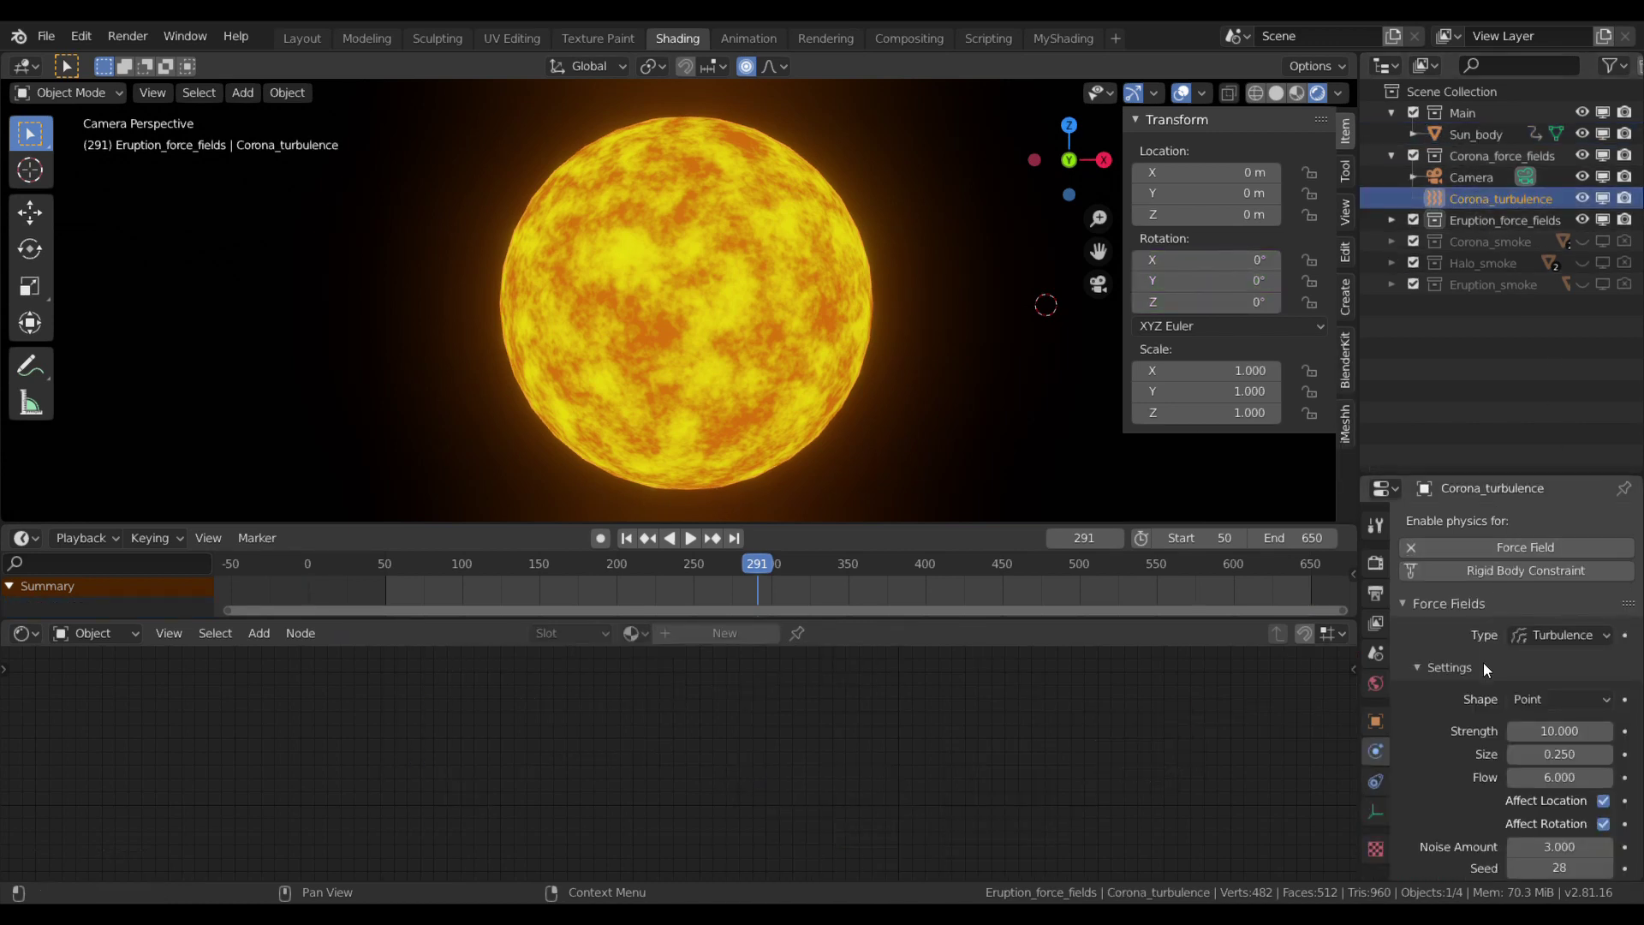
pyautogui.scroll(-2, 1477, 681)
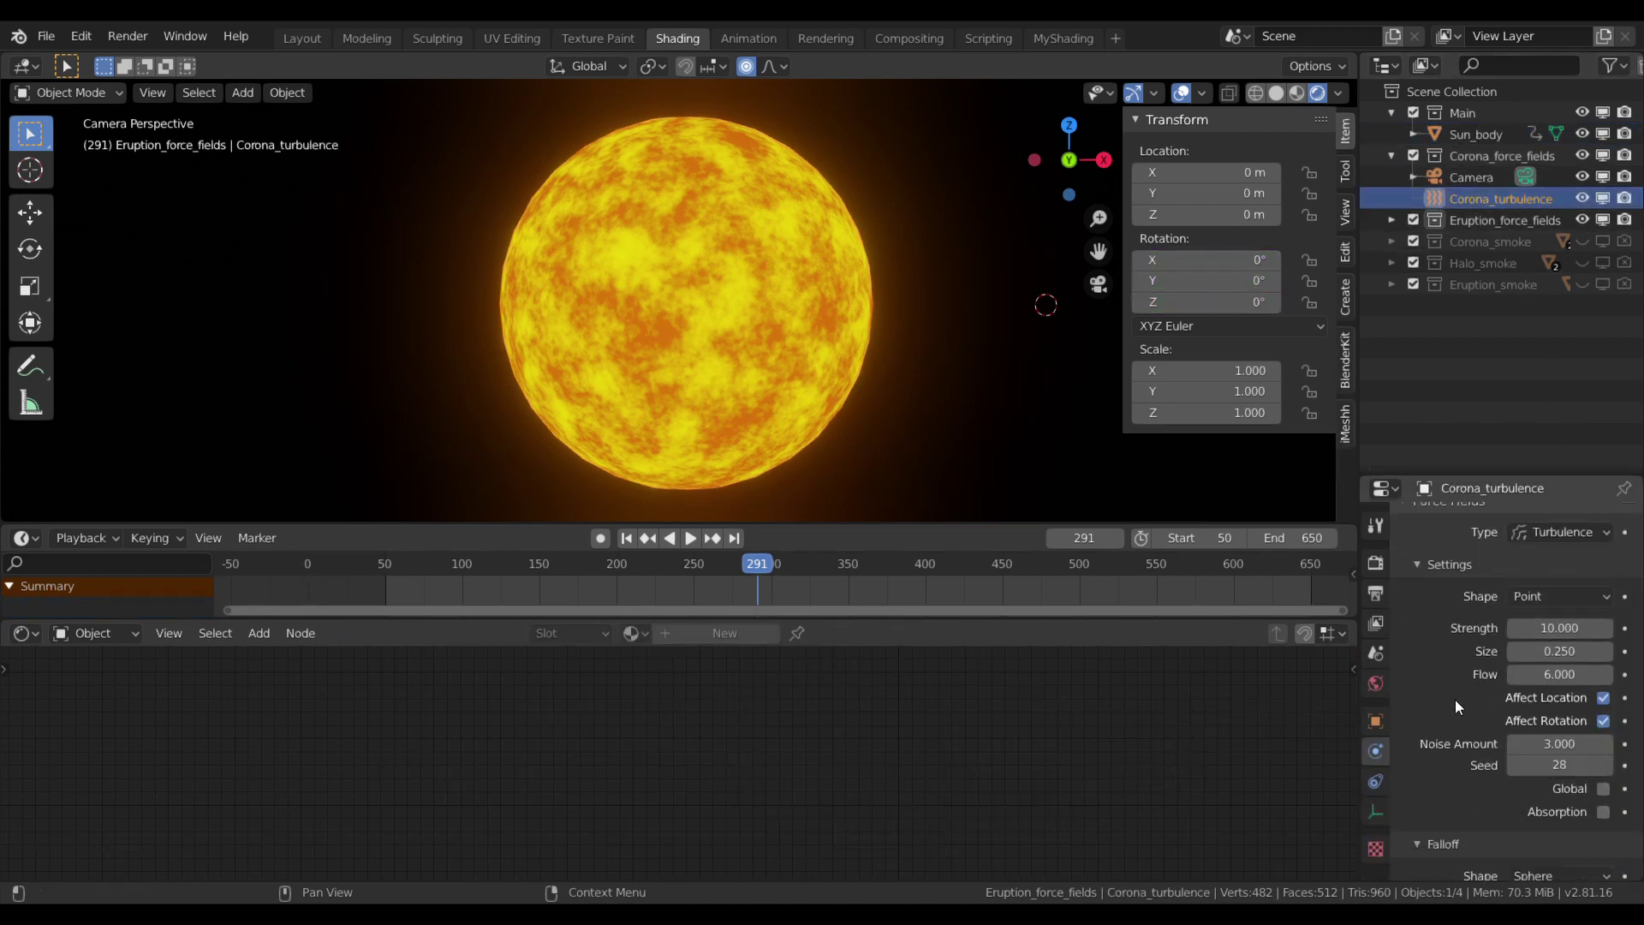
pyautogui.scroll(-1, 1456, 699)
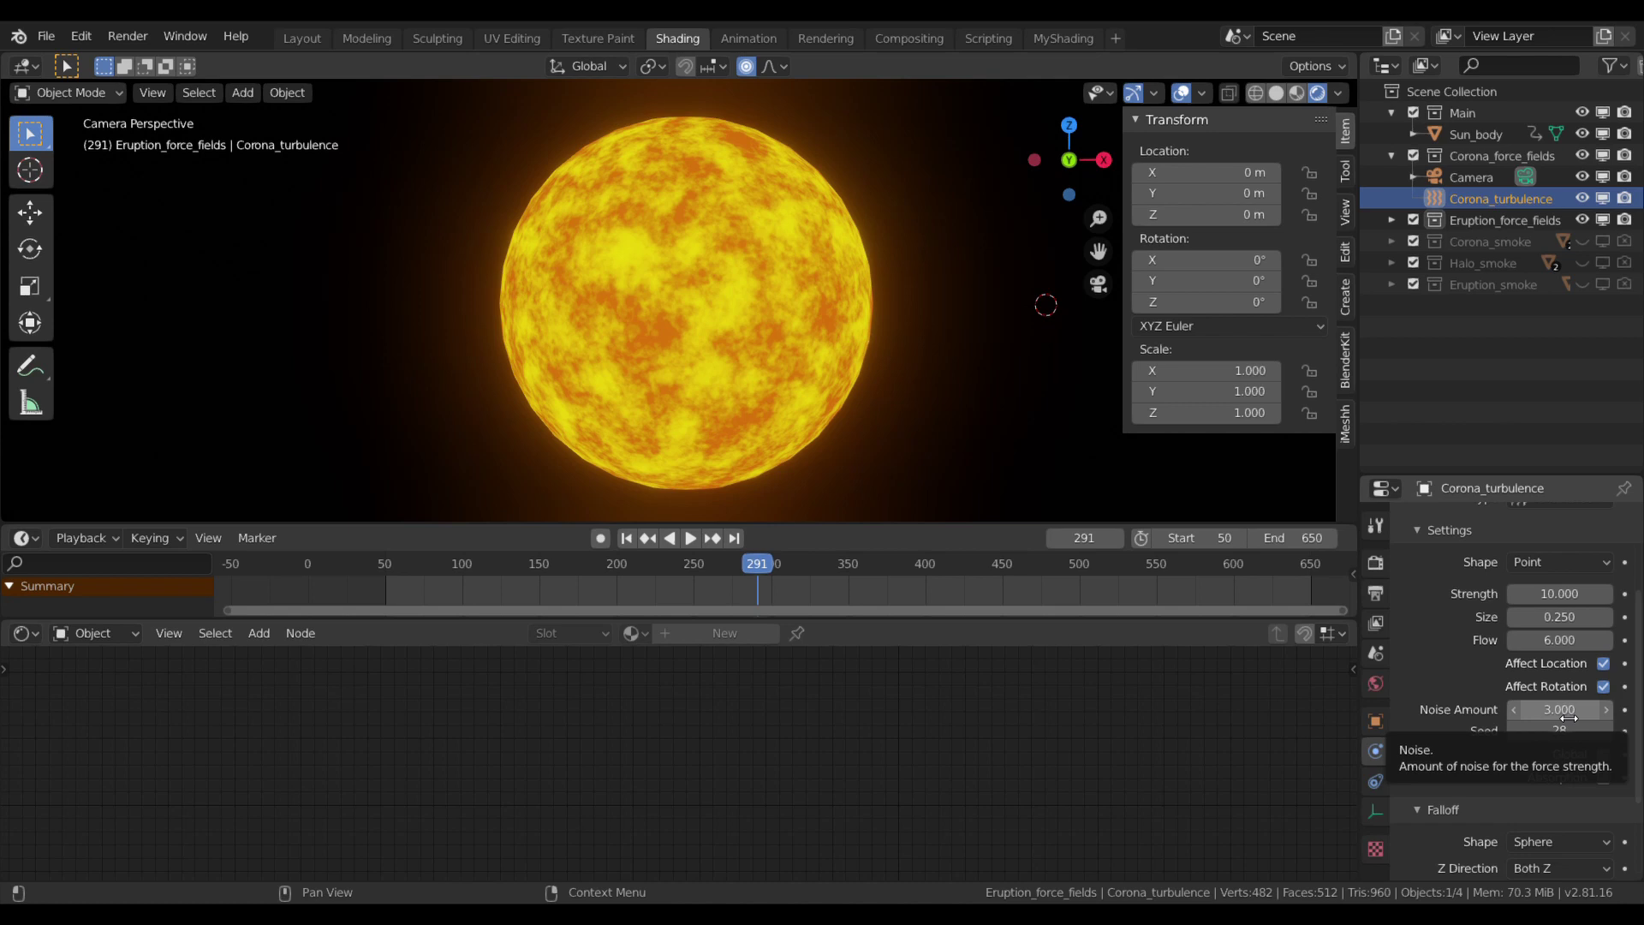
# Step: Unhide the Corona_smoke domain in its expanded collection and zoom the viewport out to see the corona
pyautogui.click(1392, 157)
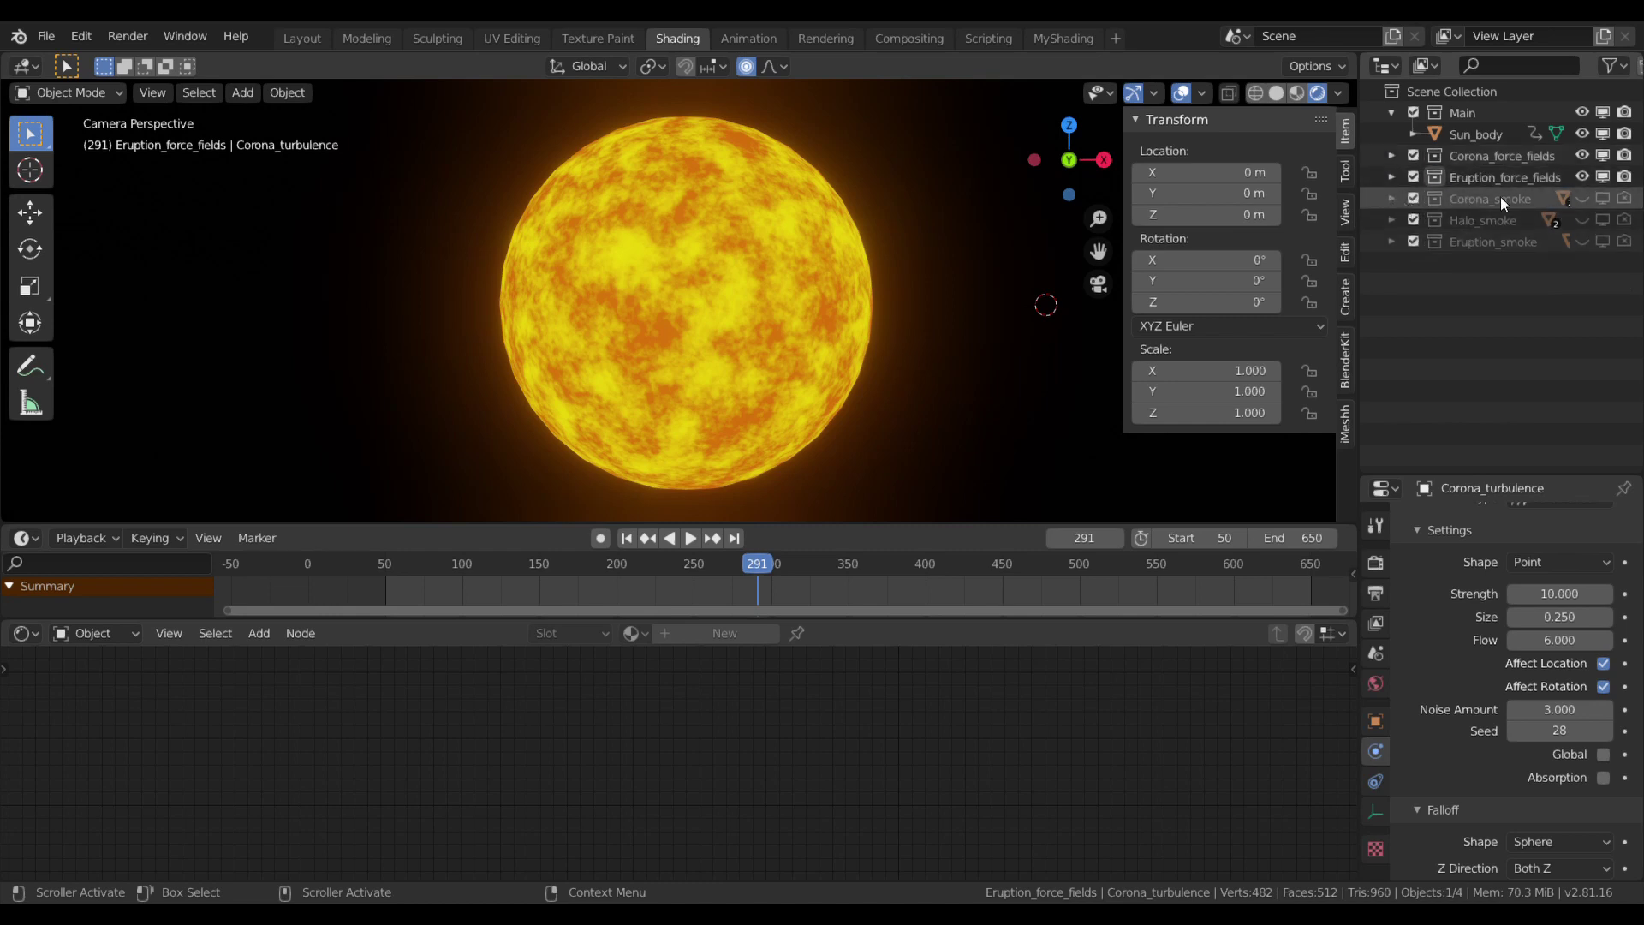
pyautogui.click(1391, 200)
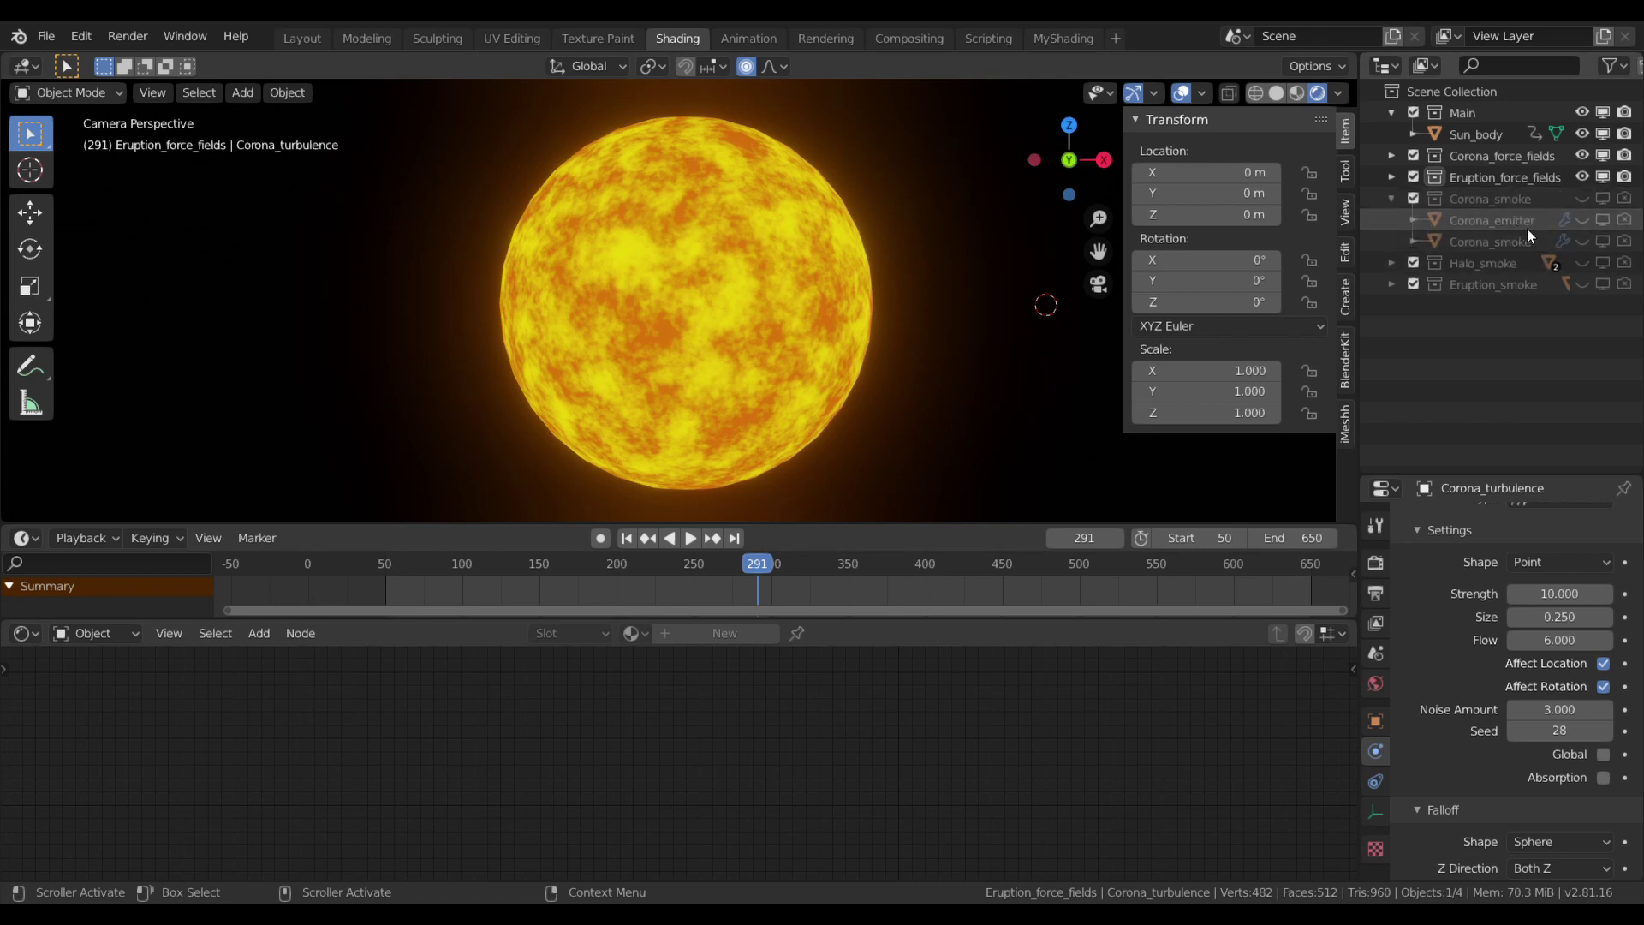
pyautogui.click(1584, 242)
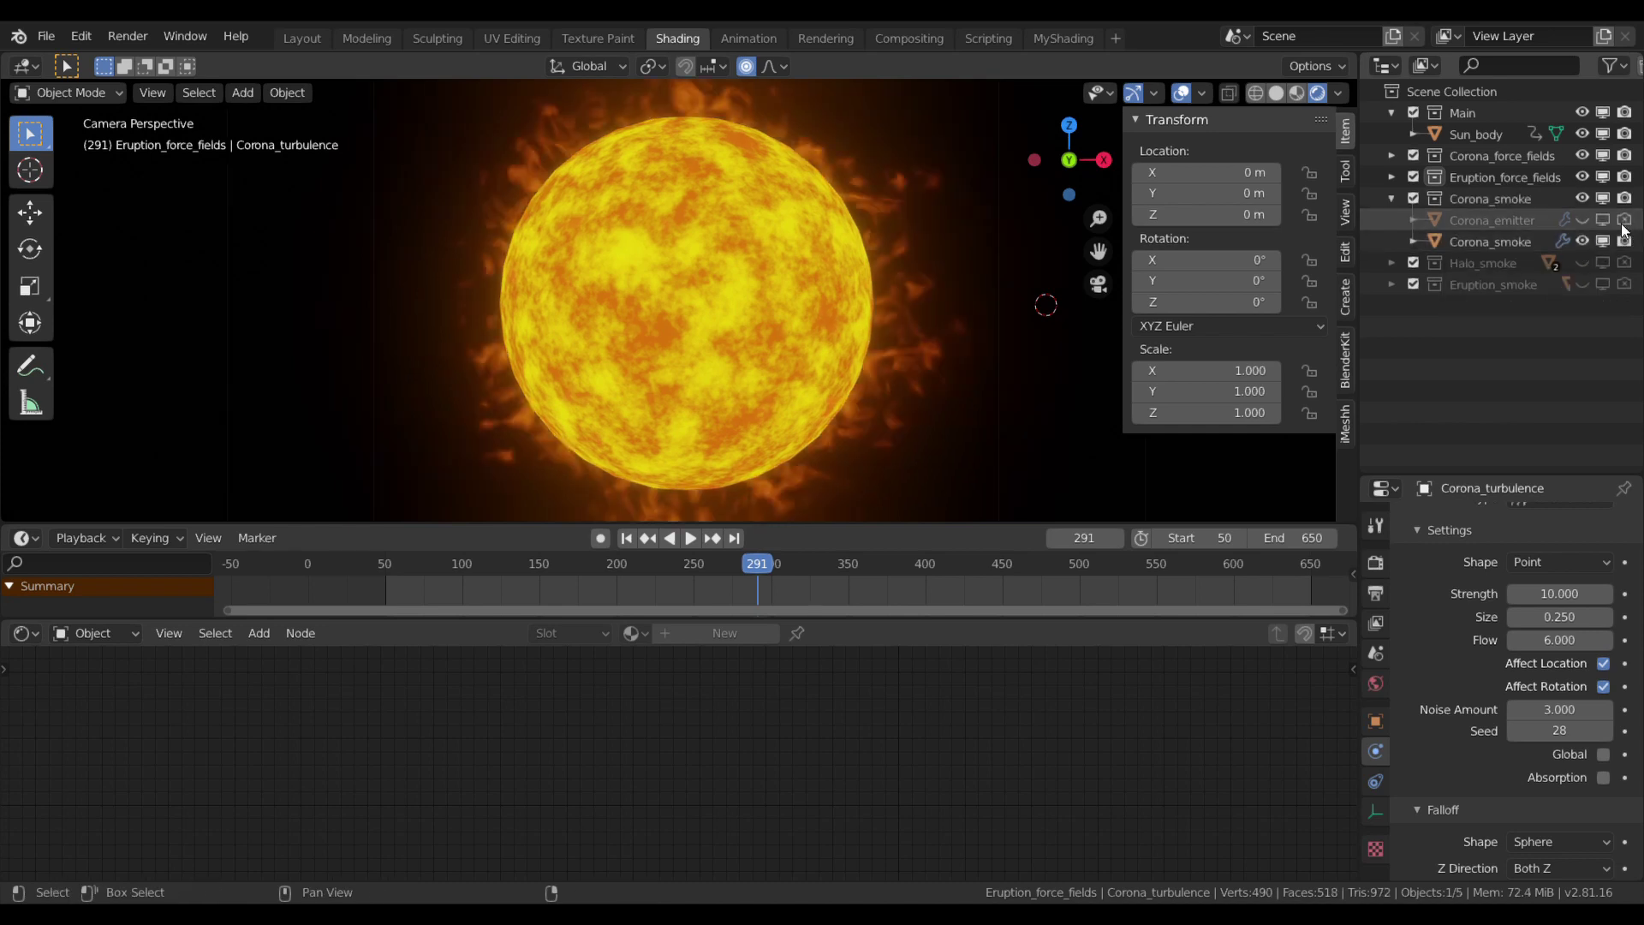
pyautogui.scroll(-1, 942, 291)
pyautogui.scroll(-1, 942, 292)
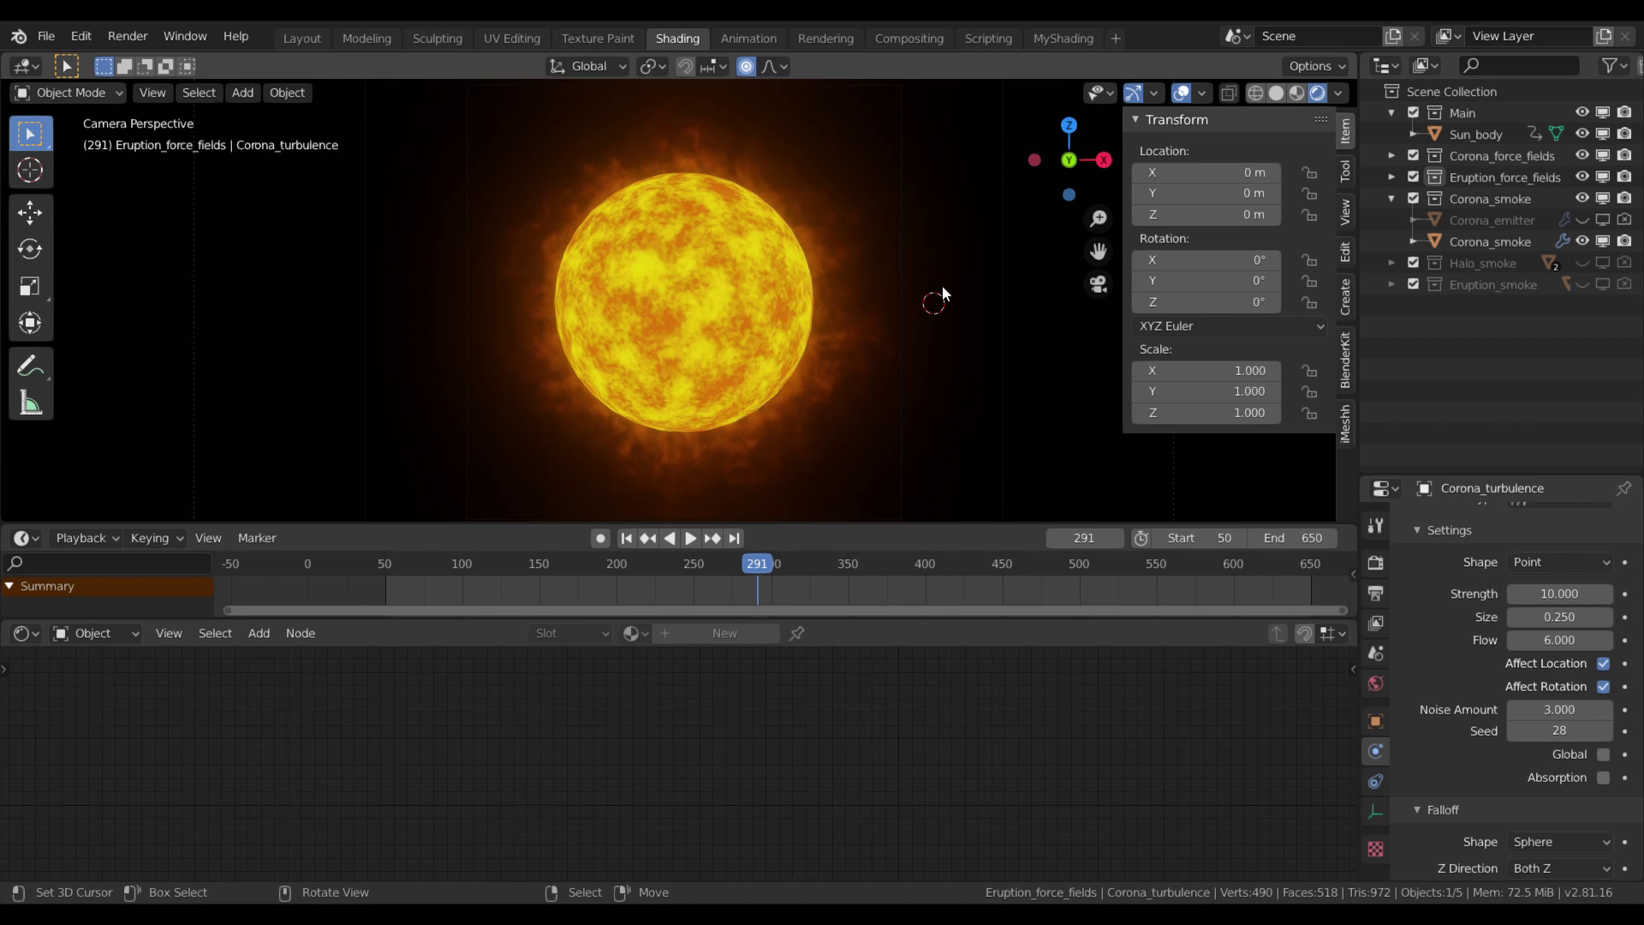
# Step: Switch to Solid shading and review Corona_emitter's Smoke from Mesh flow: Surface 2 m, Density 1.0
pyautogui.click(1276, 92)
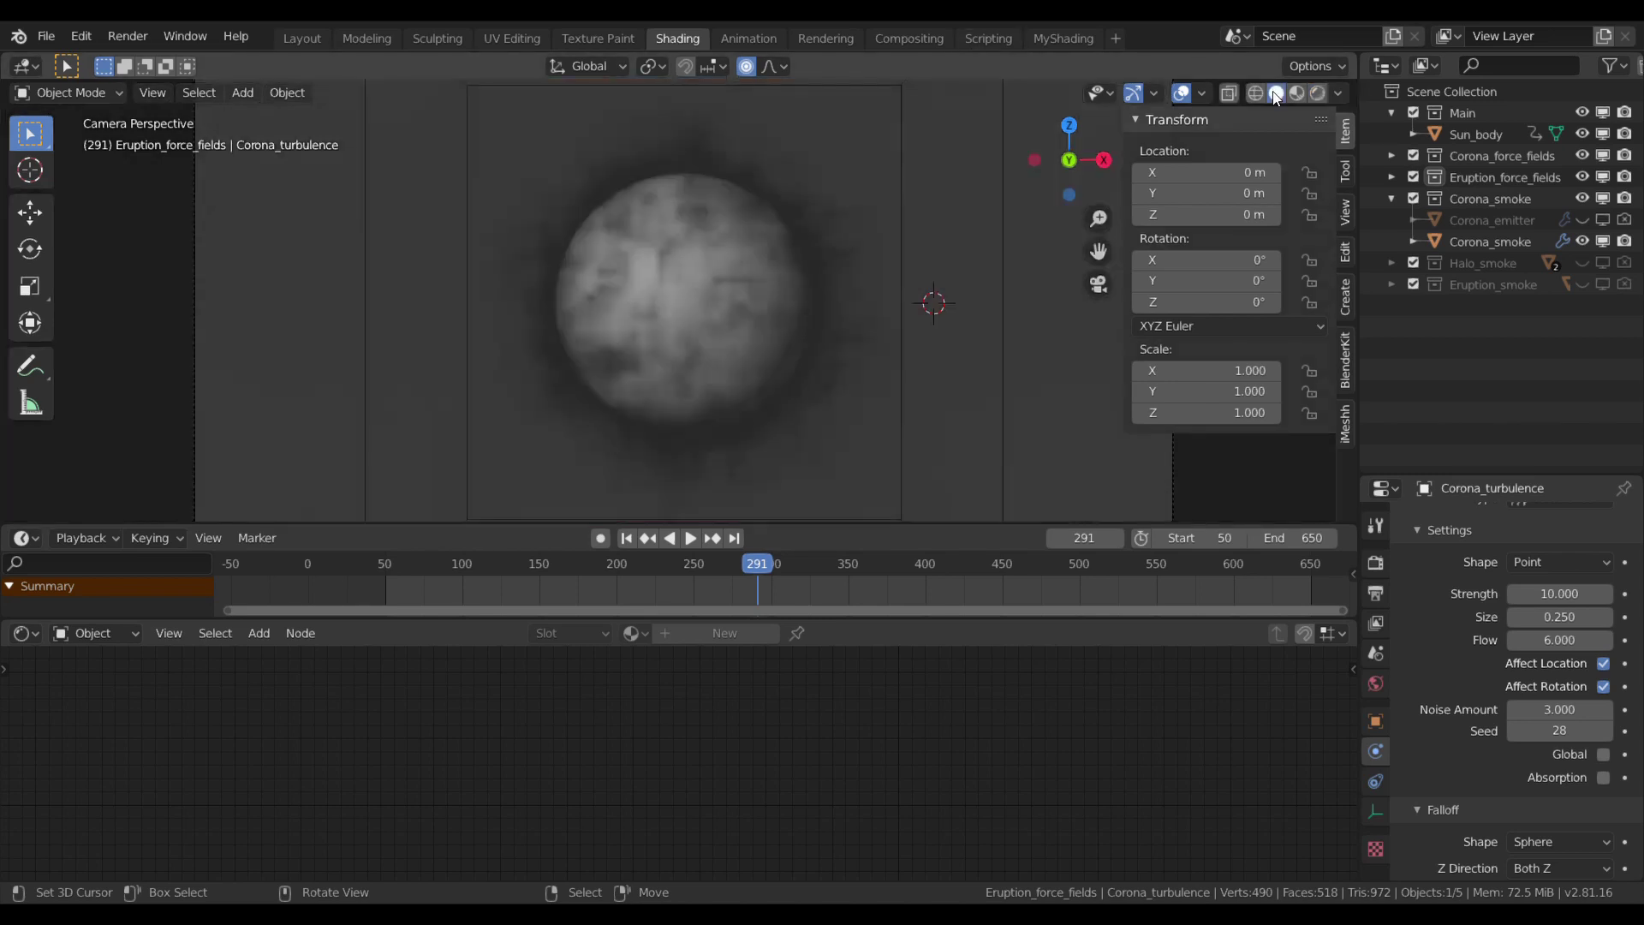
pyautogui.scroll(-1, 1451, 692)
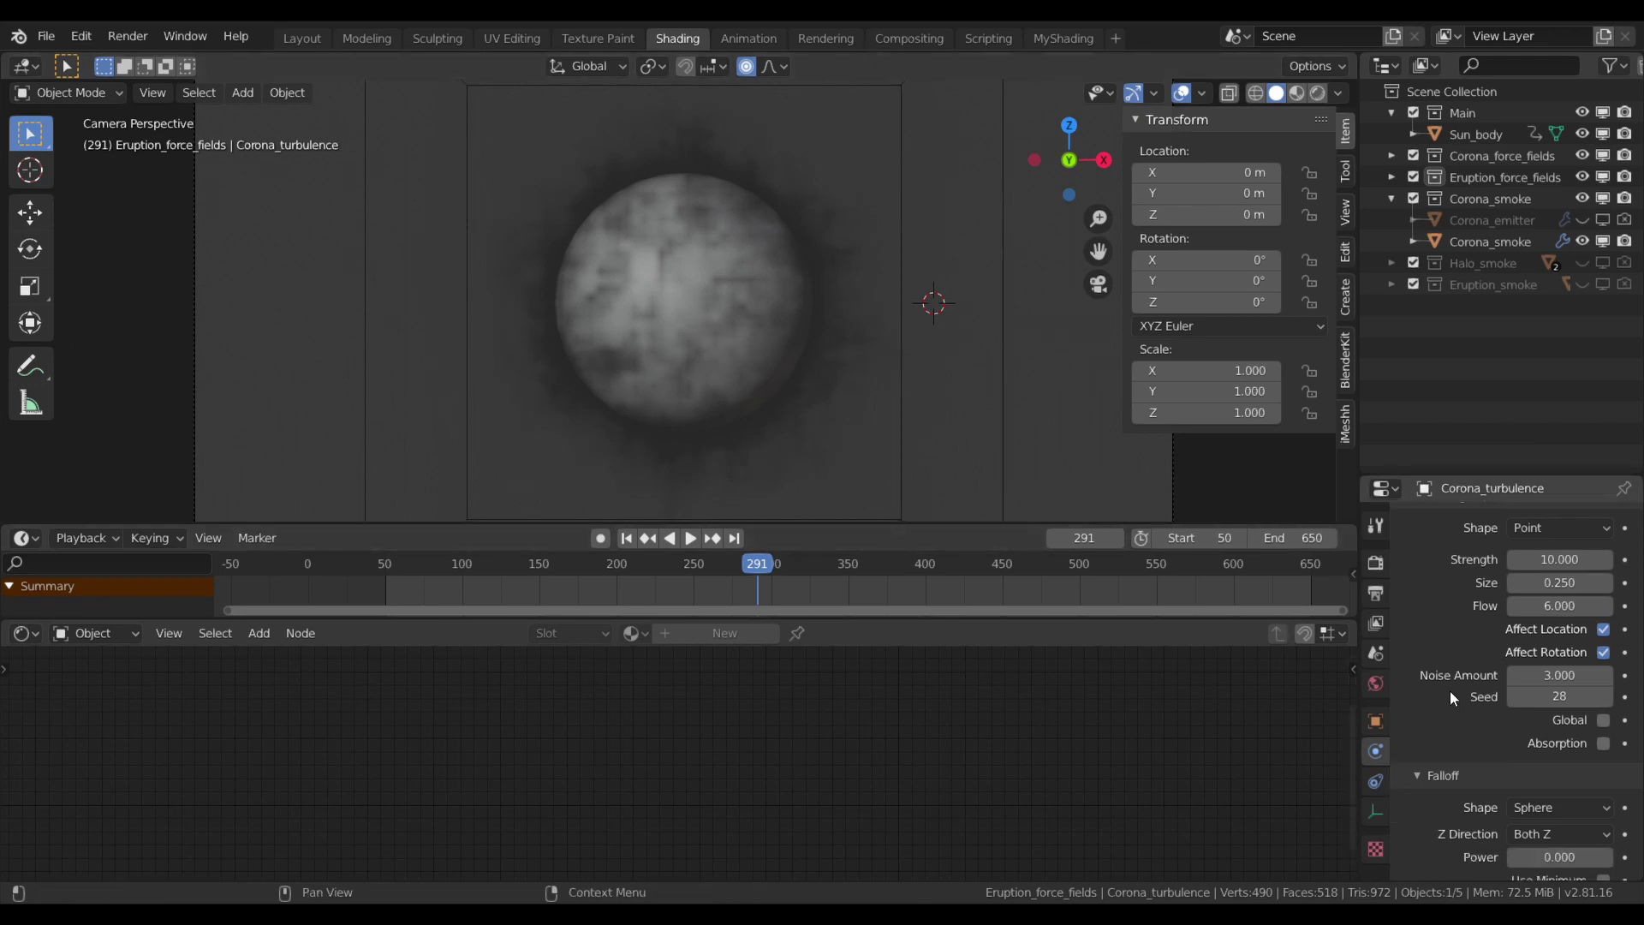
pyautogui.scroll(-1, 1451, 690)
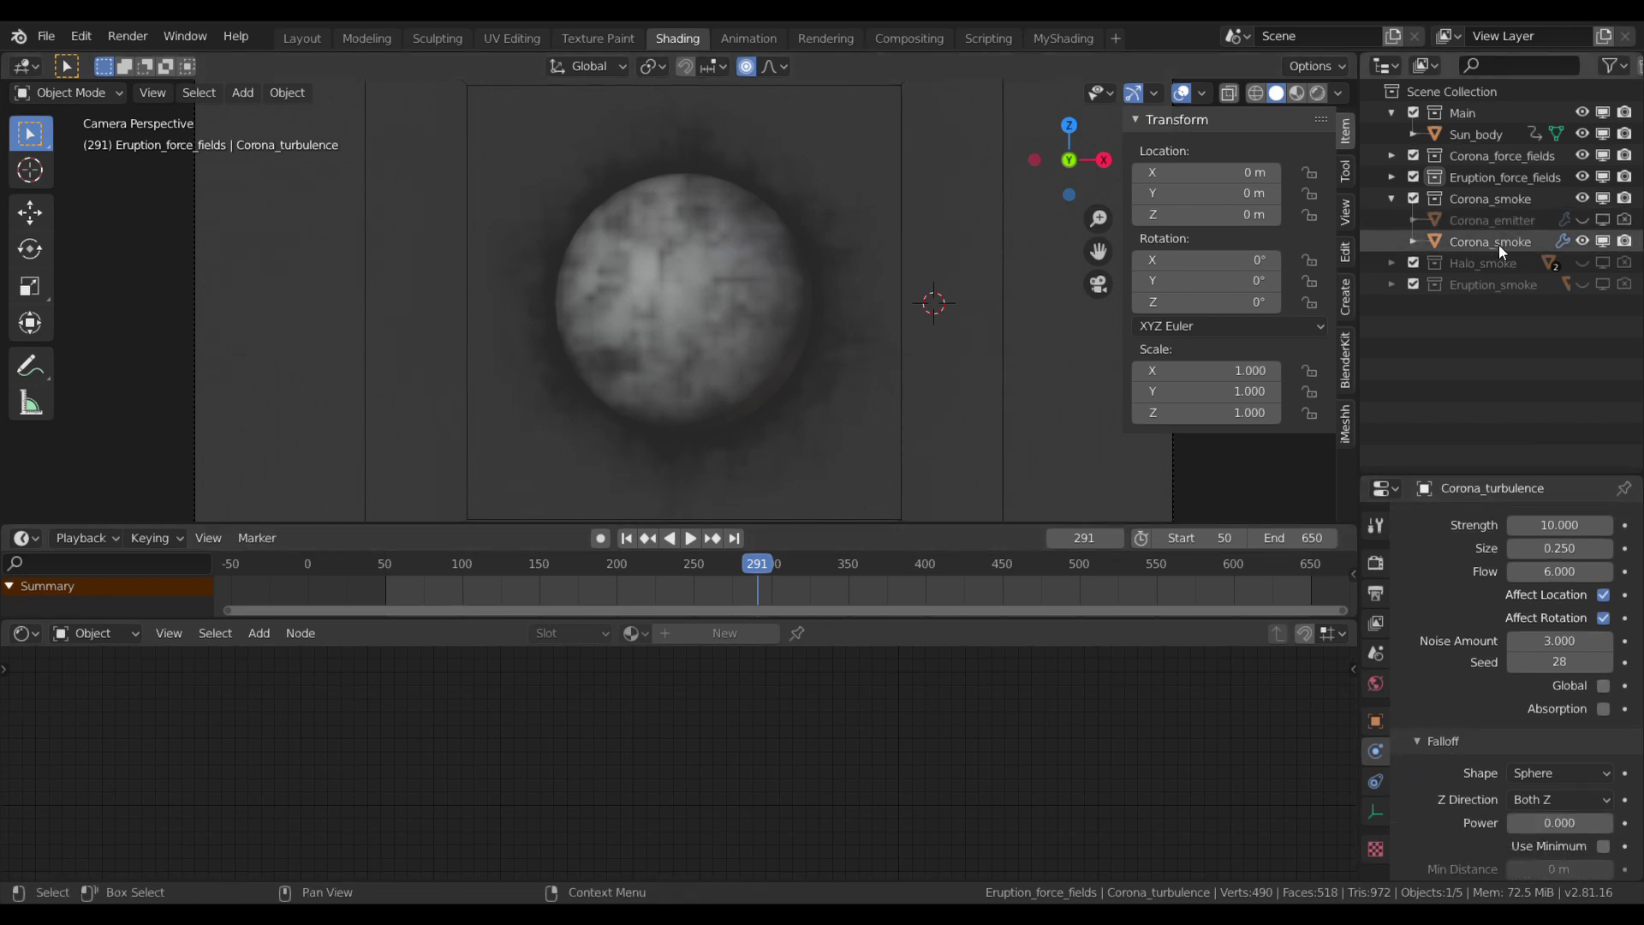
pyautogui.click(1487, 226)
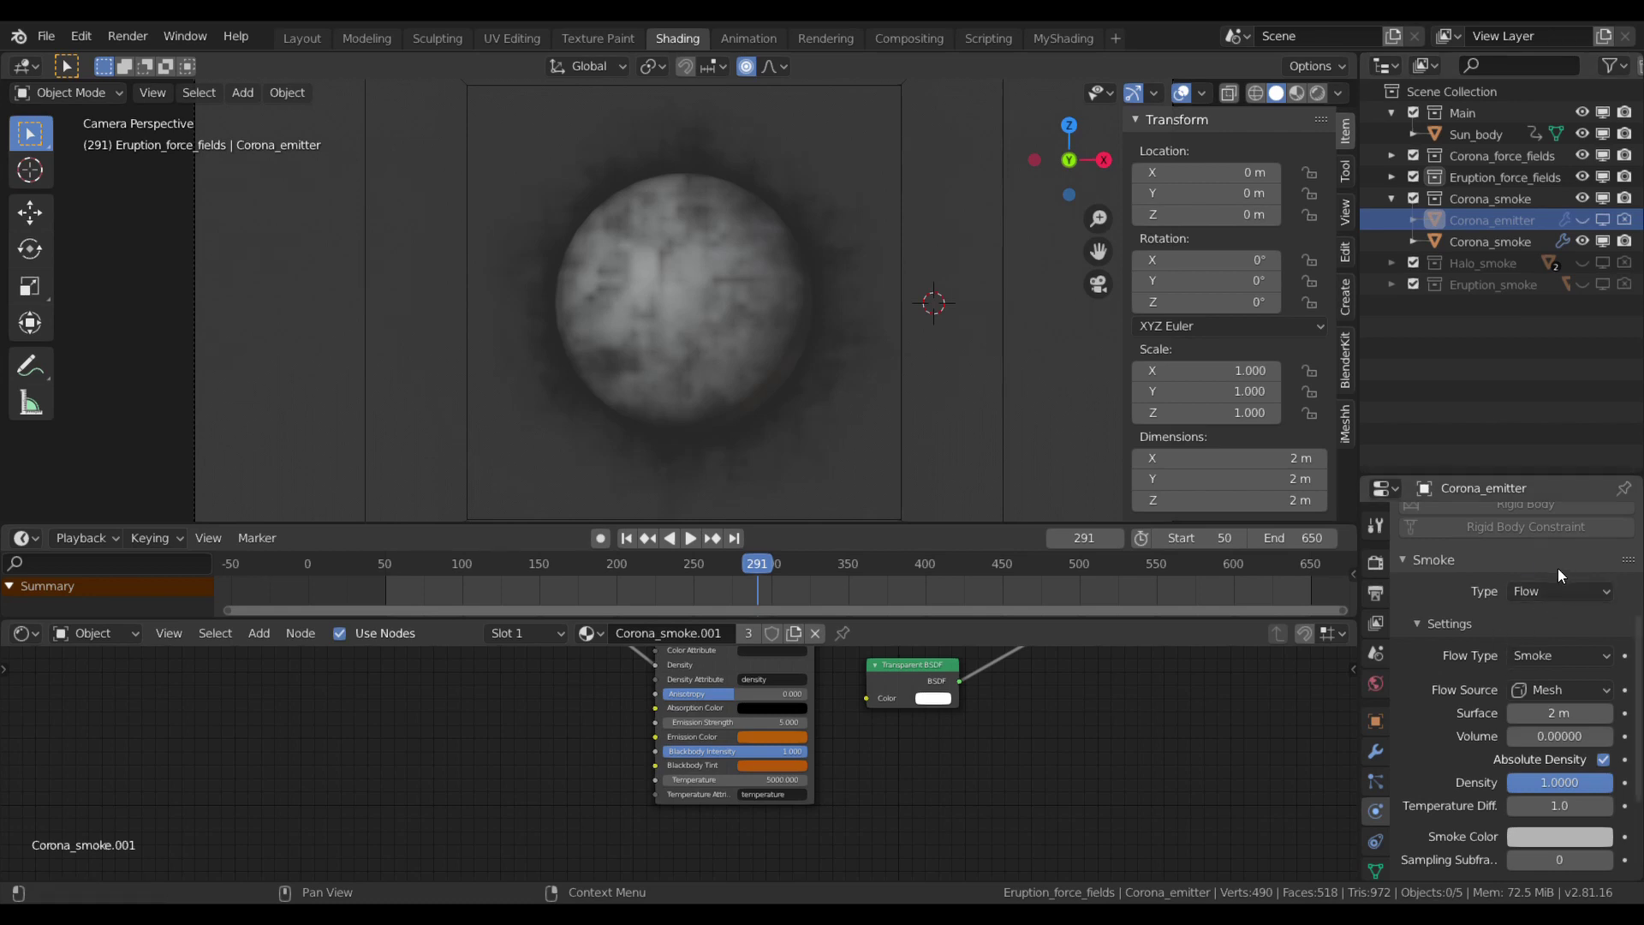
pyautogui.scroll(3, 1489, 629)
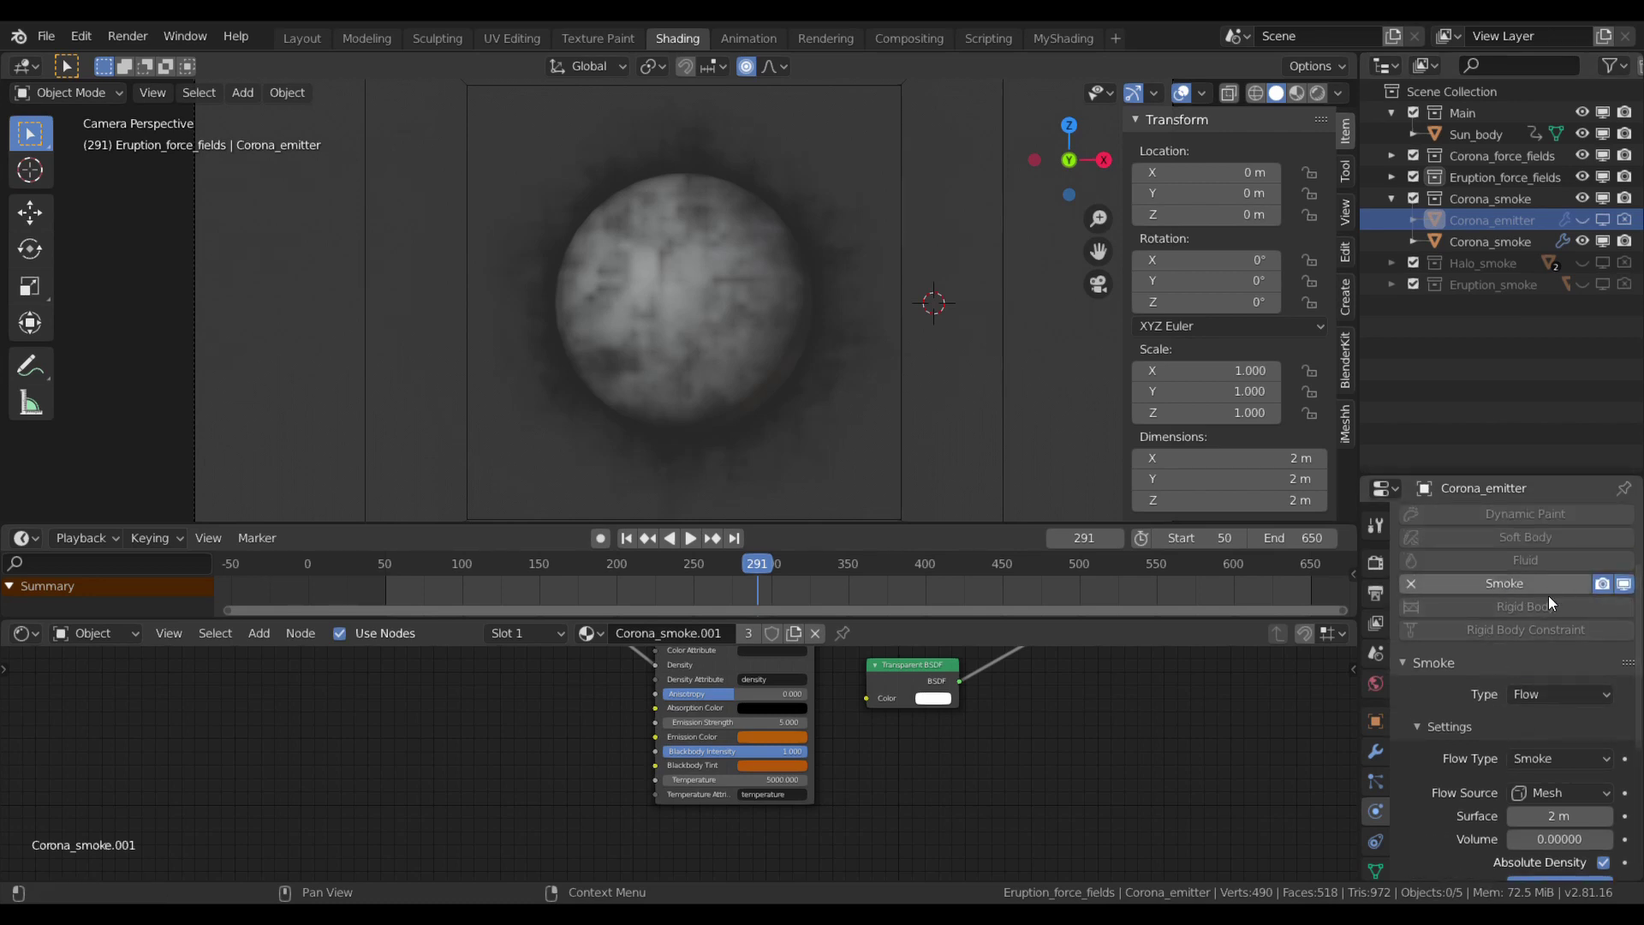
pyautogui.scroll(-2, 1555, 625)
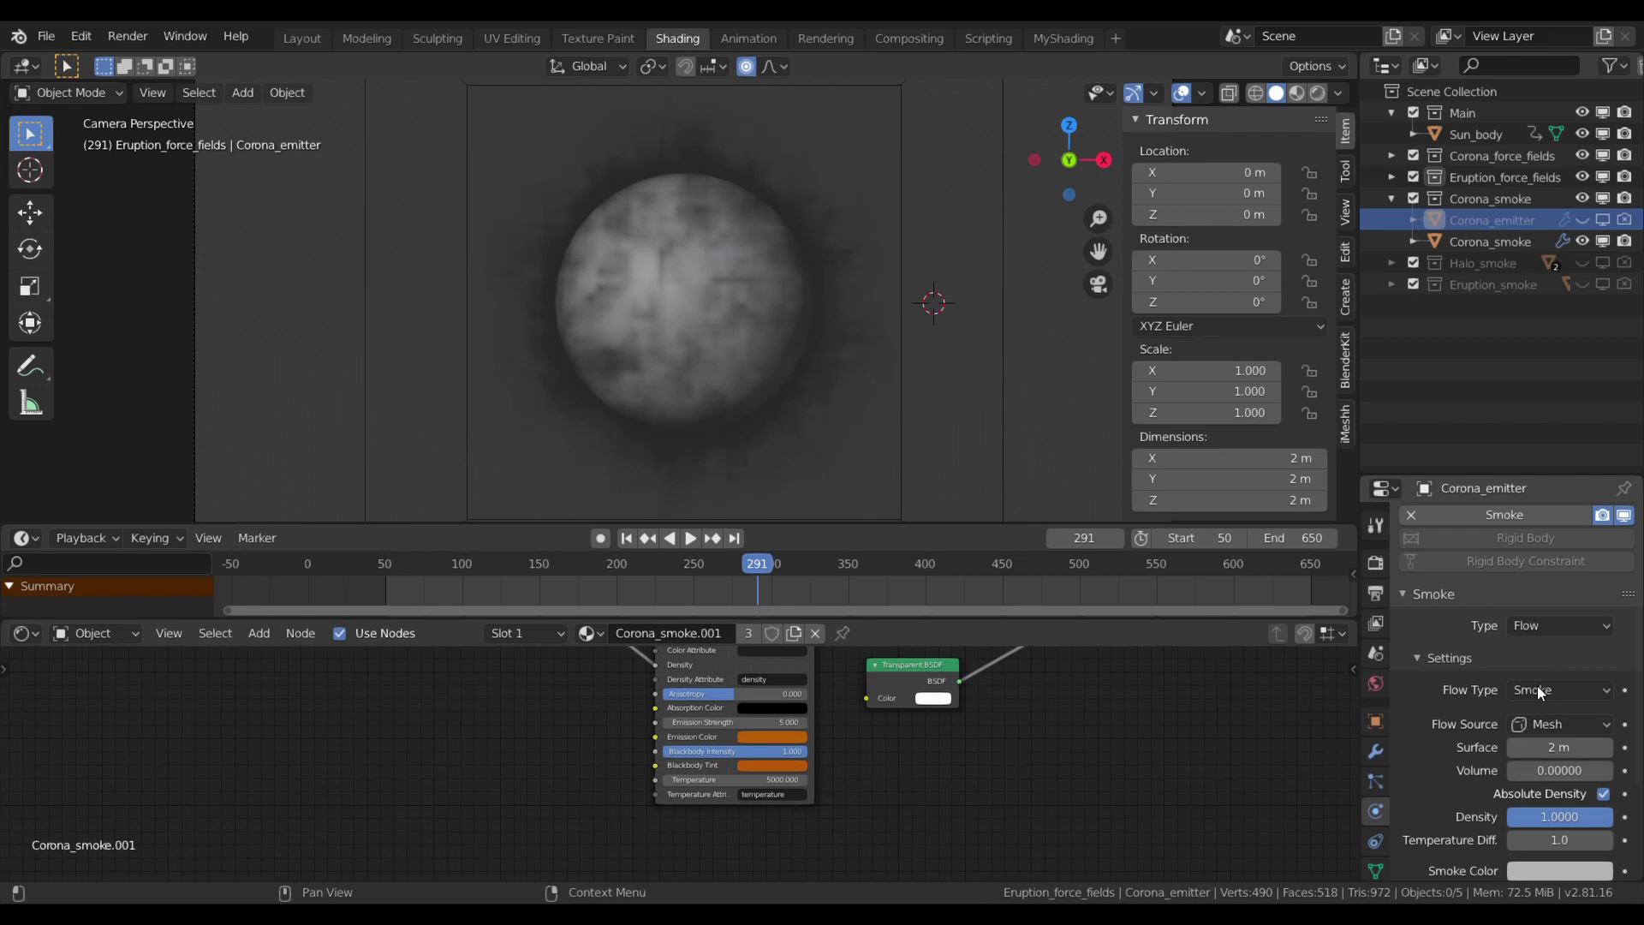
pyautogui.scroll(-2, 1538, 685)
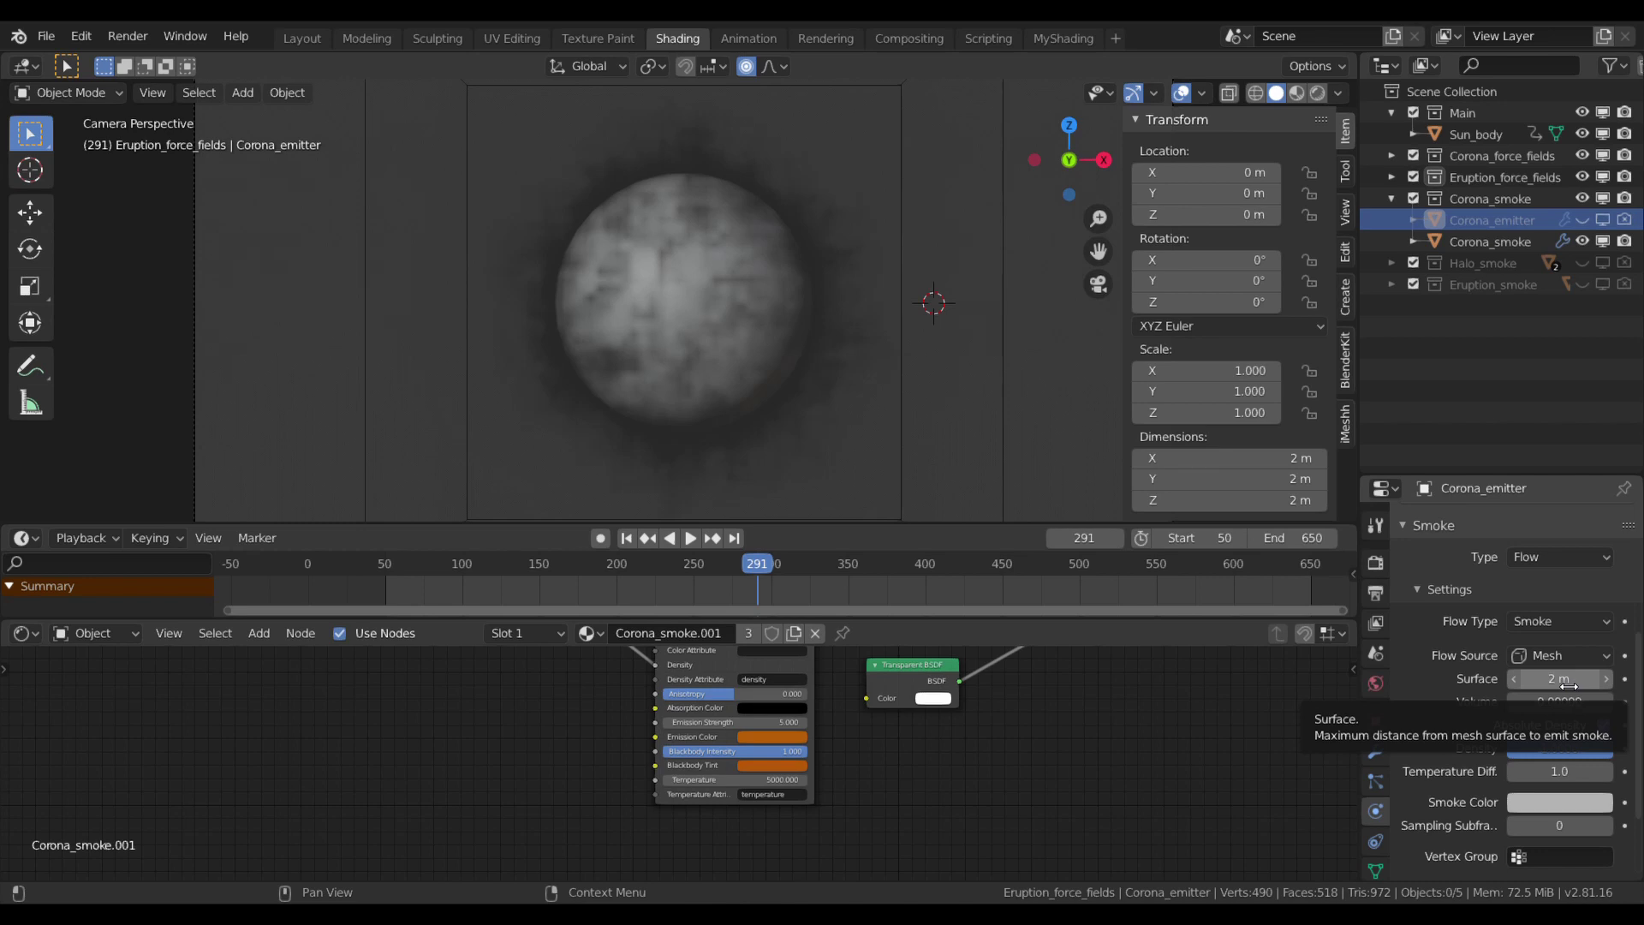
pyautogui.scroll(-3, 1413, 738)
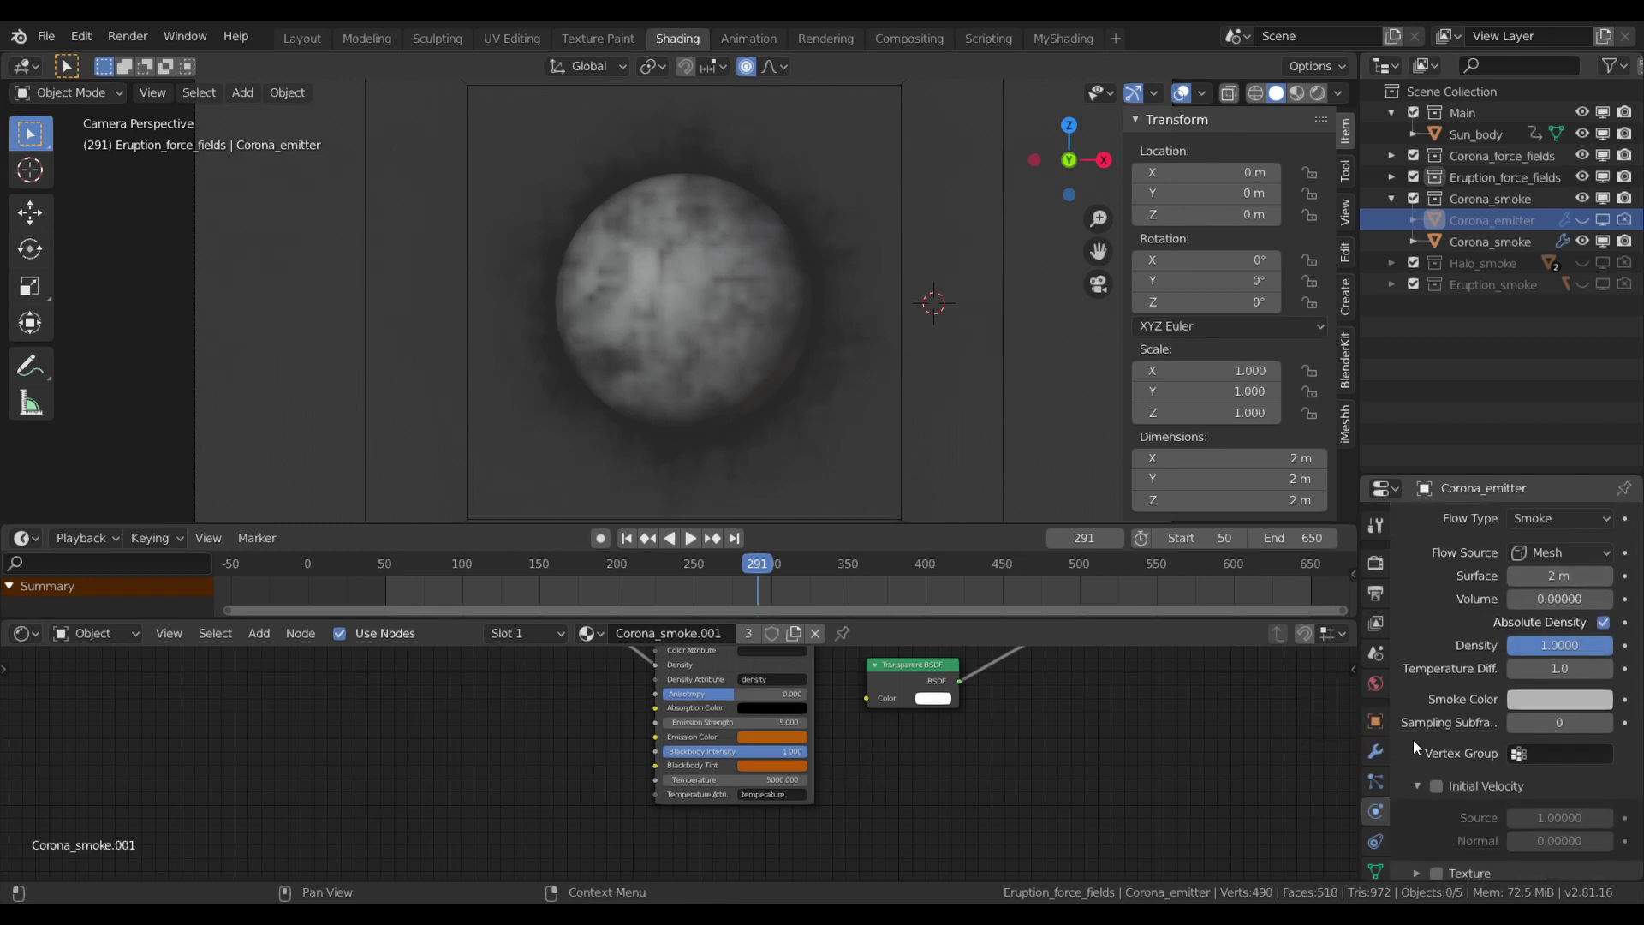
pyautogui.scroll(-1, 1432, 749)
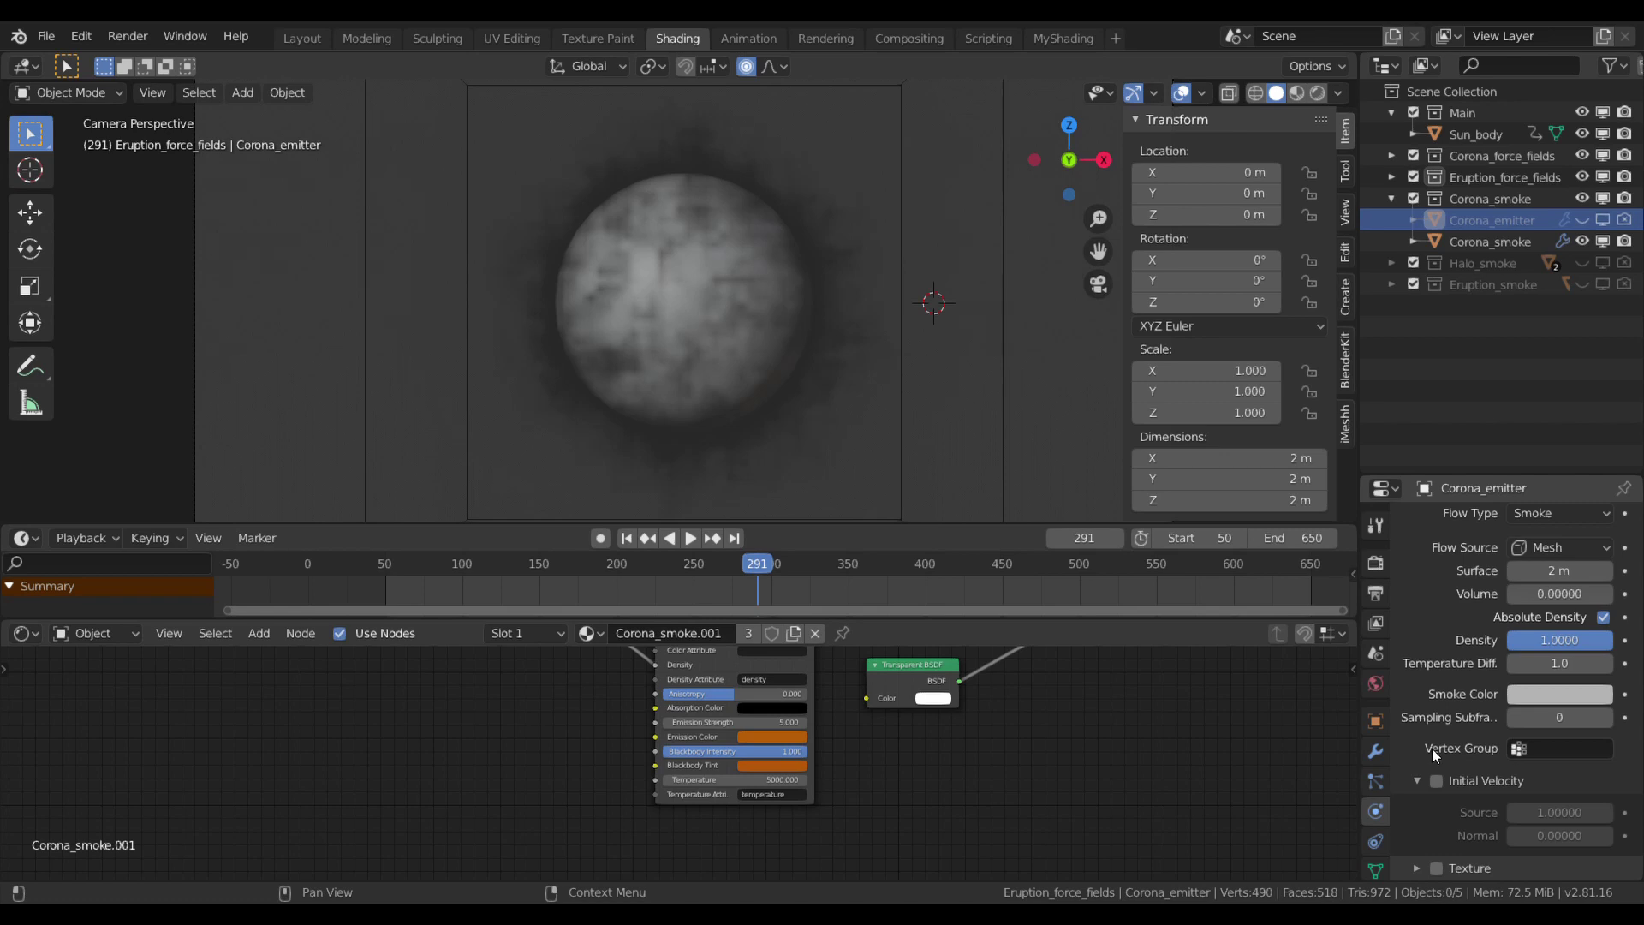
# Step: Select Corona_smoke and review its Smoke Domain, Cache (650 frames found) and Field Weights panels
pyautogui.click(1474, 245)
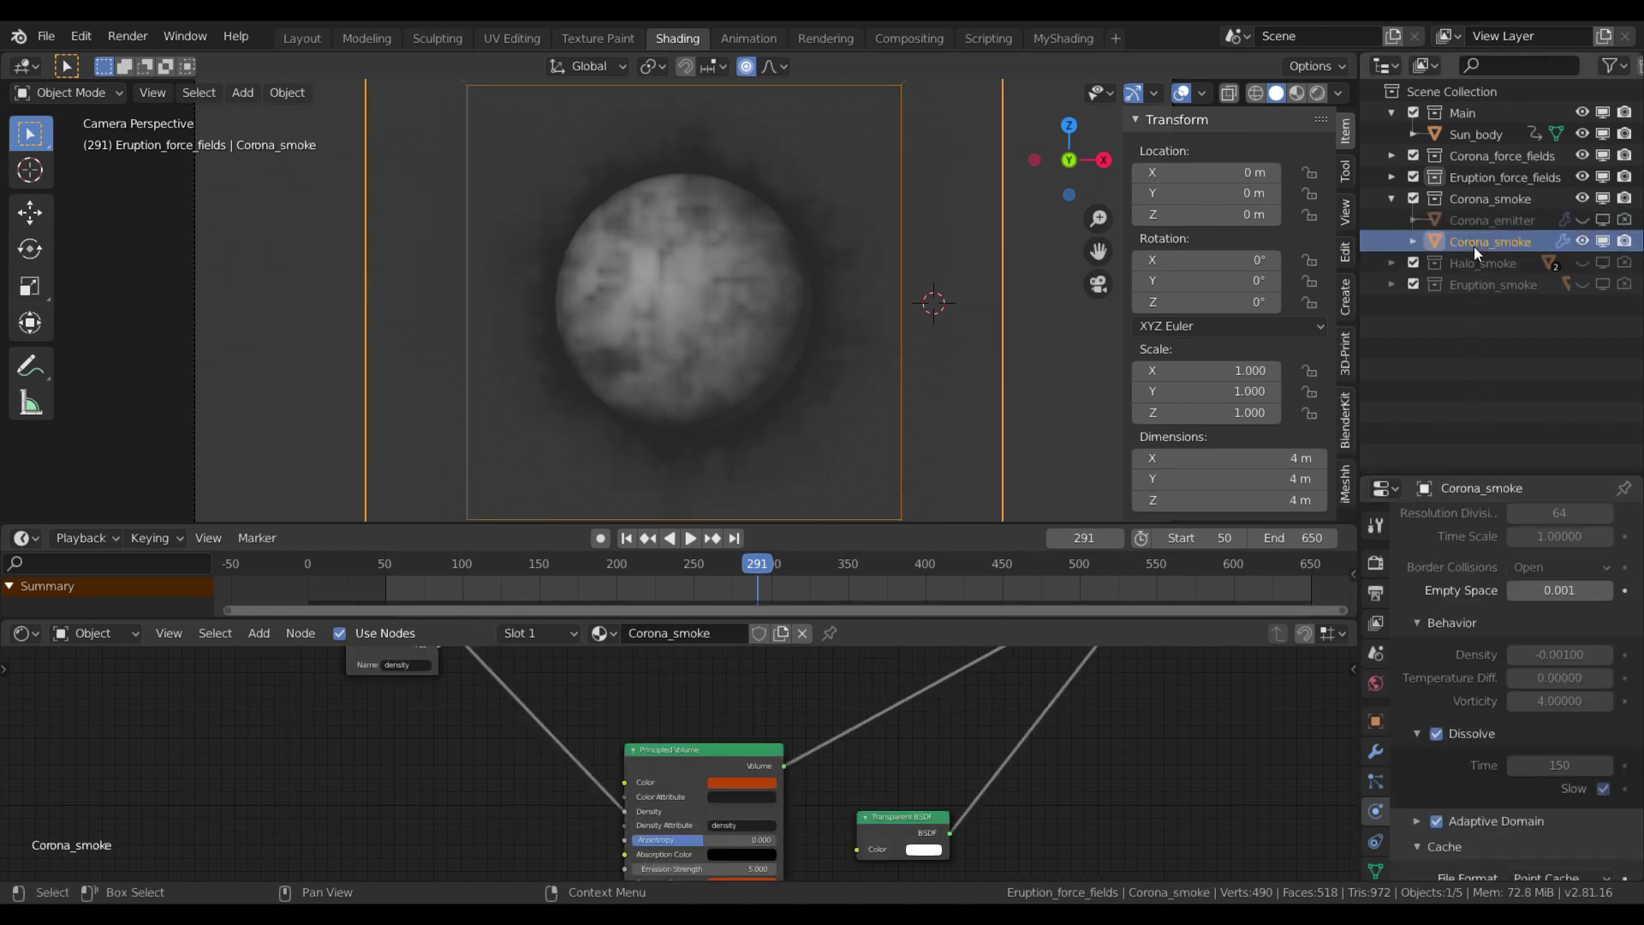
pyautogui.scroll(4, 1451, 605)
pyautogui.scroll(2, 1451, 605)
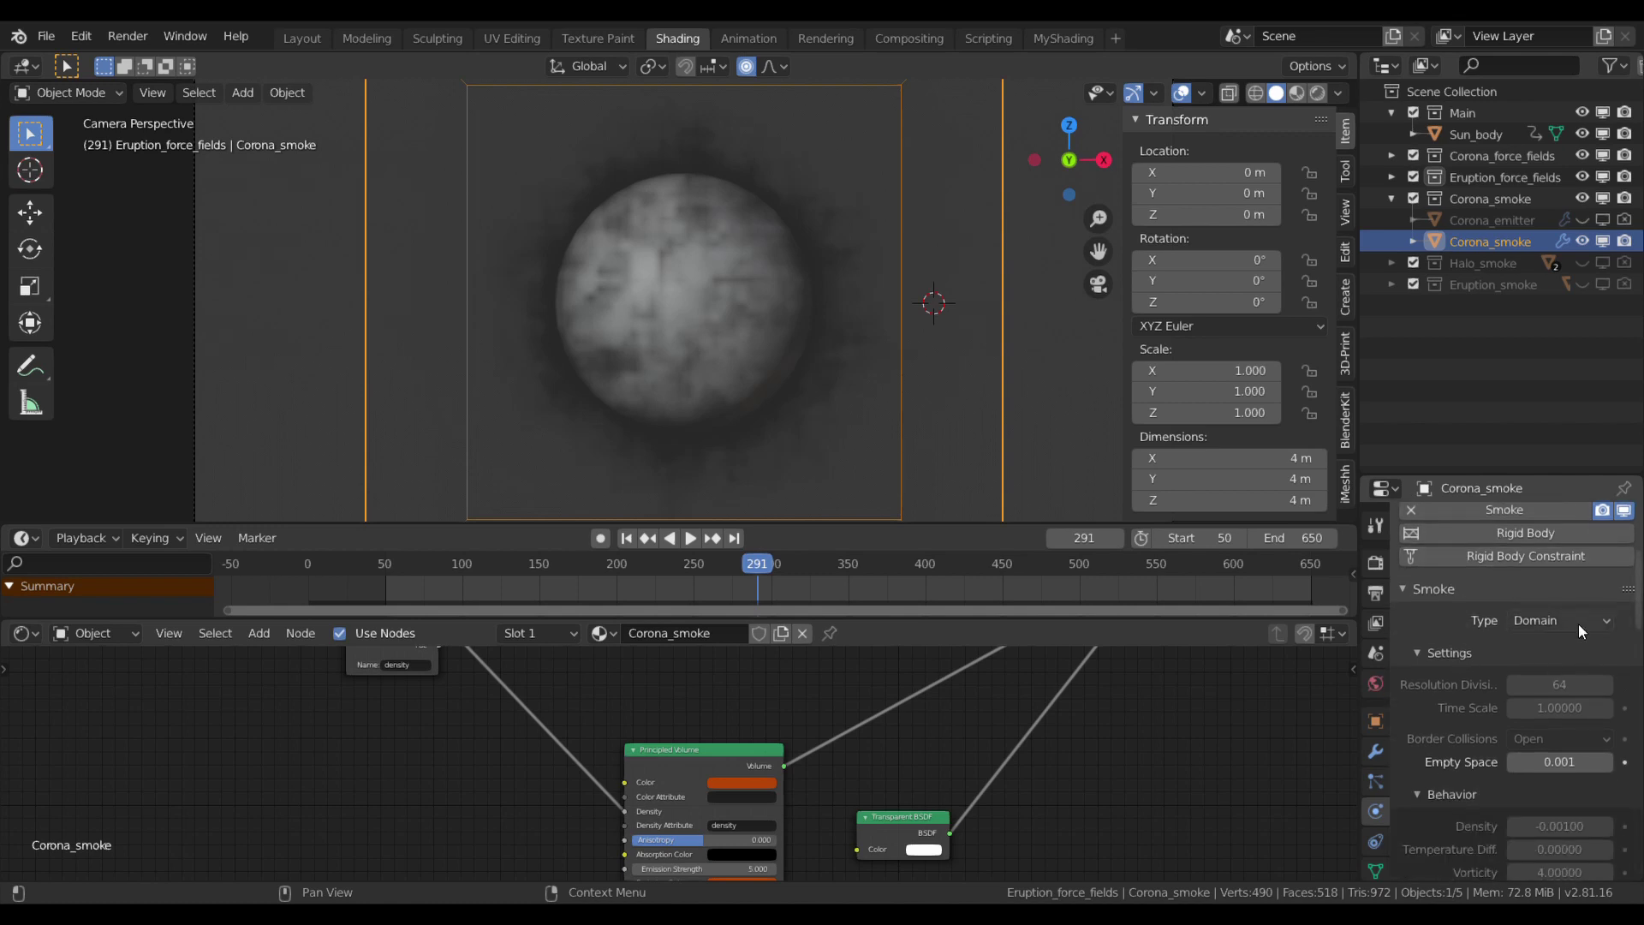
pyautogui.scroll(-3, 1488, 656)
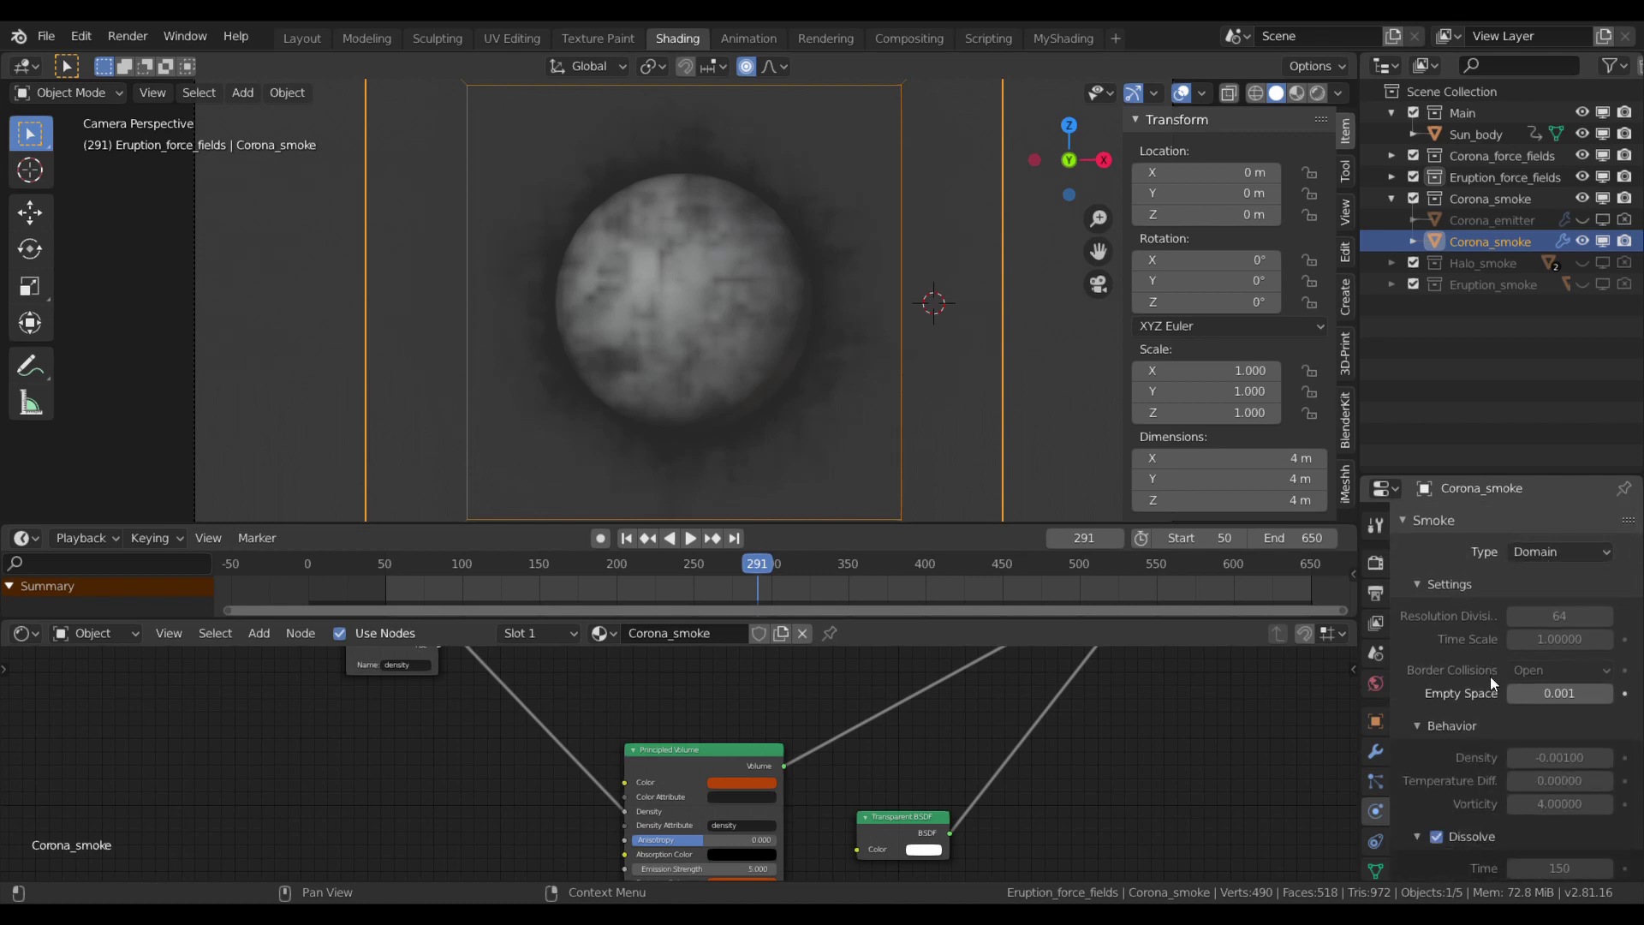
pyautogui.scroll(-4, 1490, 675)
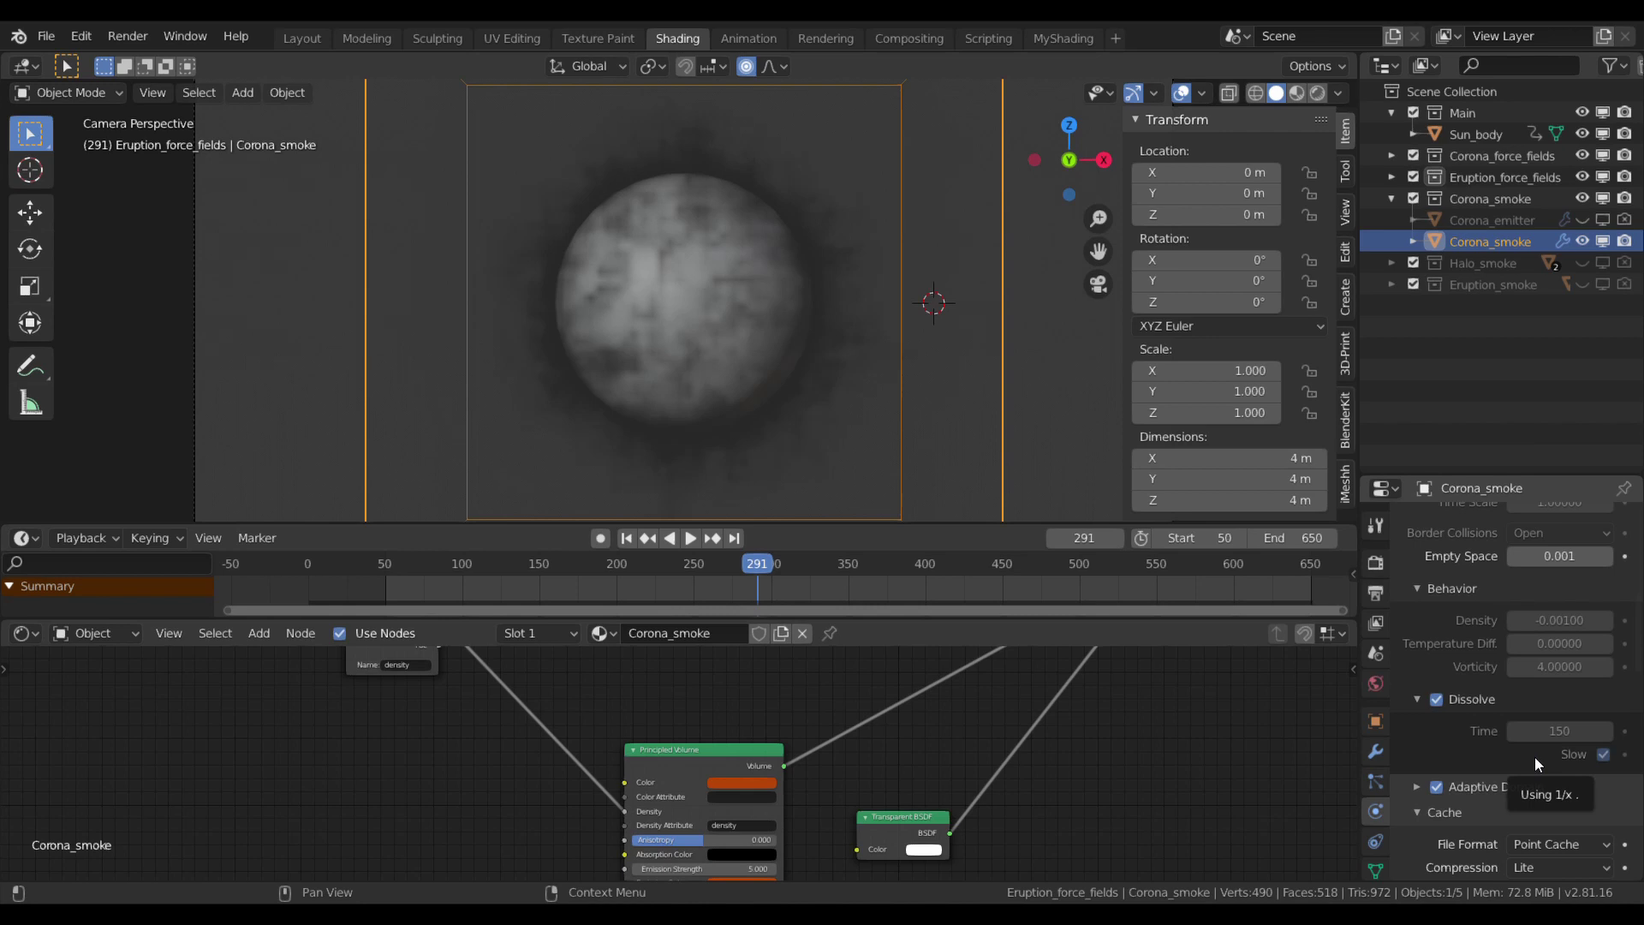
pyautogui.scroll(-2, 1430, 758)
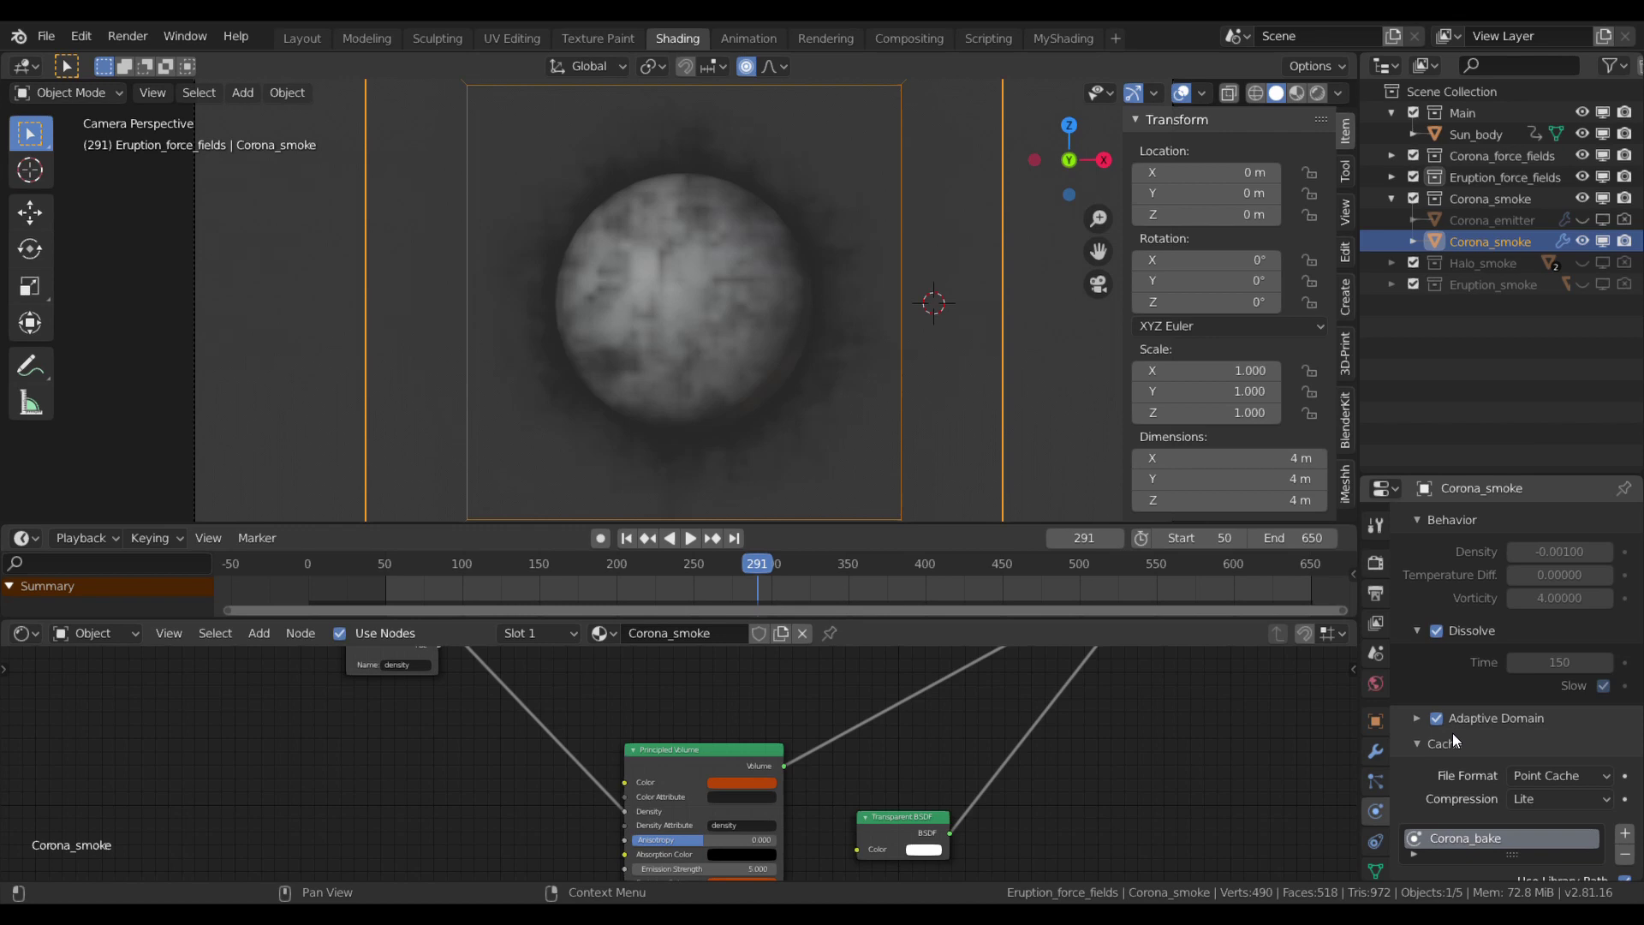
pyautogui.scroll(-5, 1453, 734)
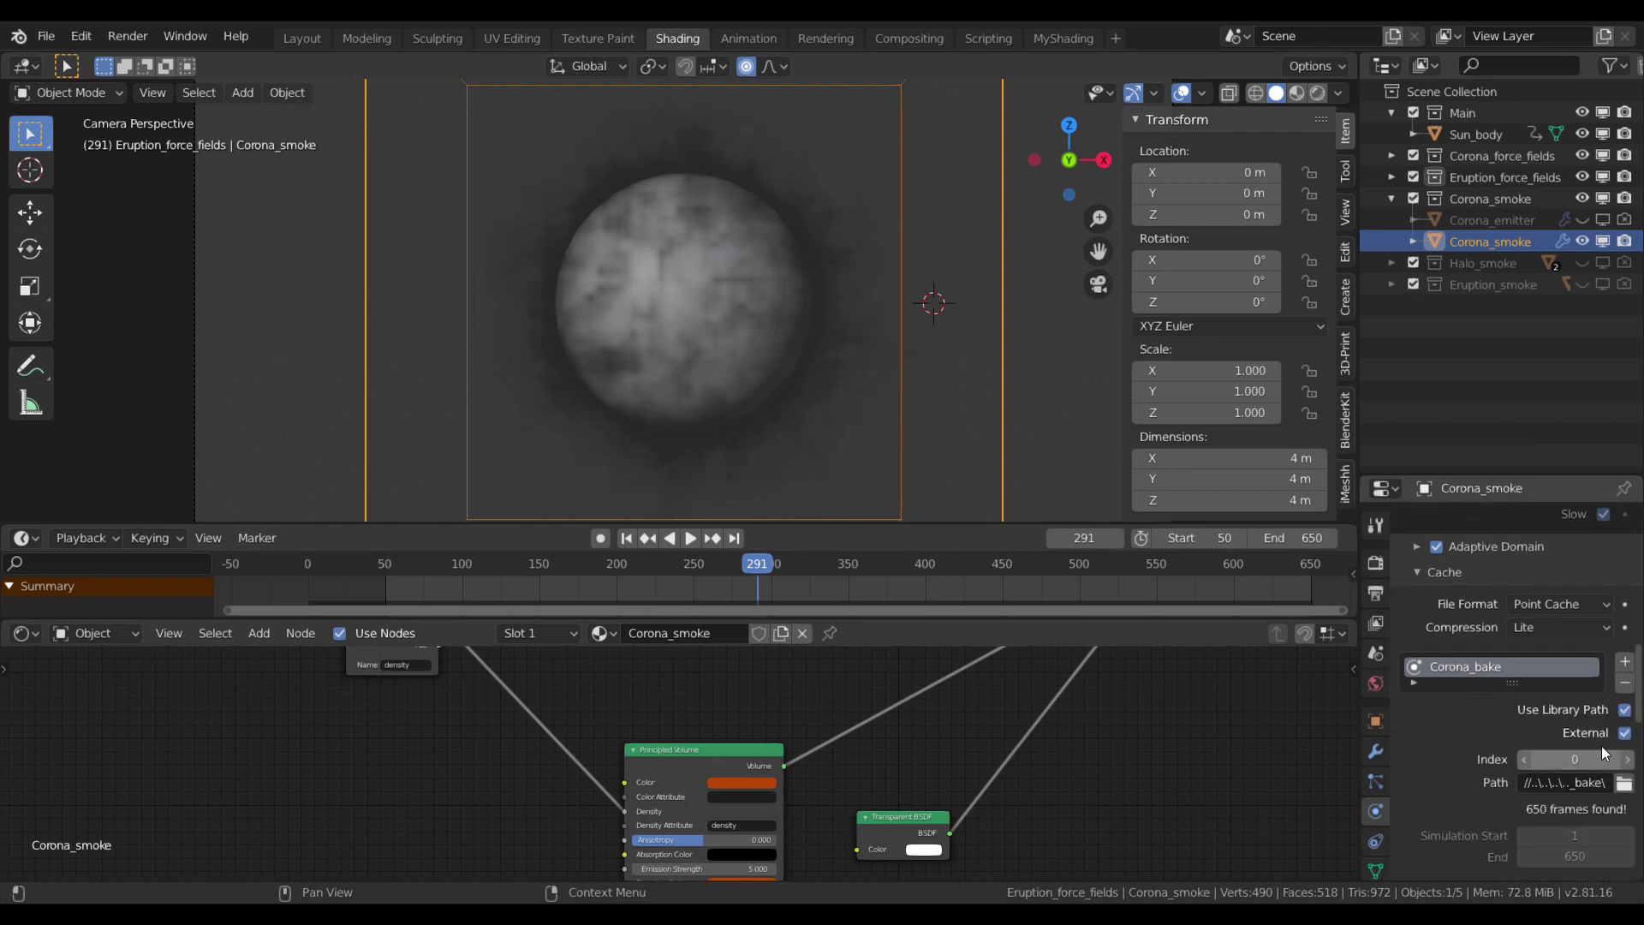
pyautogui.scroll(-2, 1491, 727)
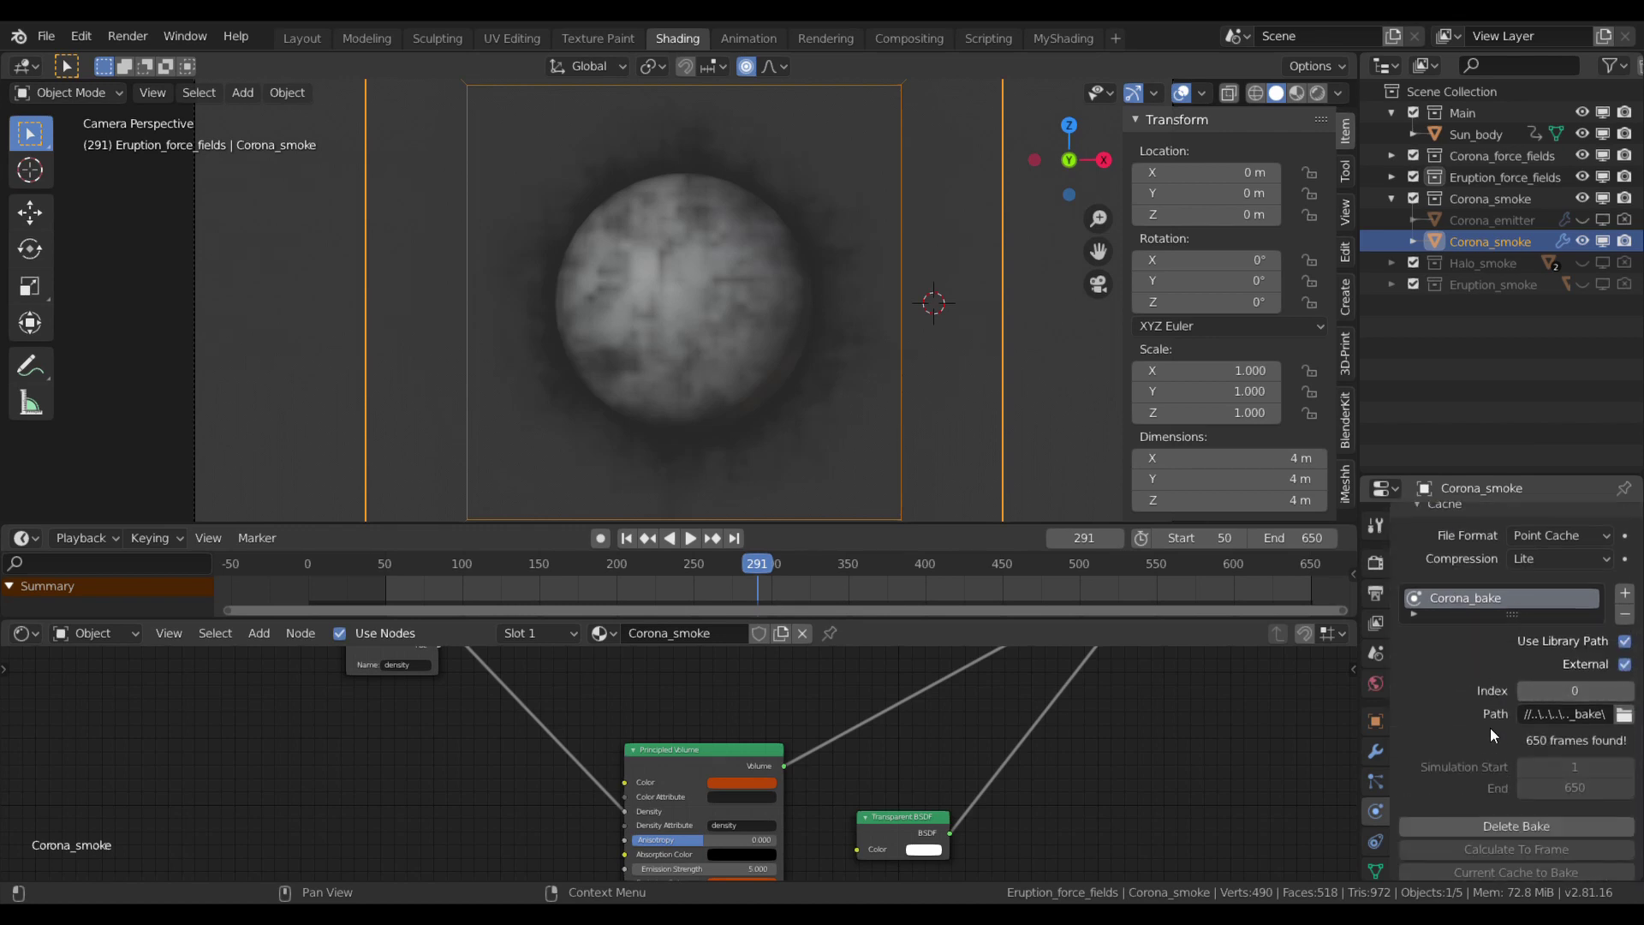
pyautogui.scroll(-10, 1490, 727)
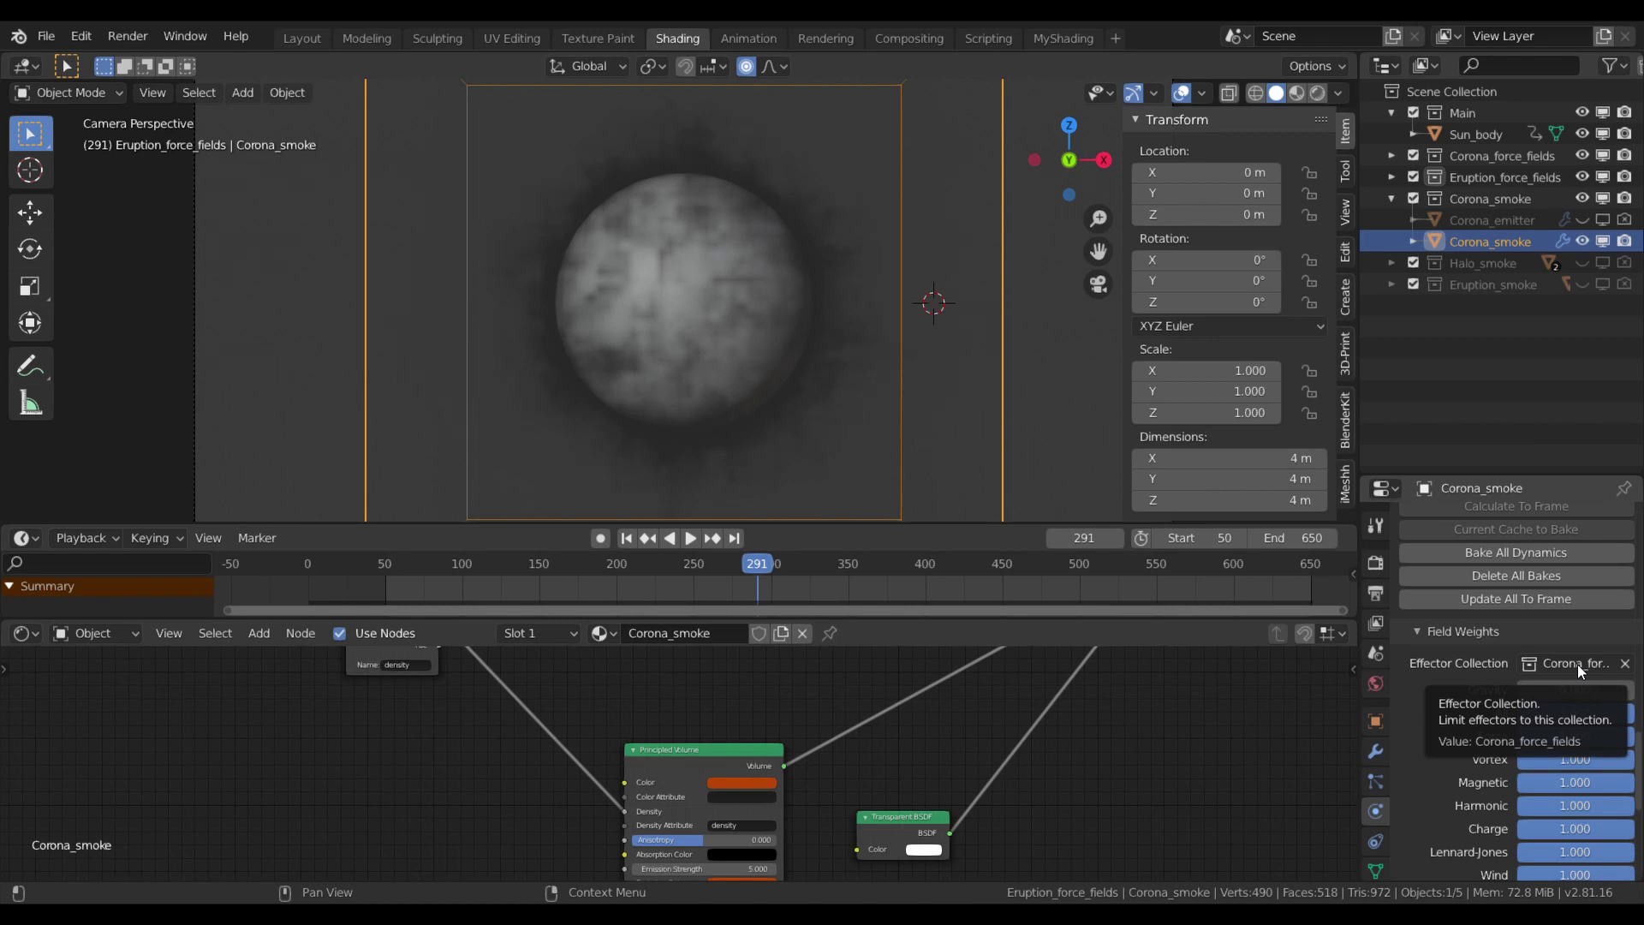
# Step: Expand Corona_force_fields, play the smoke animation, and scrub it to frame 537
pyautogui.click(1391, 155)
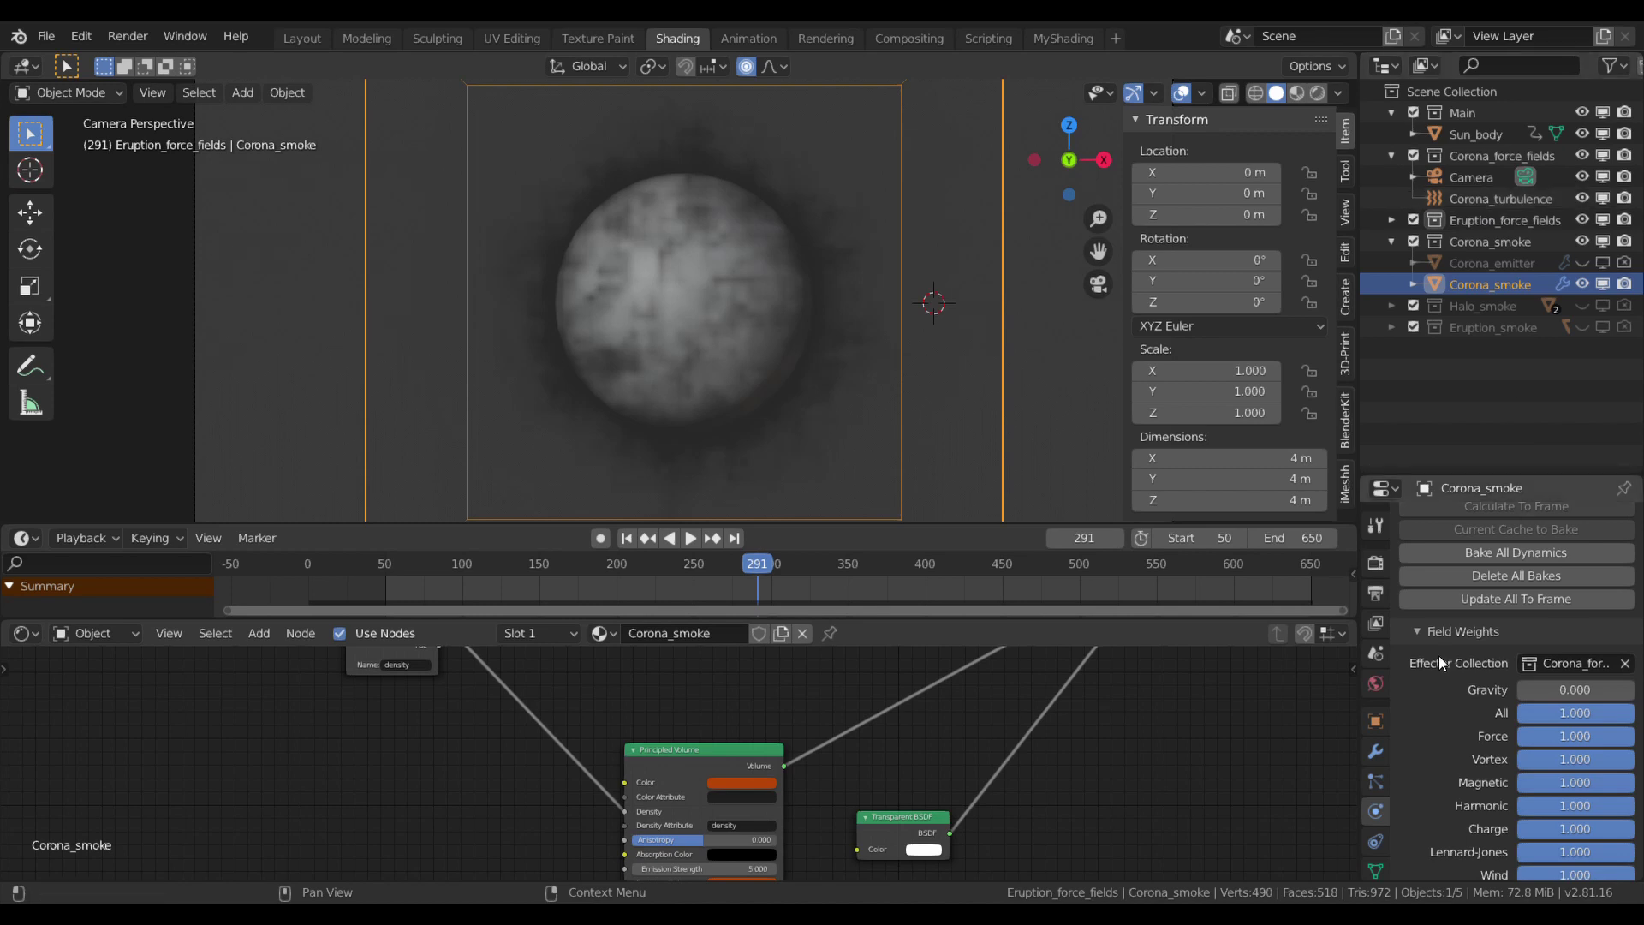
pyautogui.scroll(-8, 1534, 753)
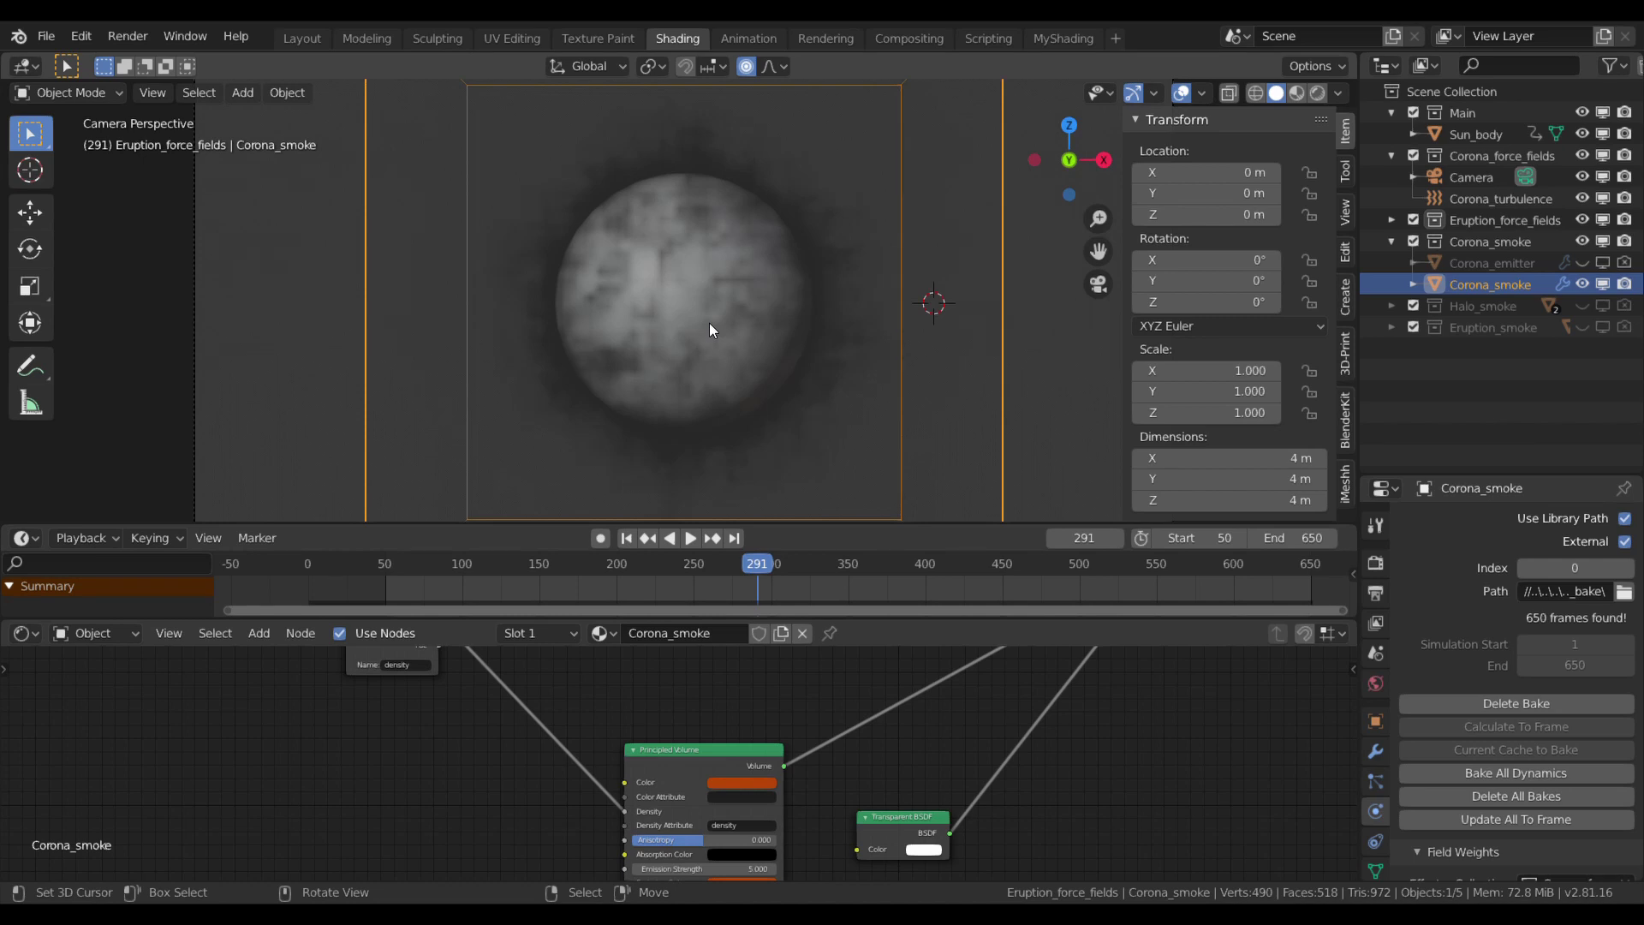
pyautogui.hotkey('shift', 'ctrl', 'space')
pyautogui.moveTo(658, 582); pyautogui.dragTo(1274, 593)
pyautogui.moveTo(1281, 593); pyautogui.dragTo(1137, 598)
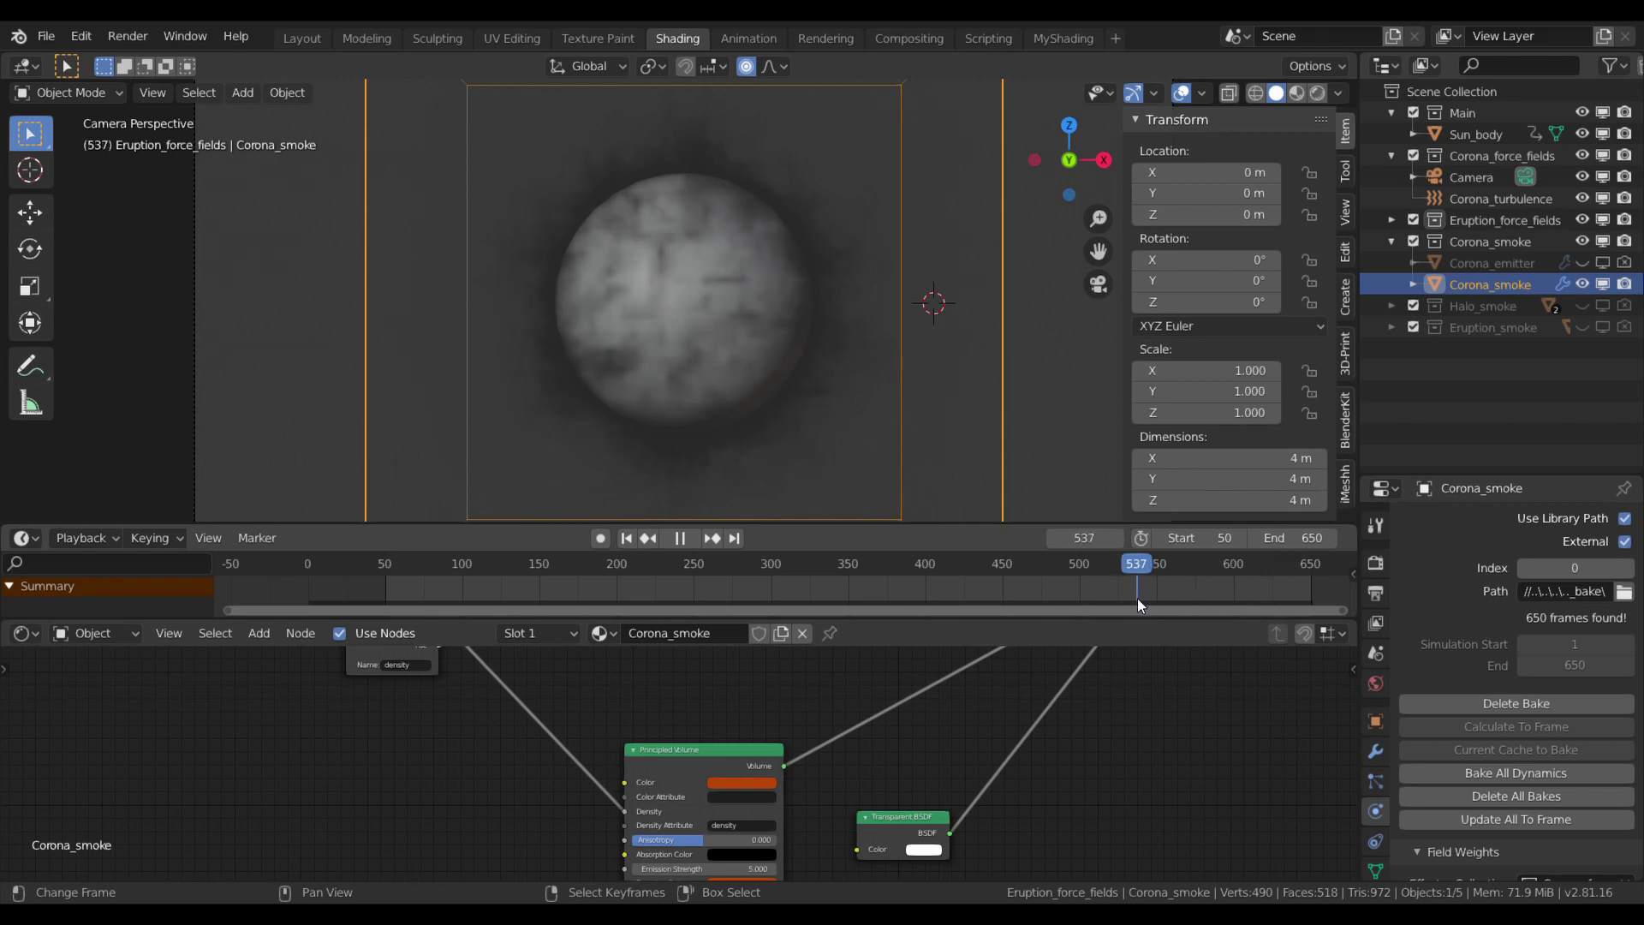
pyautogui.scroll(-2, 920, 754)
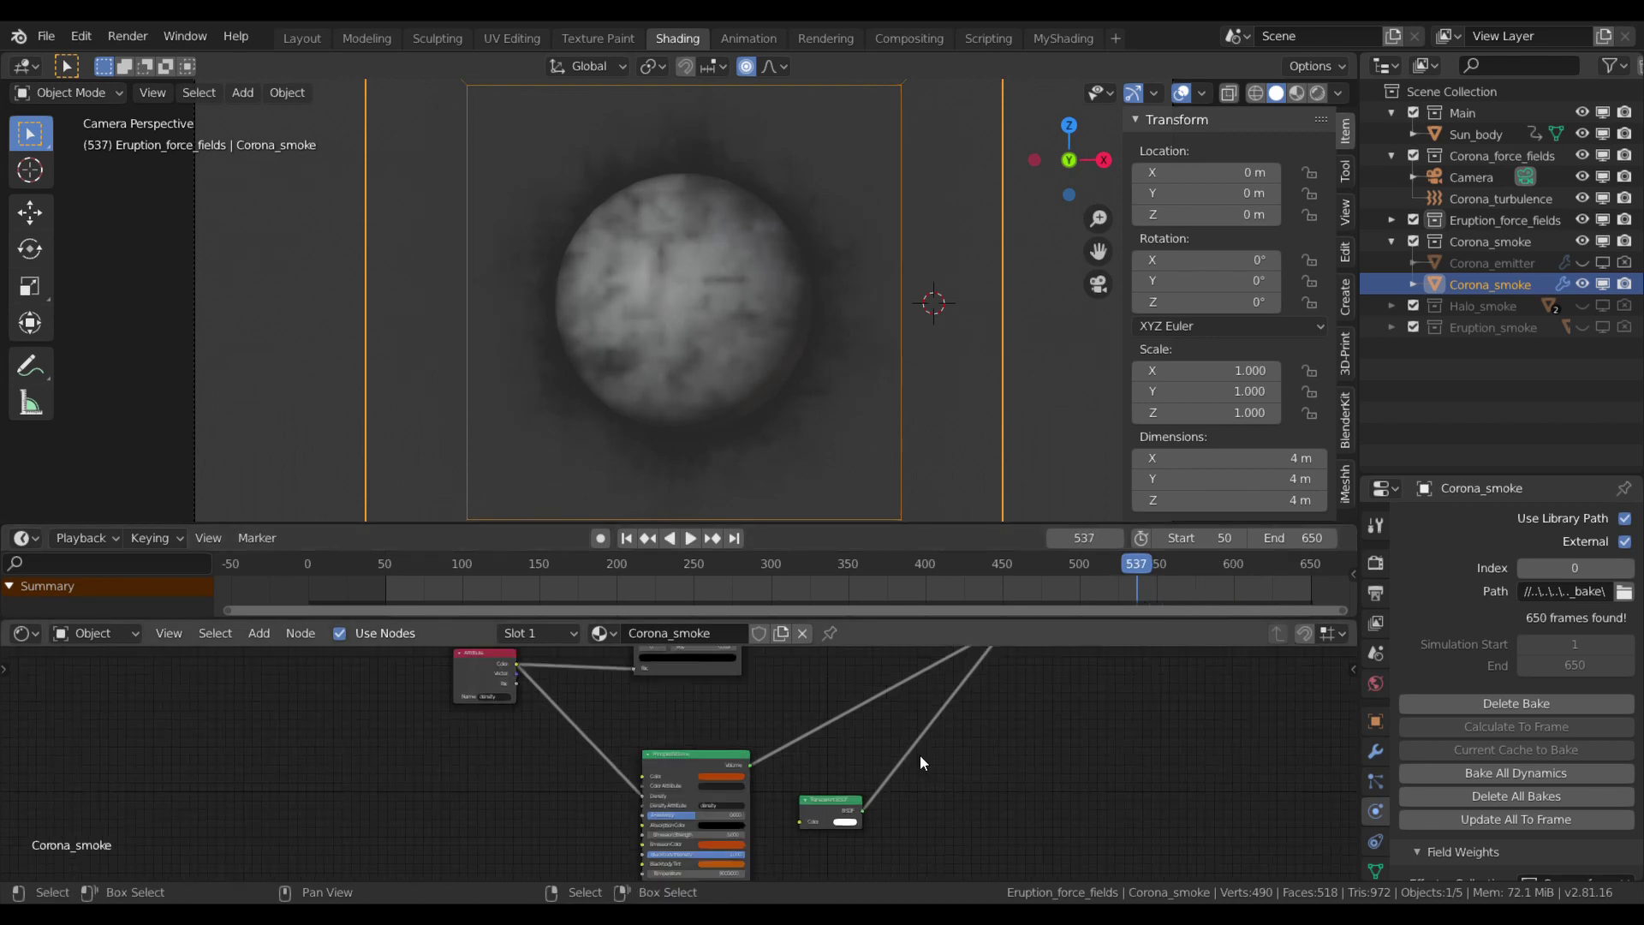
pyautogui.scroll(-4, 920, 754)
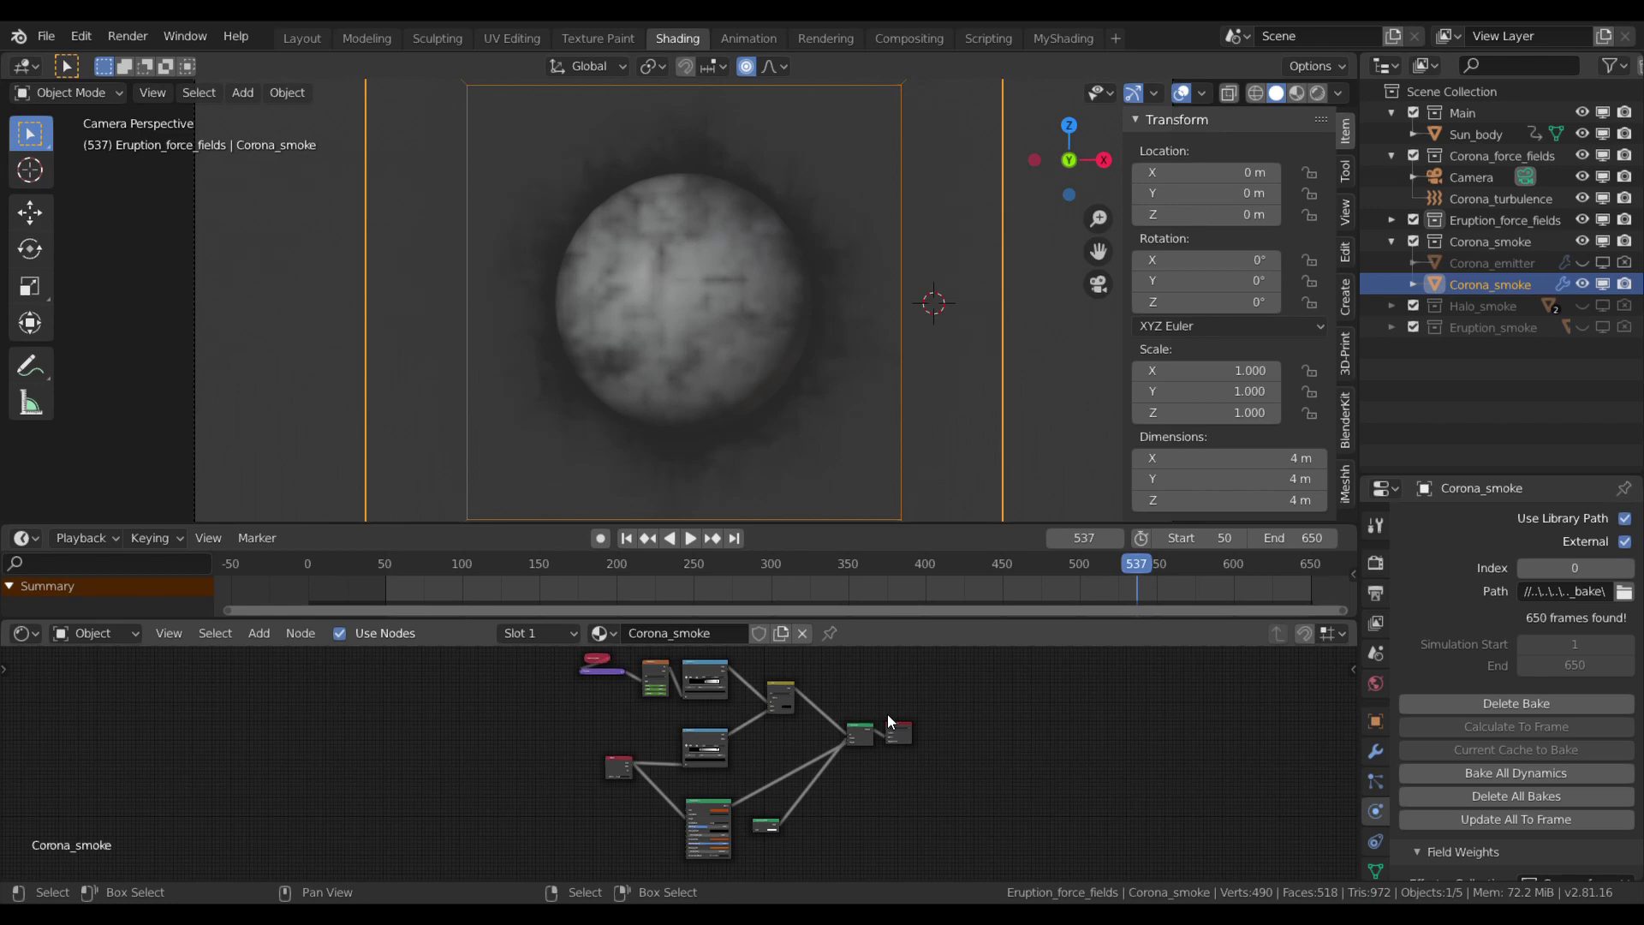
pyautogui.hotkey('ctrl', 'space')
pyautogui.scroll(4, 1003, 519)
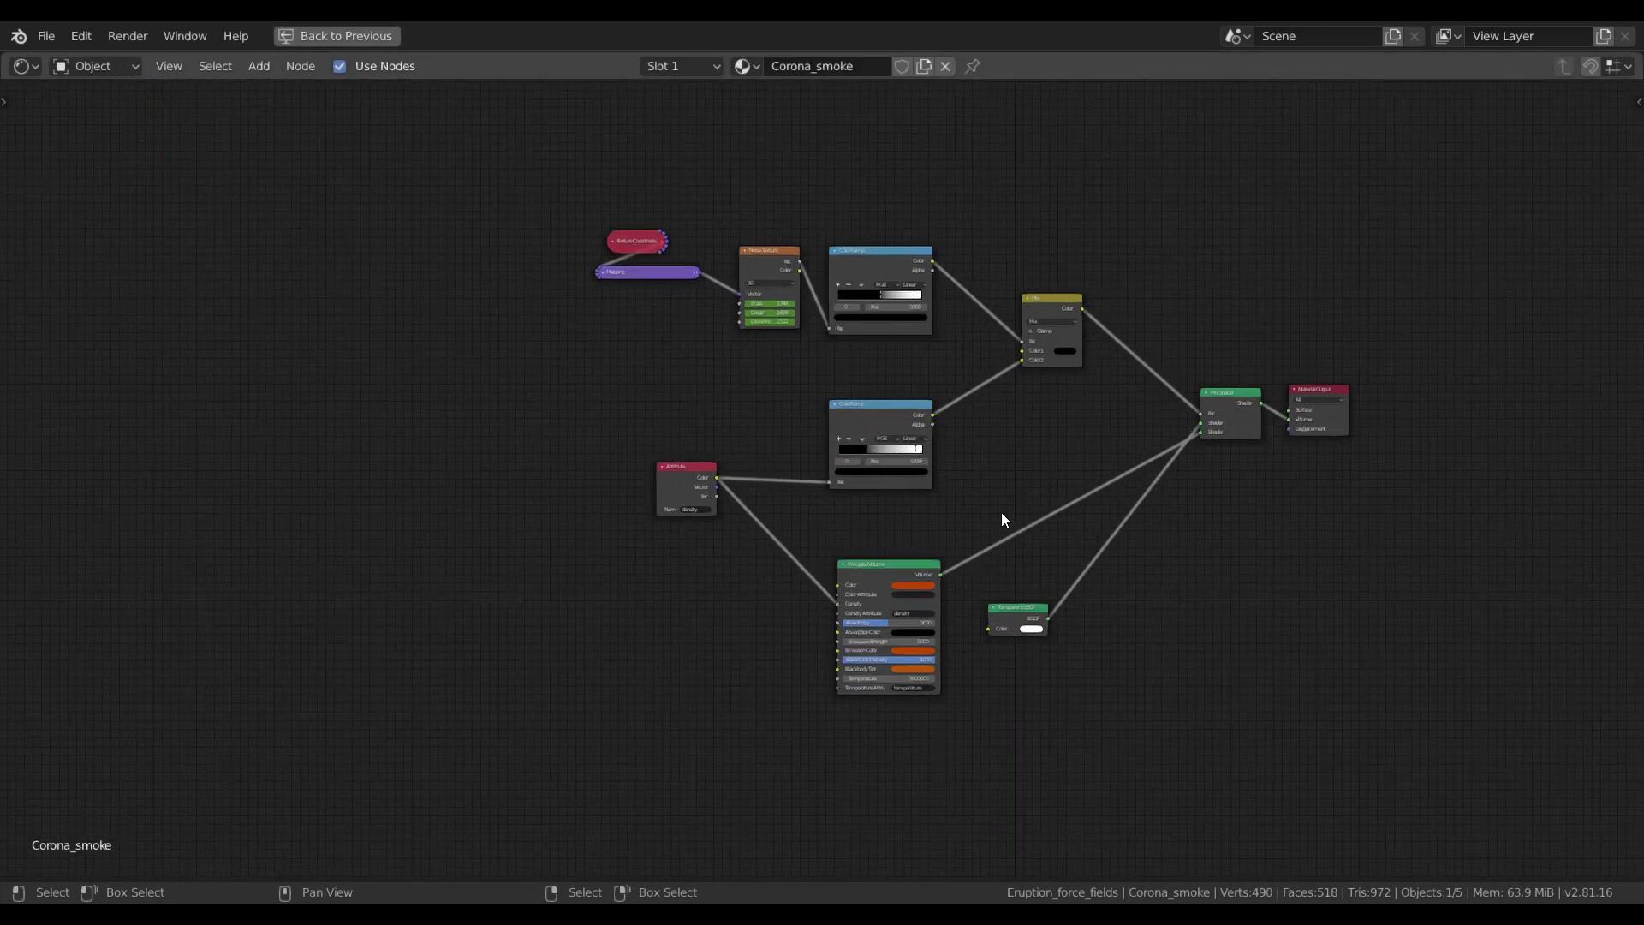
pyautogui.scroll(2, 1002, 514)
pyautogui.moveTo(1002, 514); pyautogui.dragTo(734, 449, button='middle')
pyautogui.scroll(3, 734, 454)
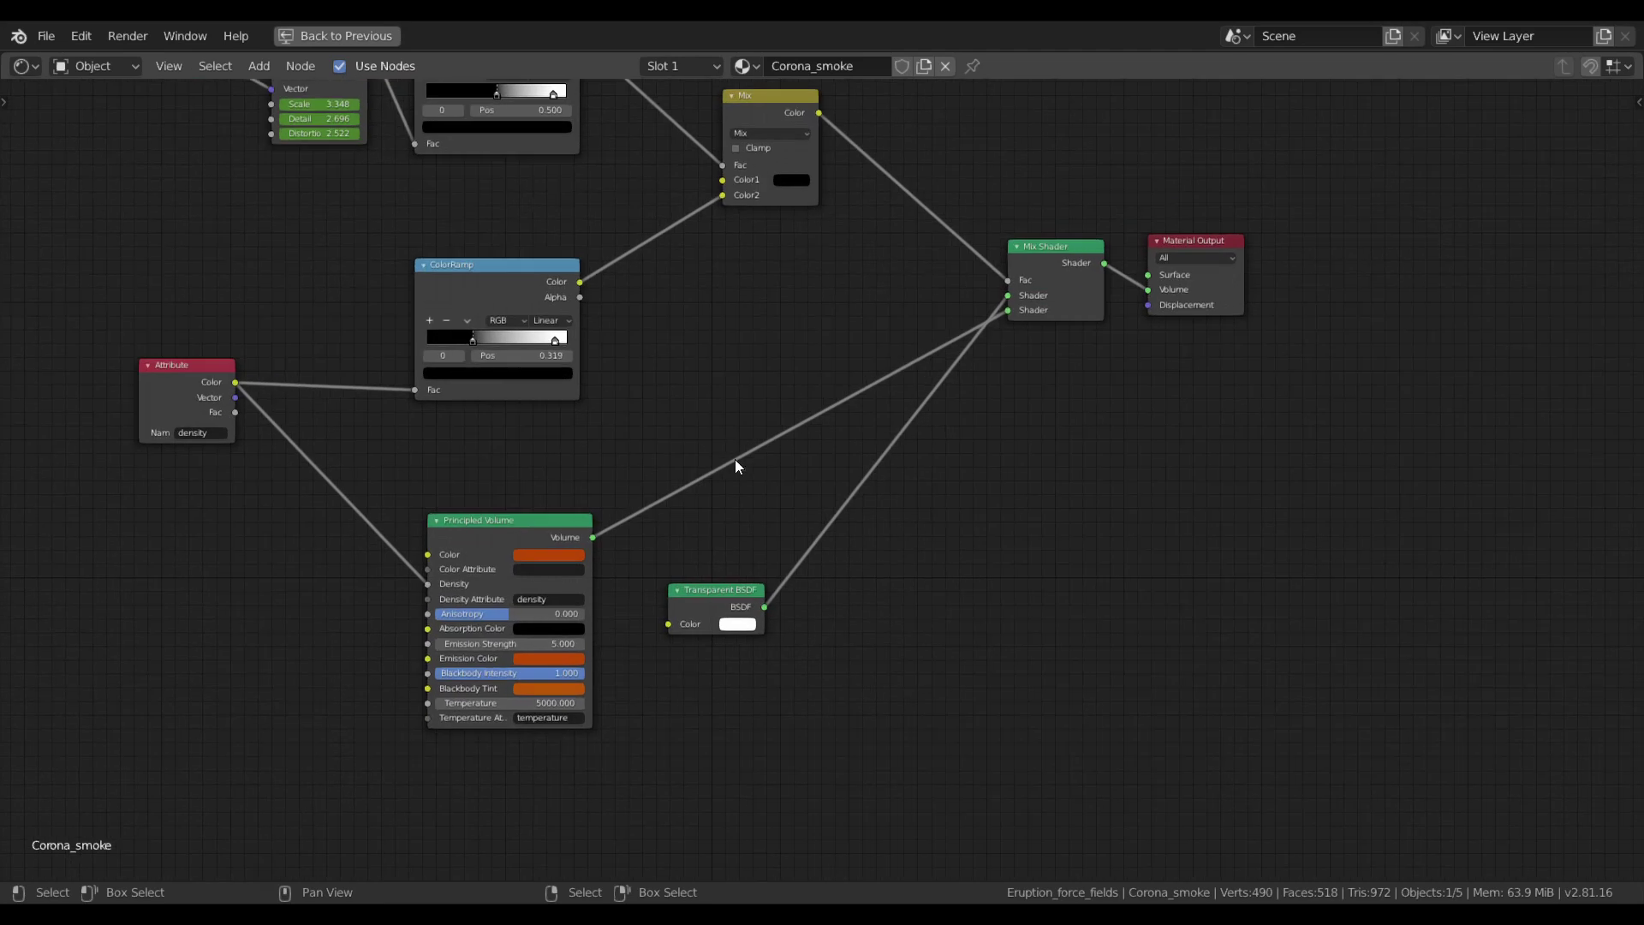
pyautogui.scroll(3, 861, 488)
pyautogui.moveTo(881, 488); pyautogui.dragTo(979, 443, button='middle')
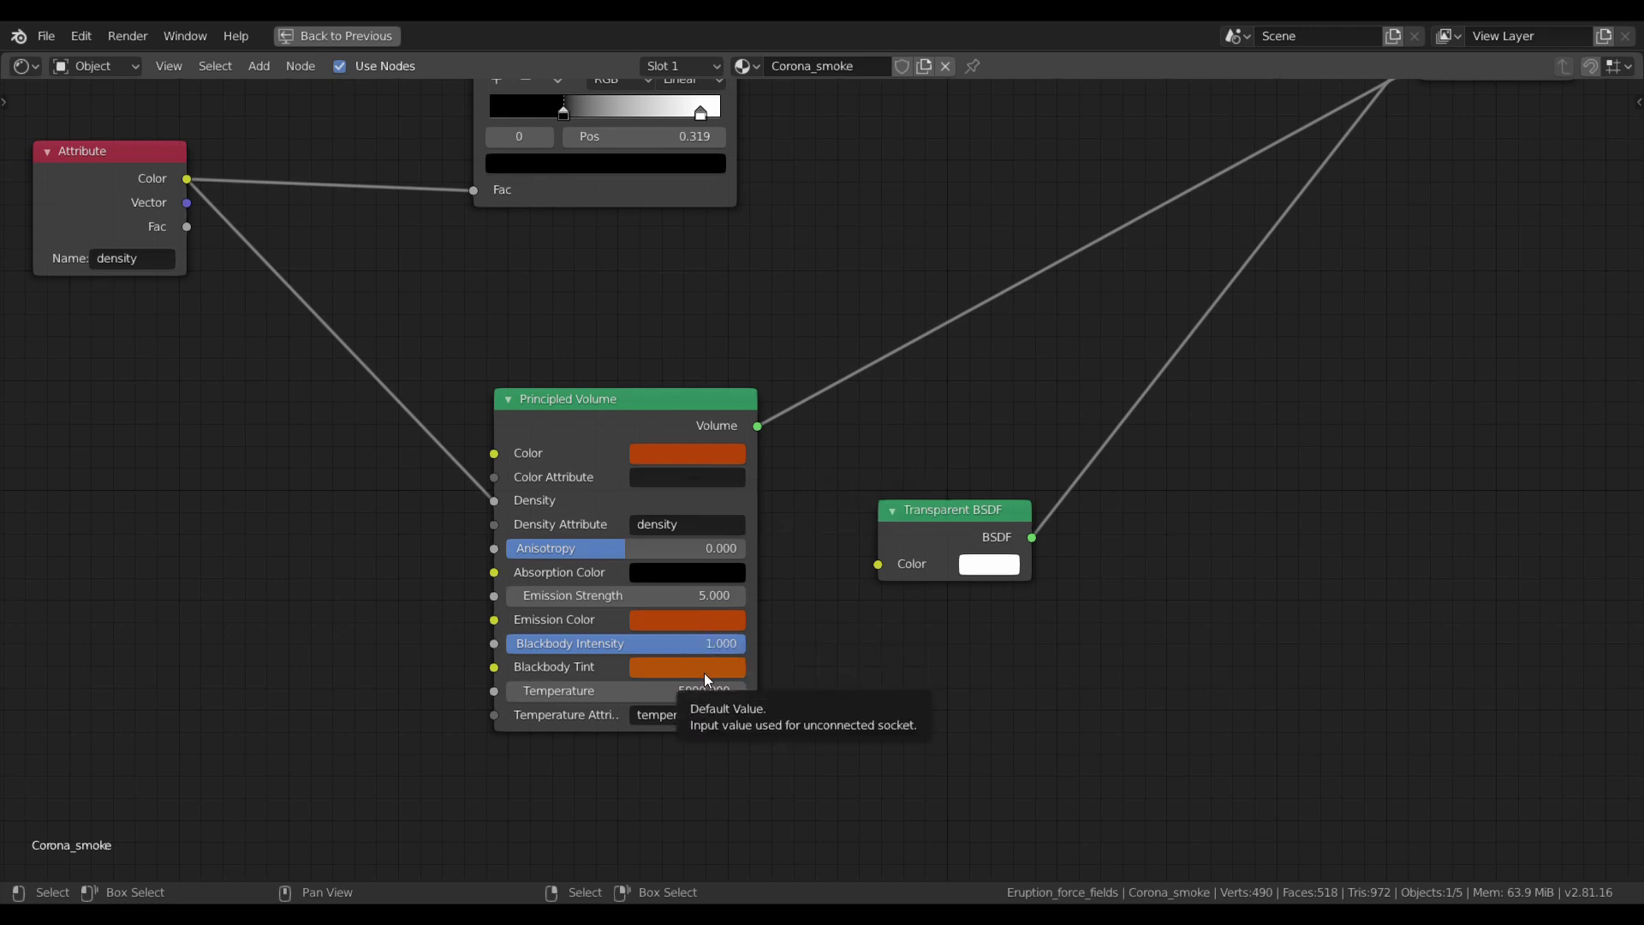
pyautogui.scroll(-1, 792, 497)
pyautogui.moveTo(795, 491); pyautogui.dragTo(581, 674, button='middle')
pyautogui.scroll(-1, 727, 502)
pyautogui.moveTo(728, 502); pyautogui.dragTo(593, 603, button='middle')
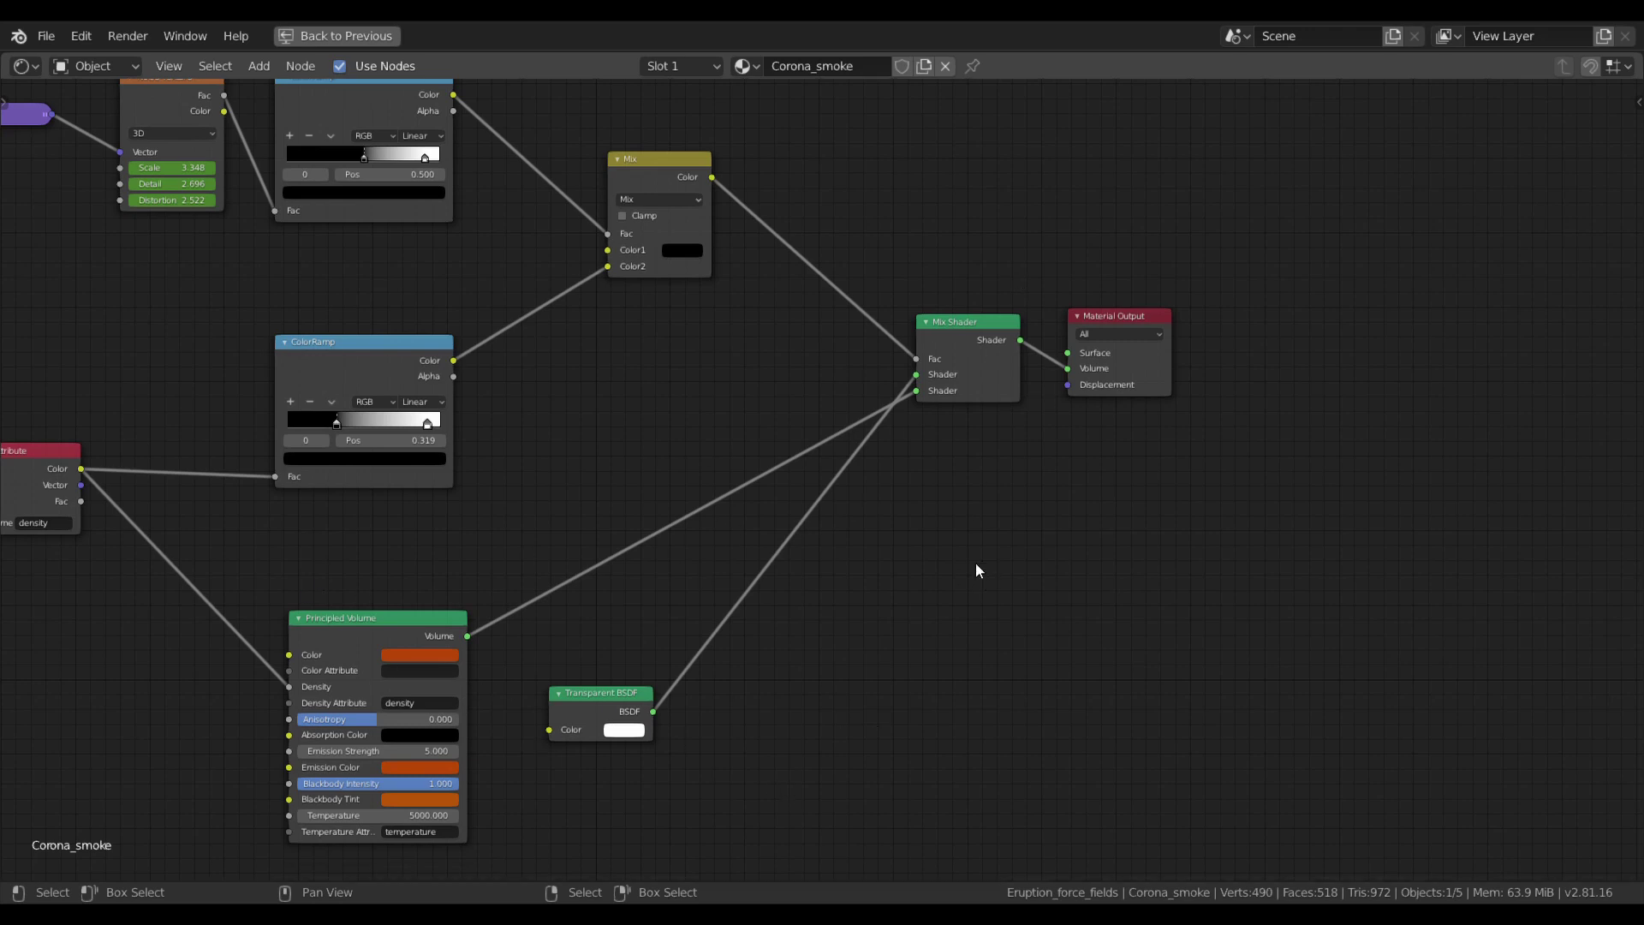
pyautogui.moveTo(936, 570); pyautogui.dragTo(1104, 657, button='middle')
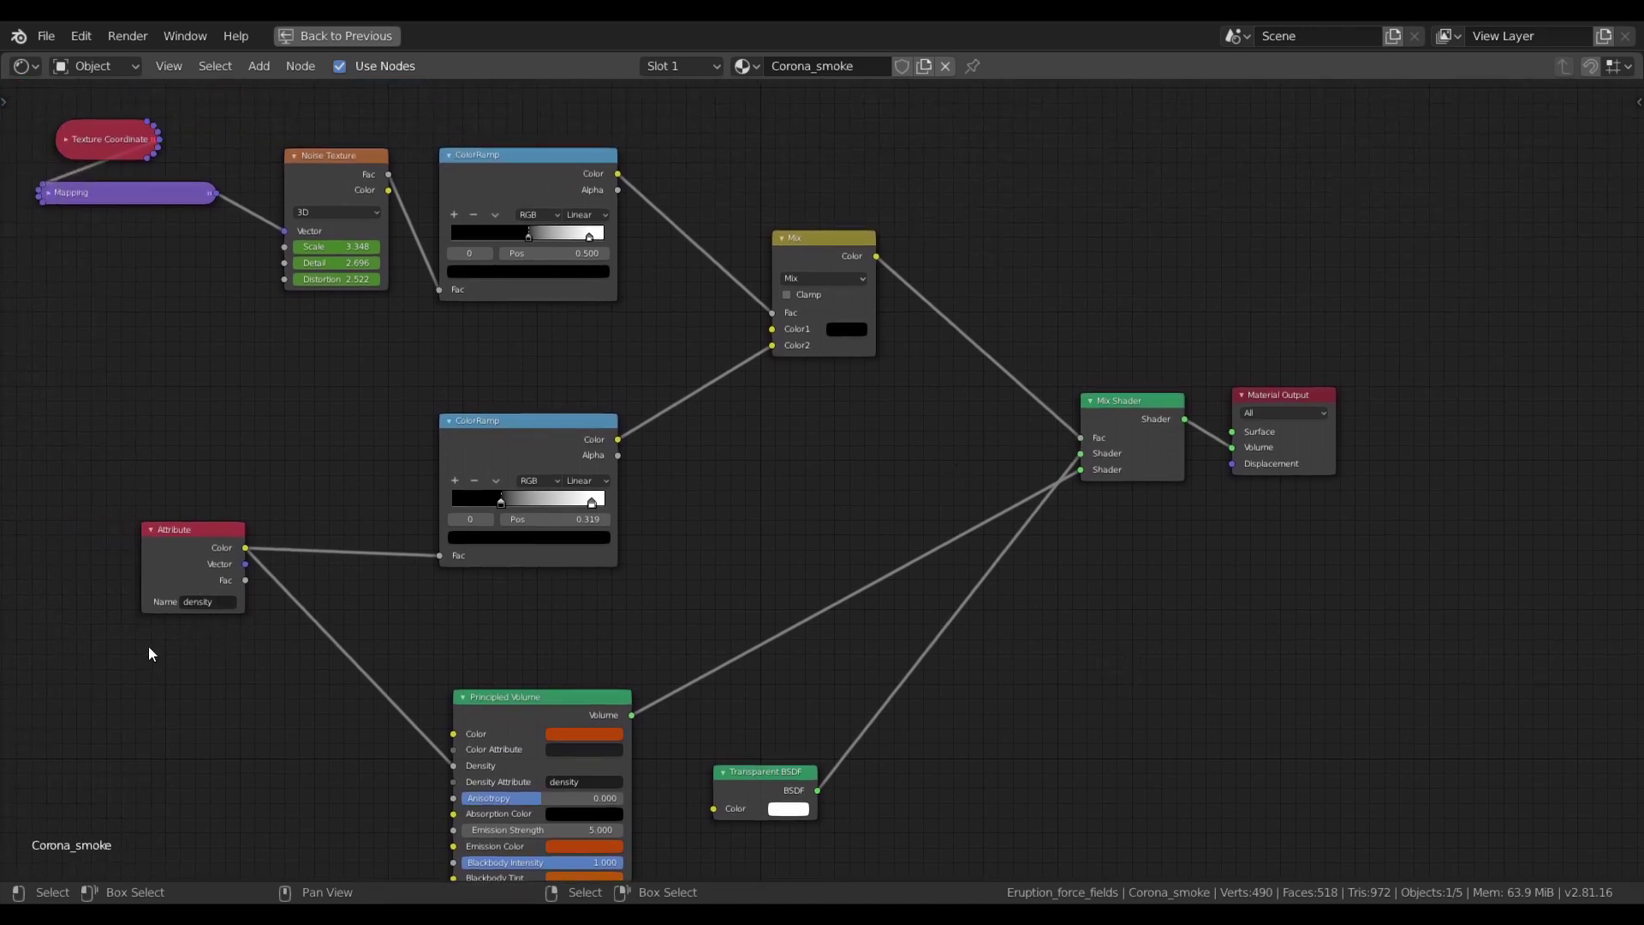
pyautogui.scroll(2, 216, 681)
pyautogui.moveTo(192, 676); pyautogui.dragTo(545, 638, button='middle')
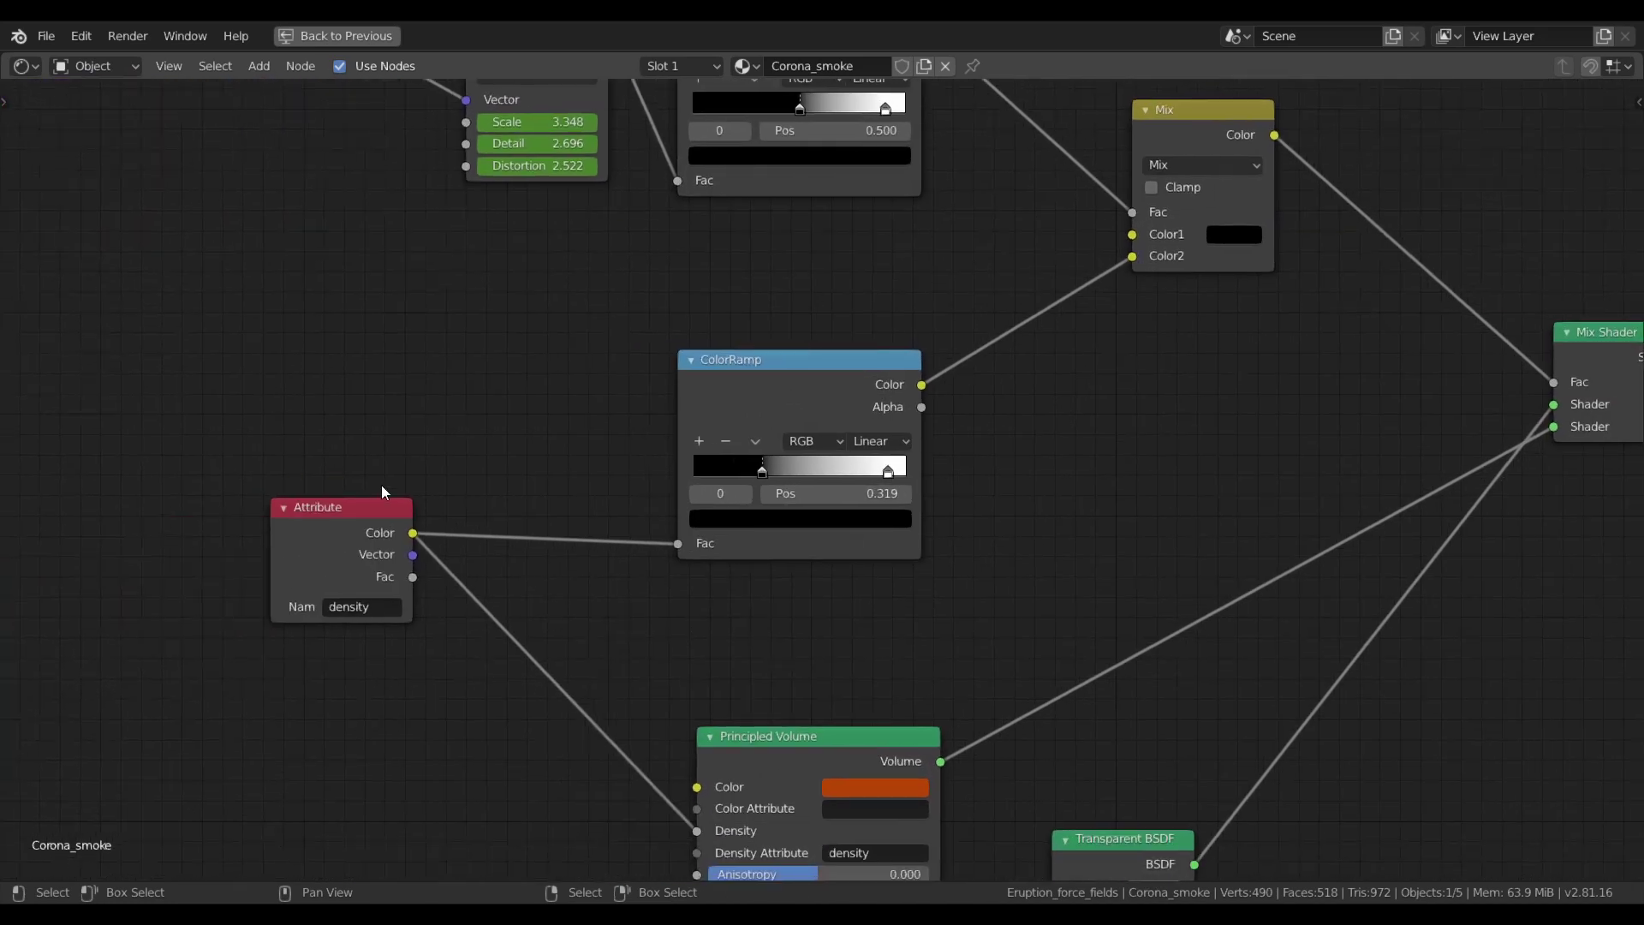
pyautogui.scroll(-1, 850, 607)
pyautogui.moveTo(850, 606); pyautogui.dragTo(734, 697, button='middle')
pyautogui.scroll(2, 795, 564)
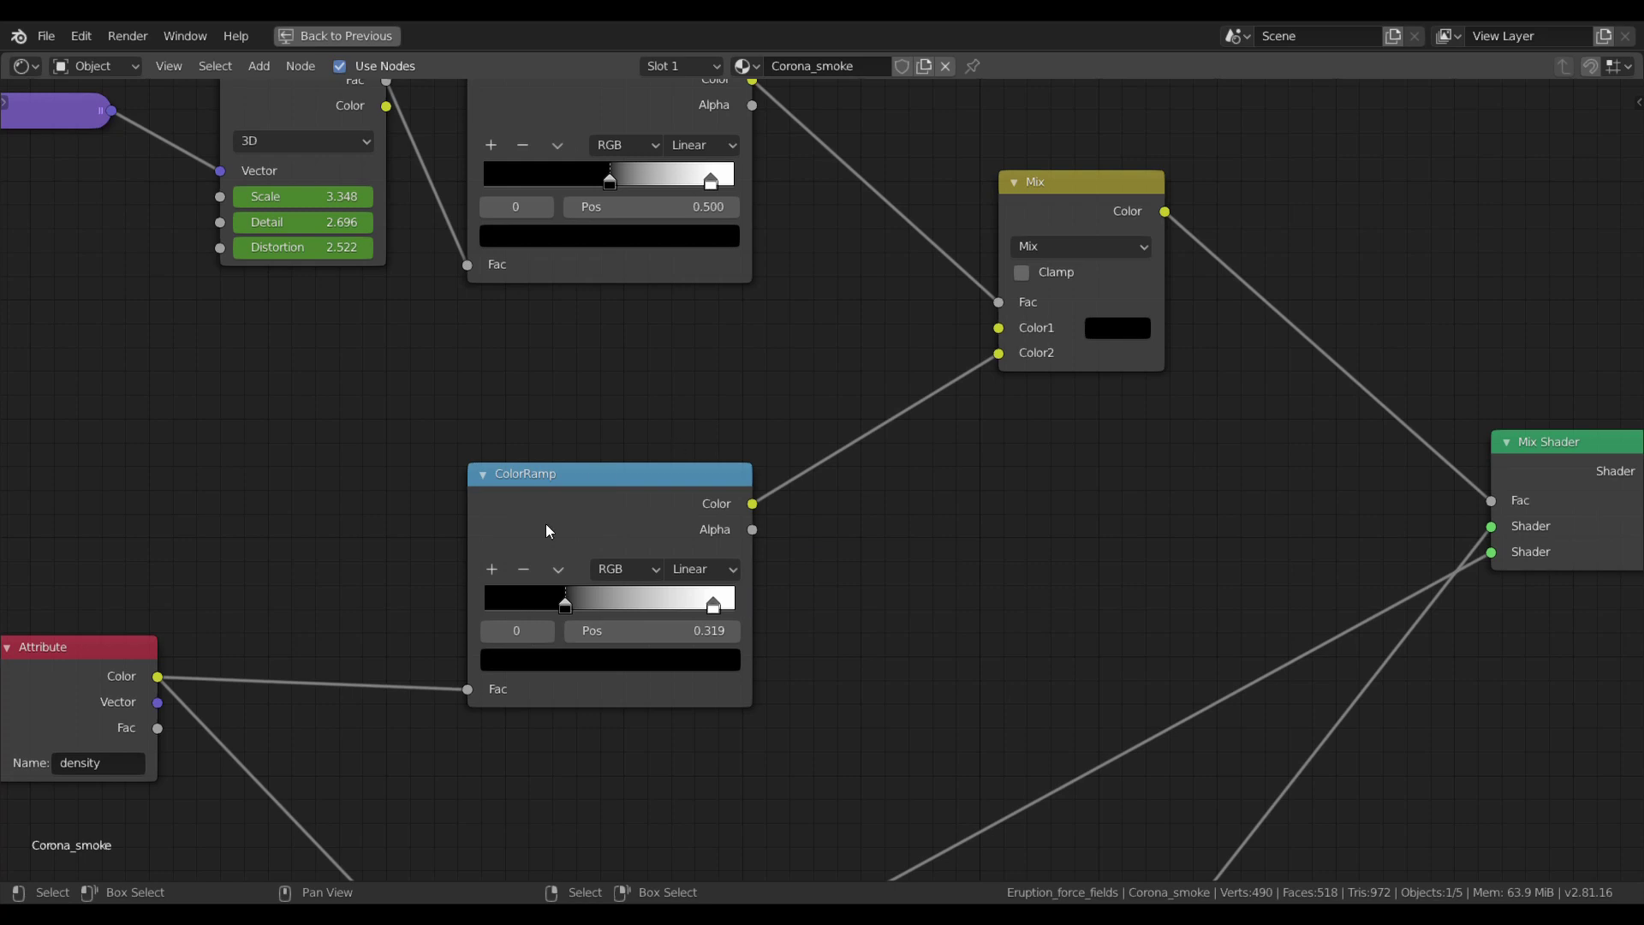
pyautogui.moveTo(668, 325); pyautogui.dragTo(922, 644, button='middle')
pyautogui.scroll(-1, 921, 644)
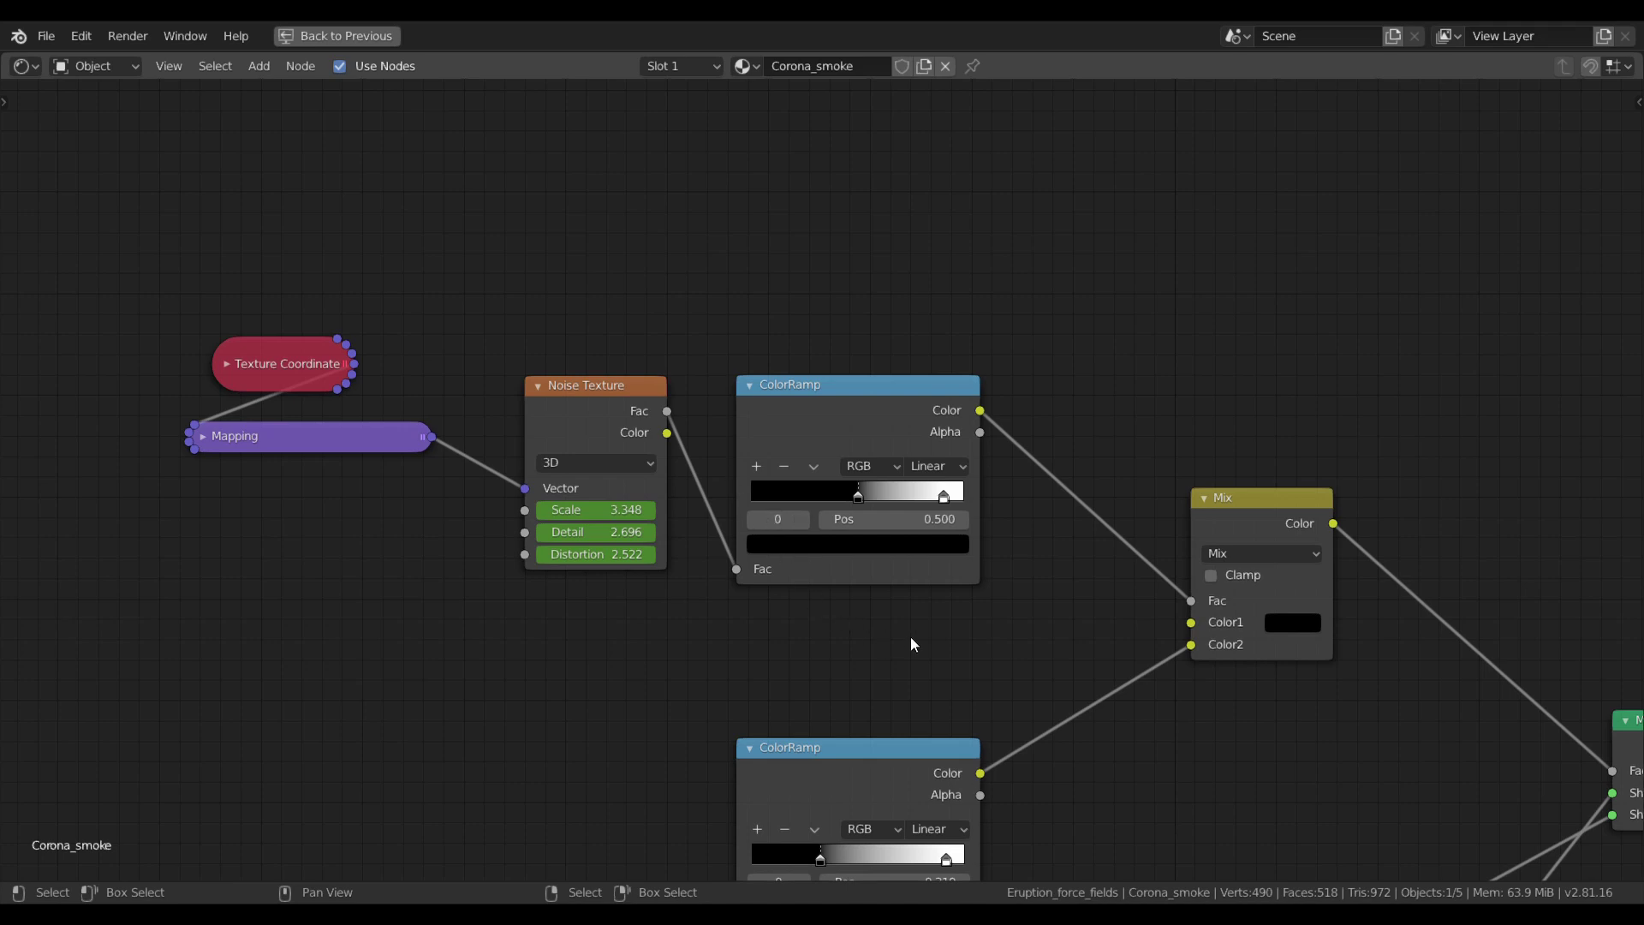
pyautogui.hotkey('ctrl', 'space')
# Step: Return the viewport to Rendered shading and select the Halo_smoke domain inside its expanded collection
pyautogui.click(1277, 93)
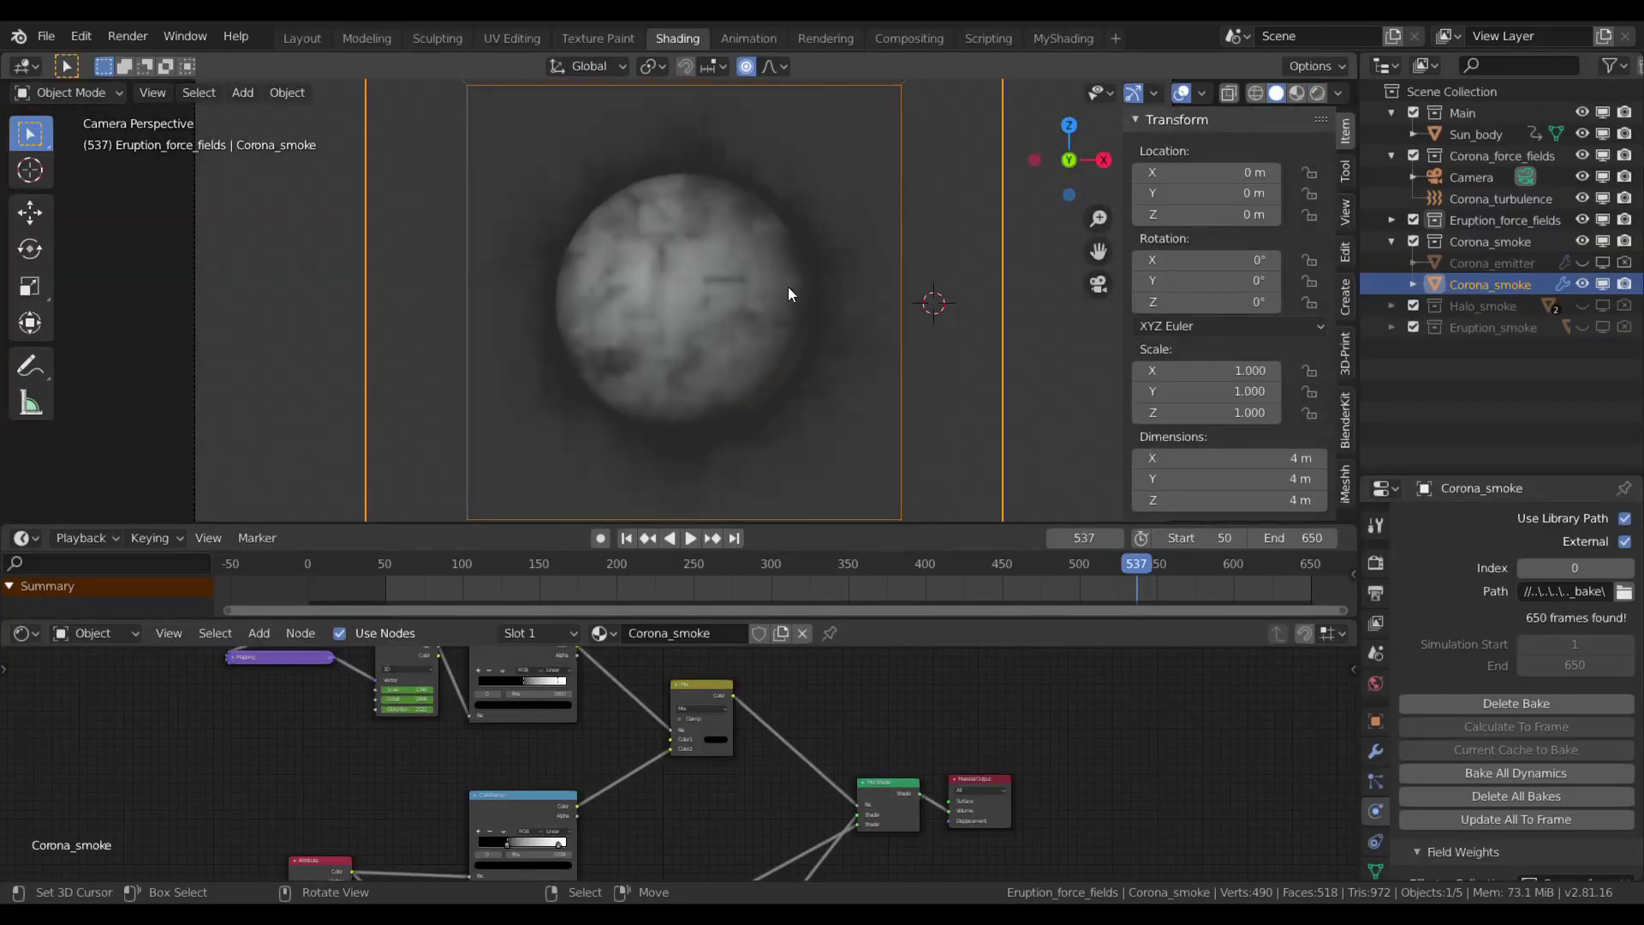
pyautogui.click(1320, 91)
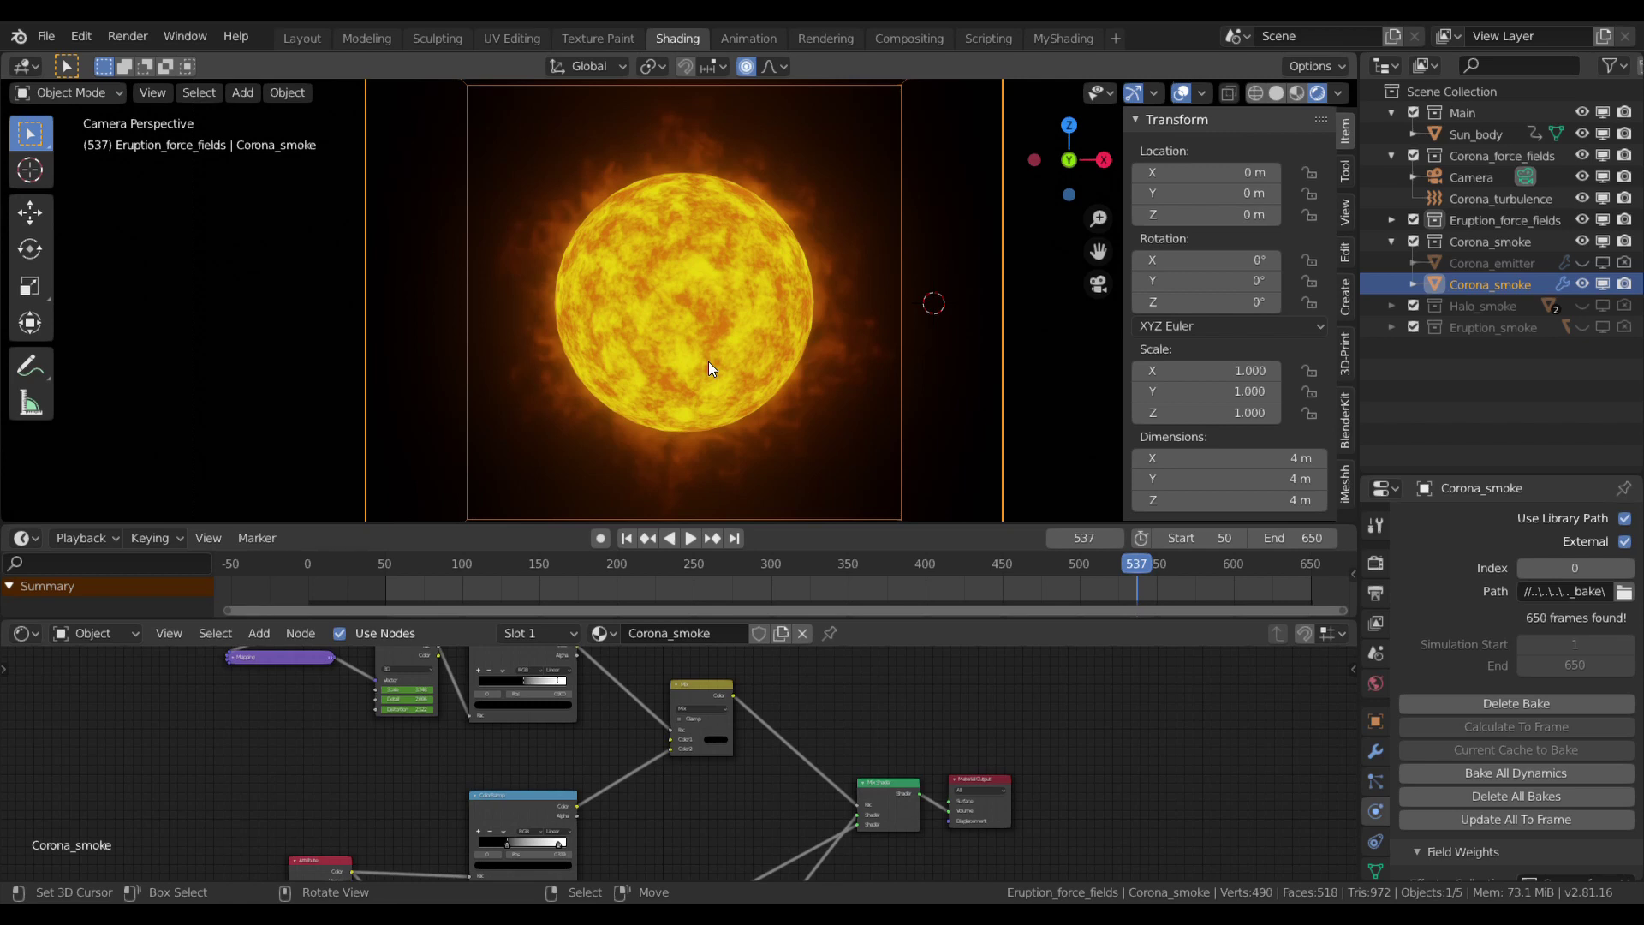
pyautogui.click(1394, 306)
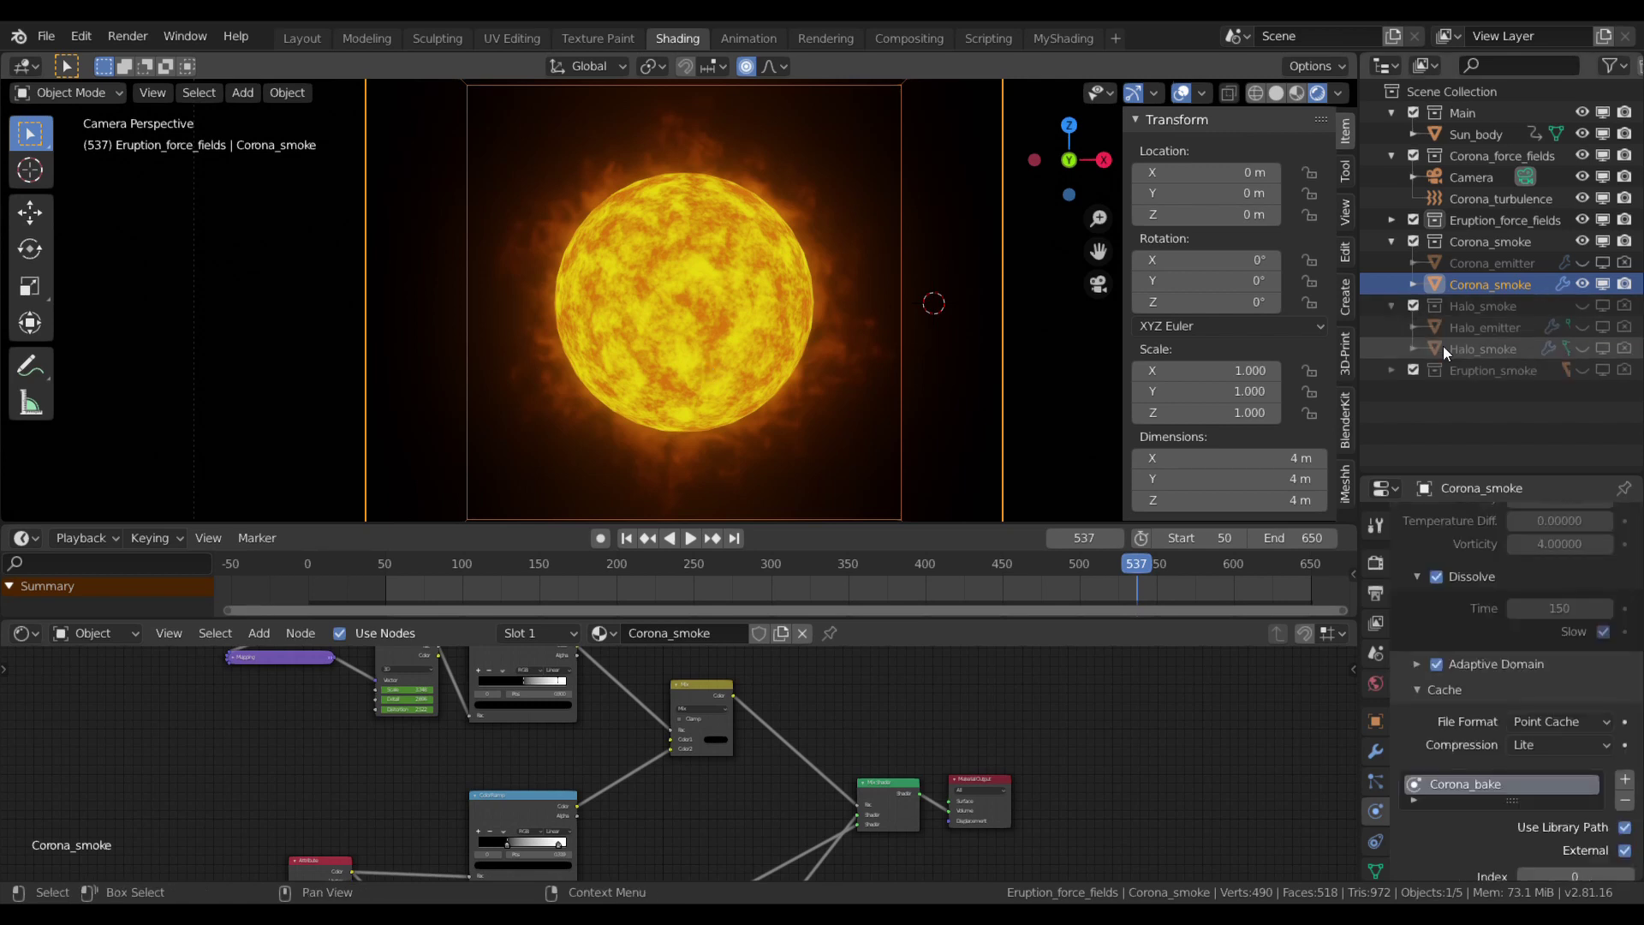
pyautogui.click(1478, 351)
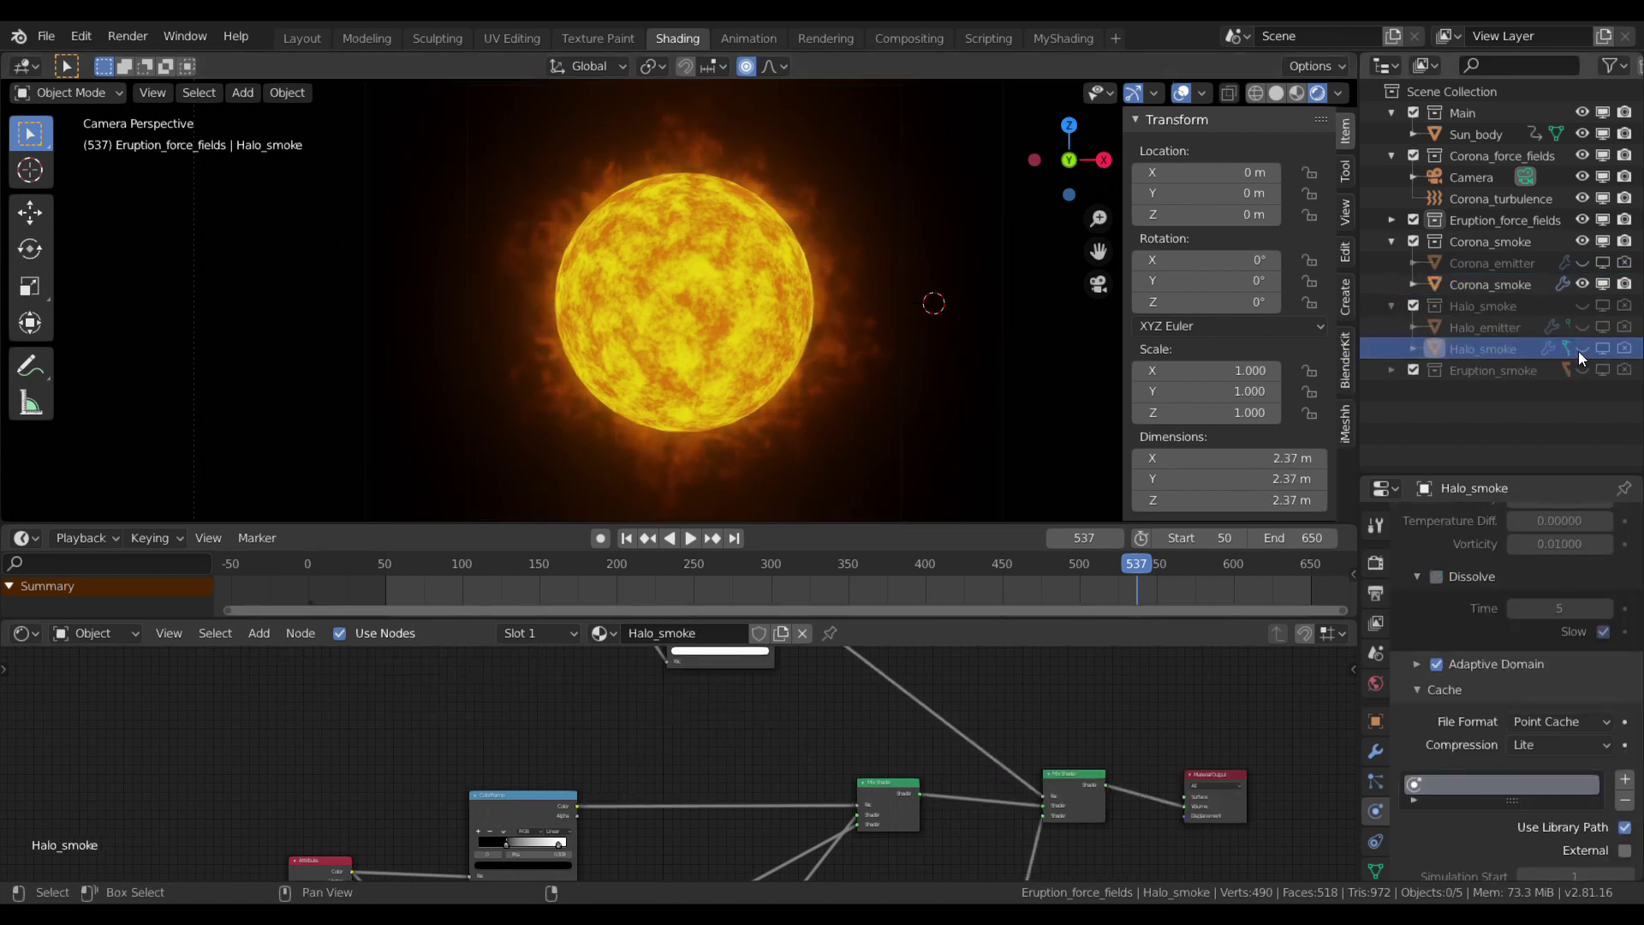
# Step: Enable Halo_smoke for viewport and render, then review its field weights: Gravity and All at 0.000
pyautogui.click(1602, 348)
pyautogui.click(1625, 348)
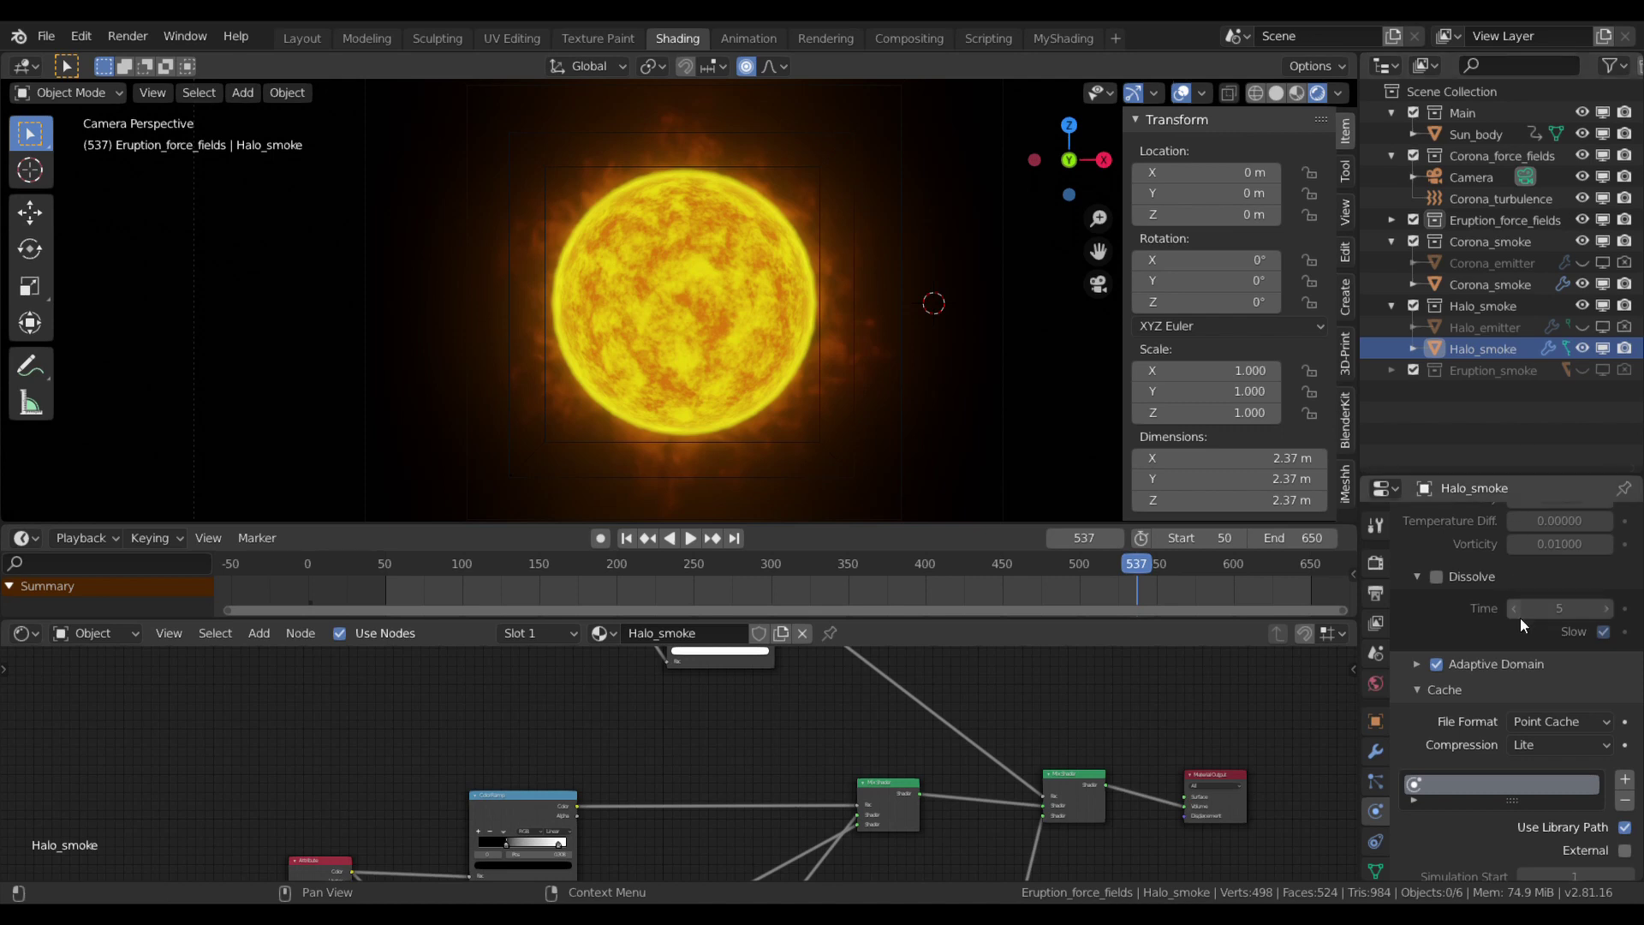
pyautogui.scroll(-6, 1513, 735)
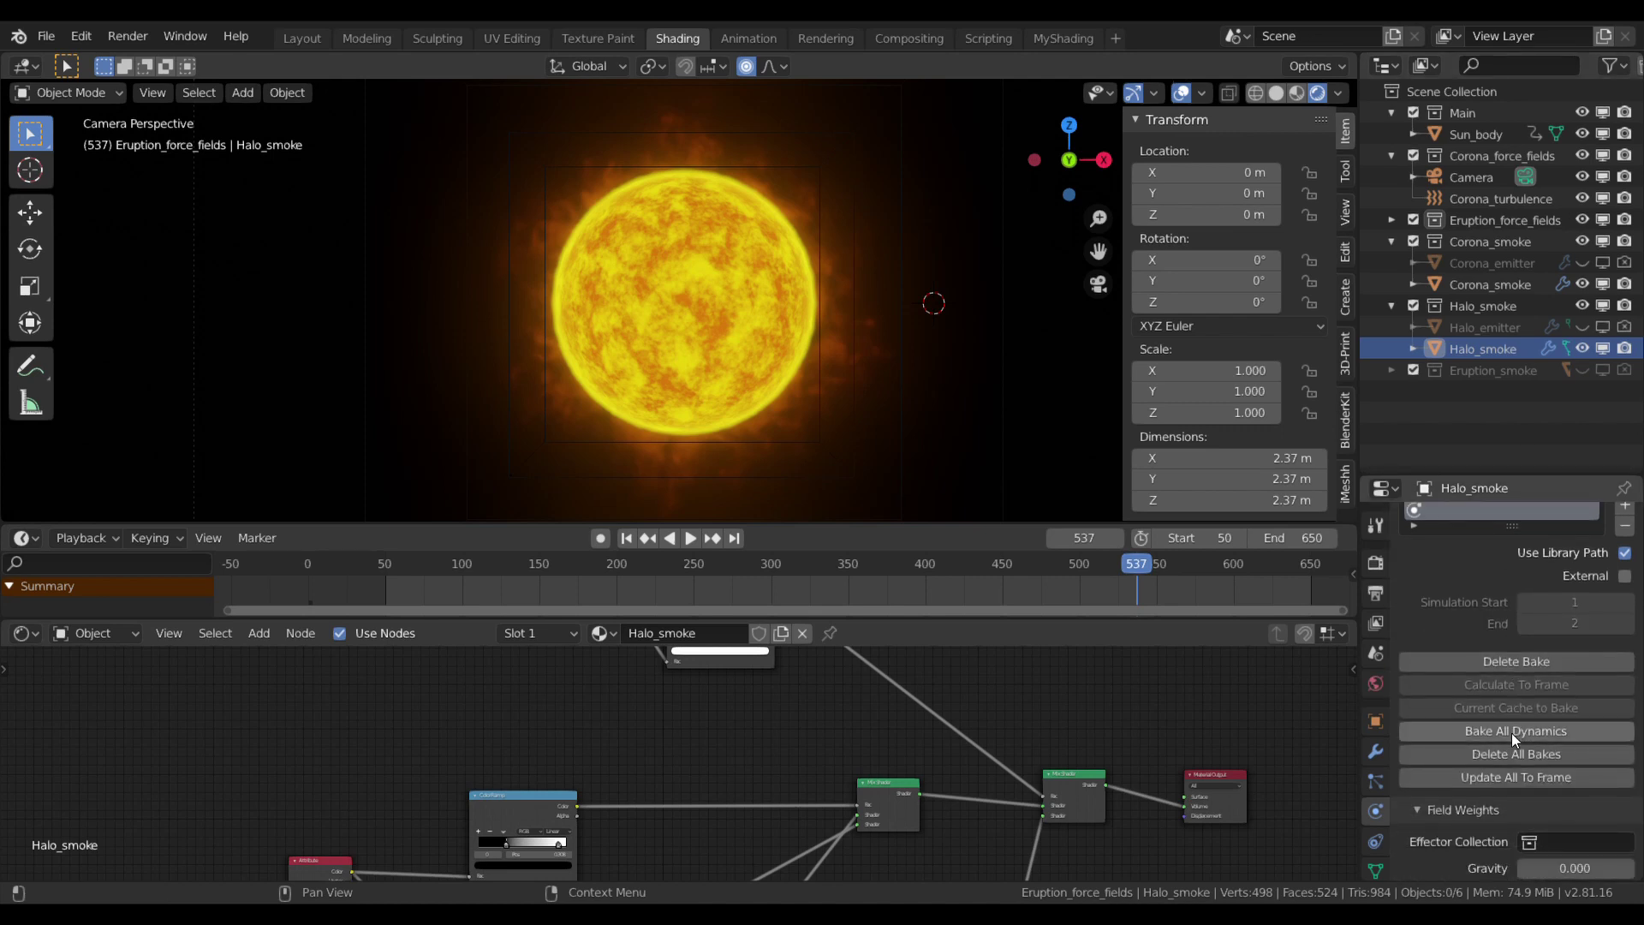
pyautogui.scroll(6, 1512, 734)
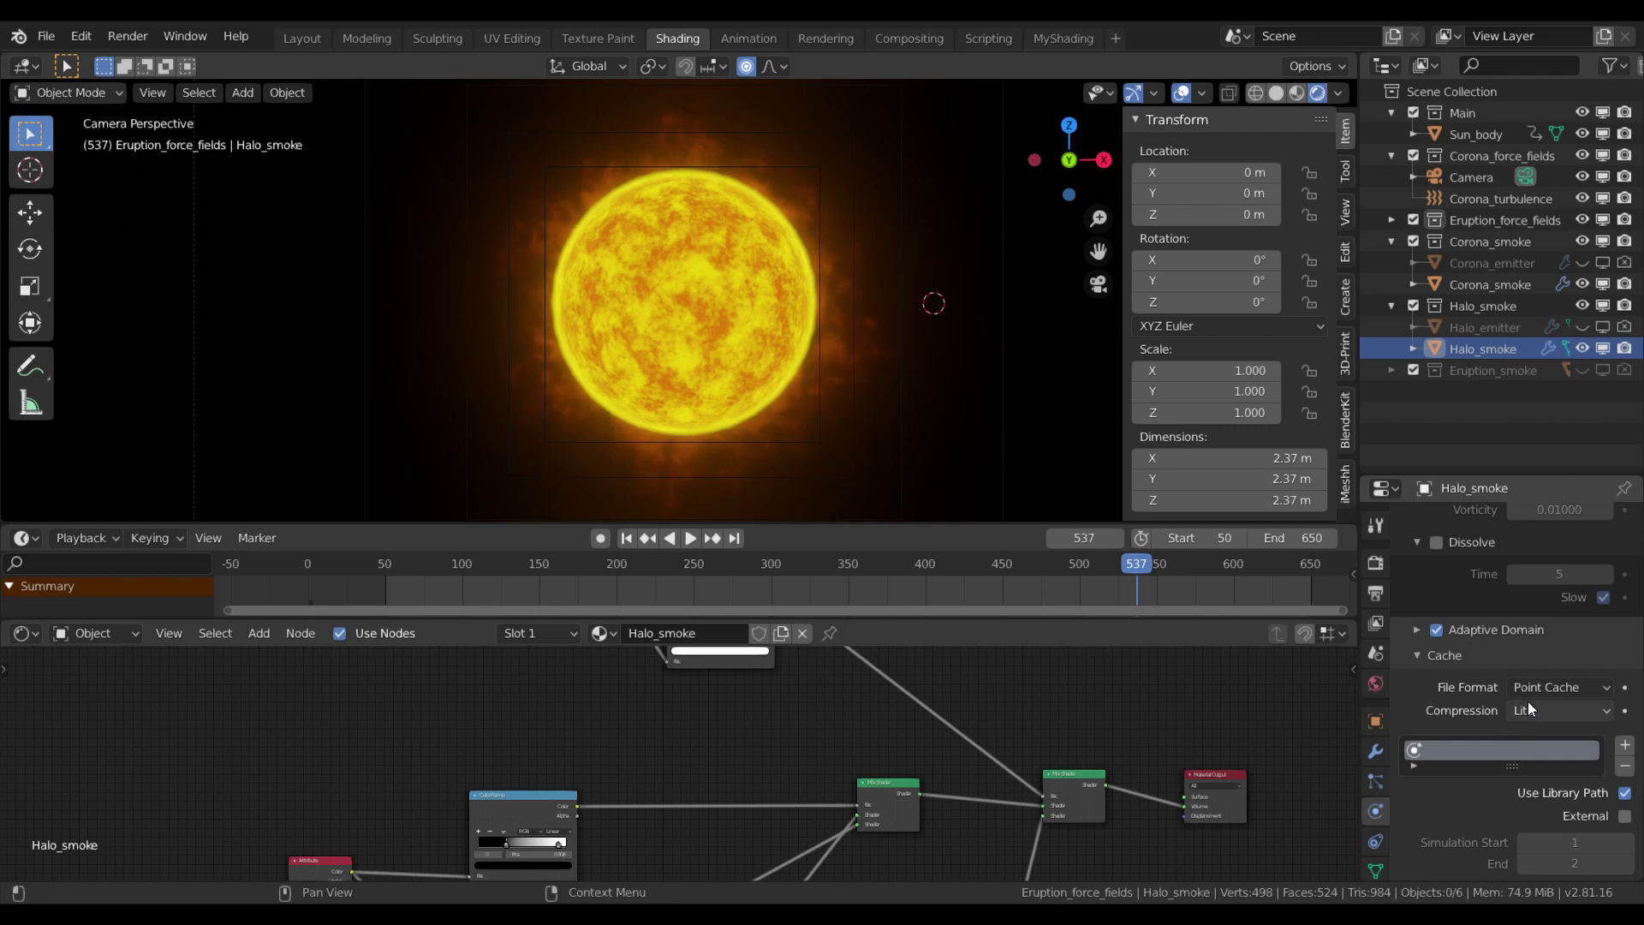
pyautogui.scroll(10, 1520, 661)
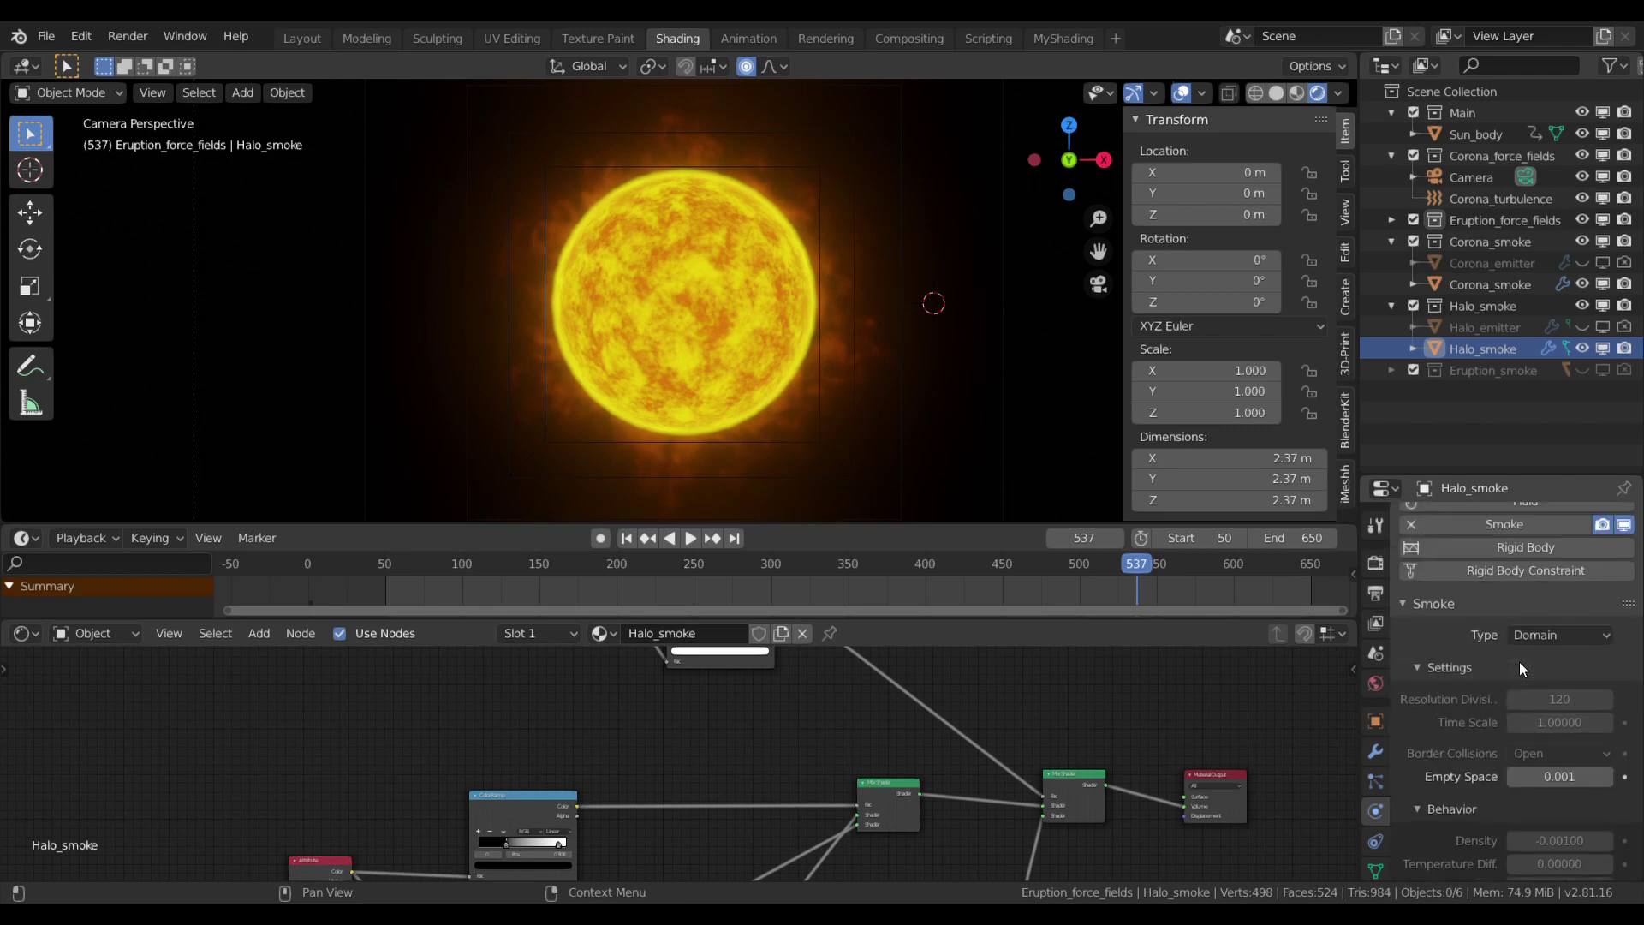
pyautogui.scroll(-5, 1519, 661)
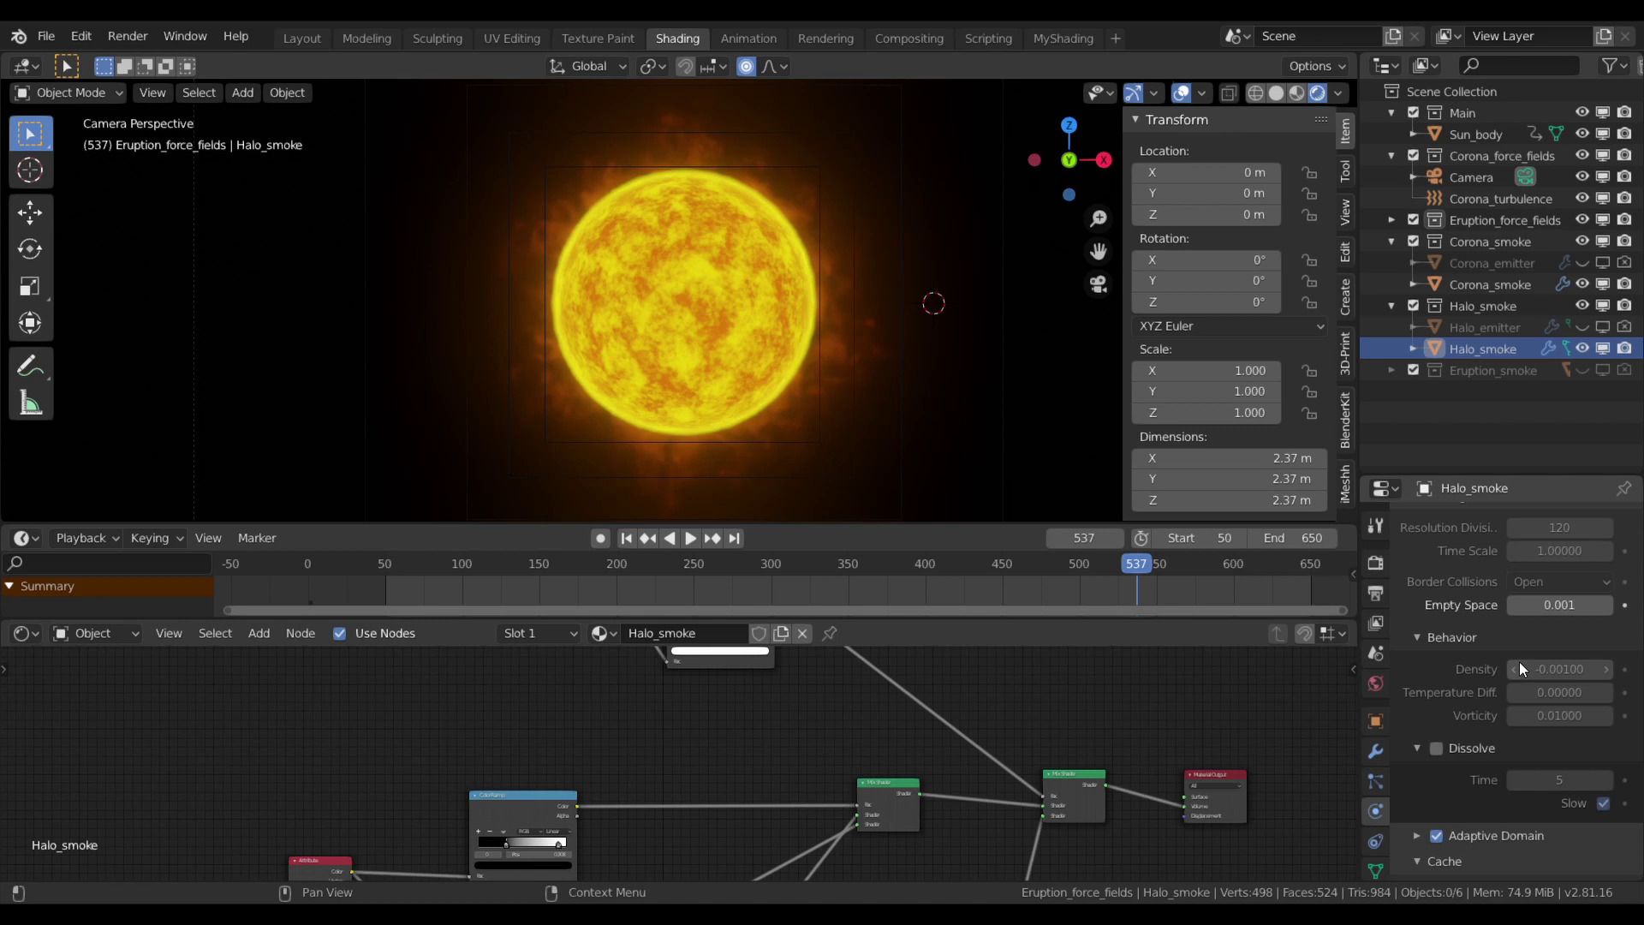
pyautogui.scroll(-8, 1519, 661)
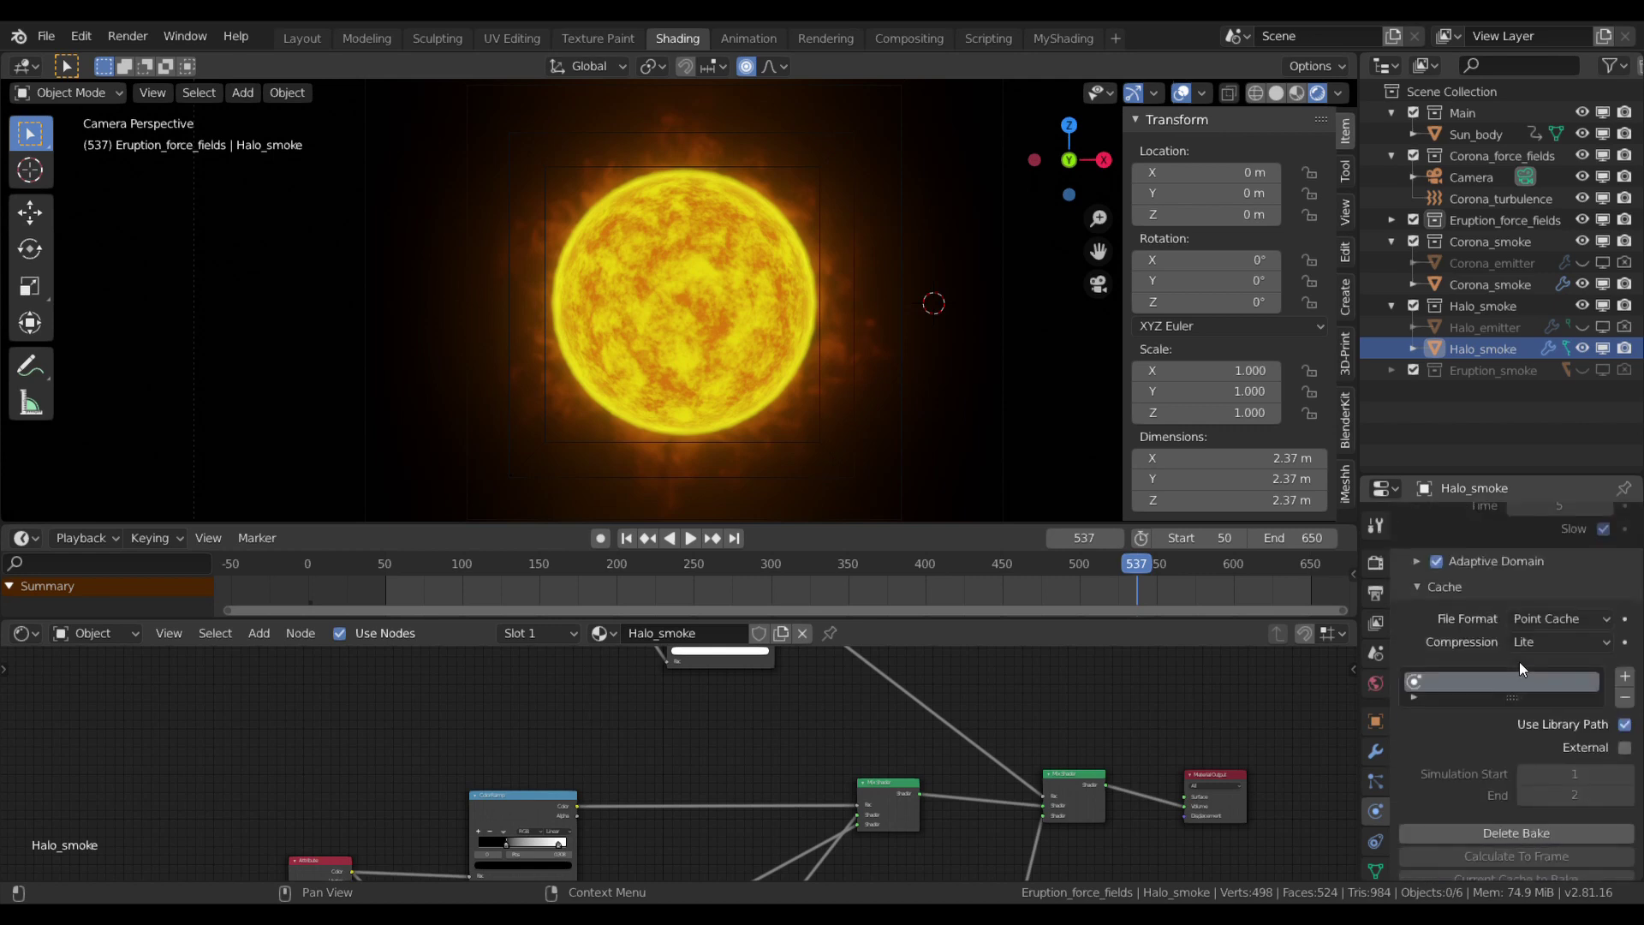
pyautogui.scroll(-10, 1452, 579)
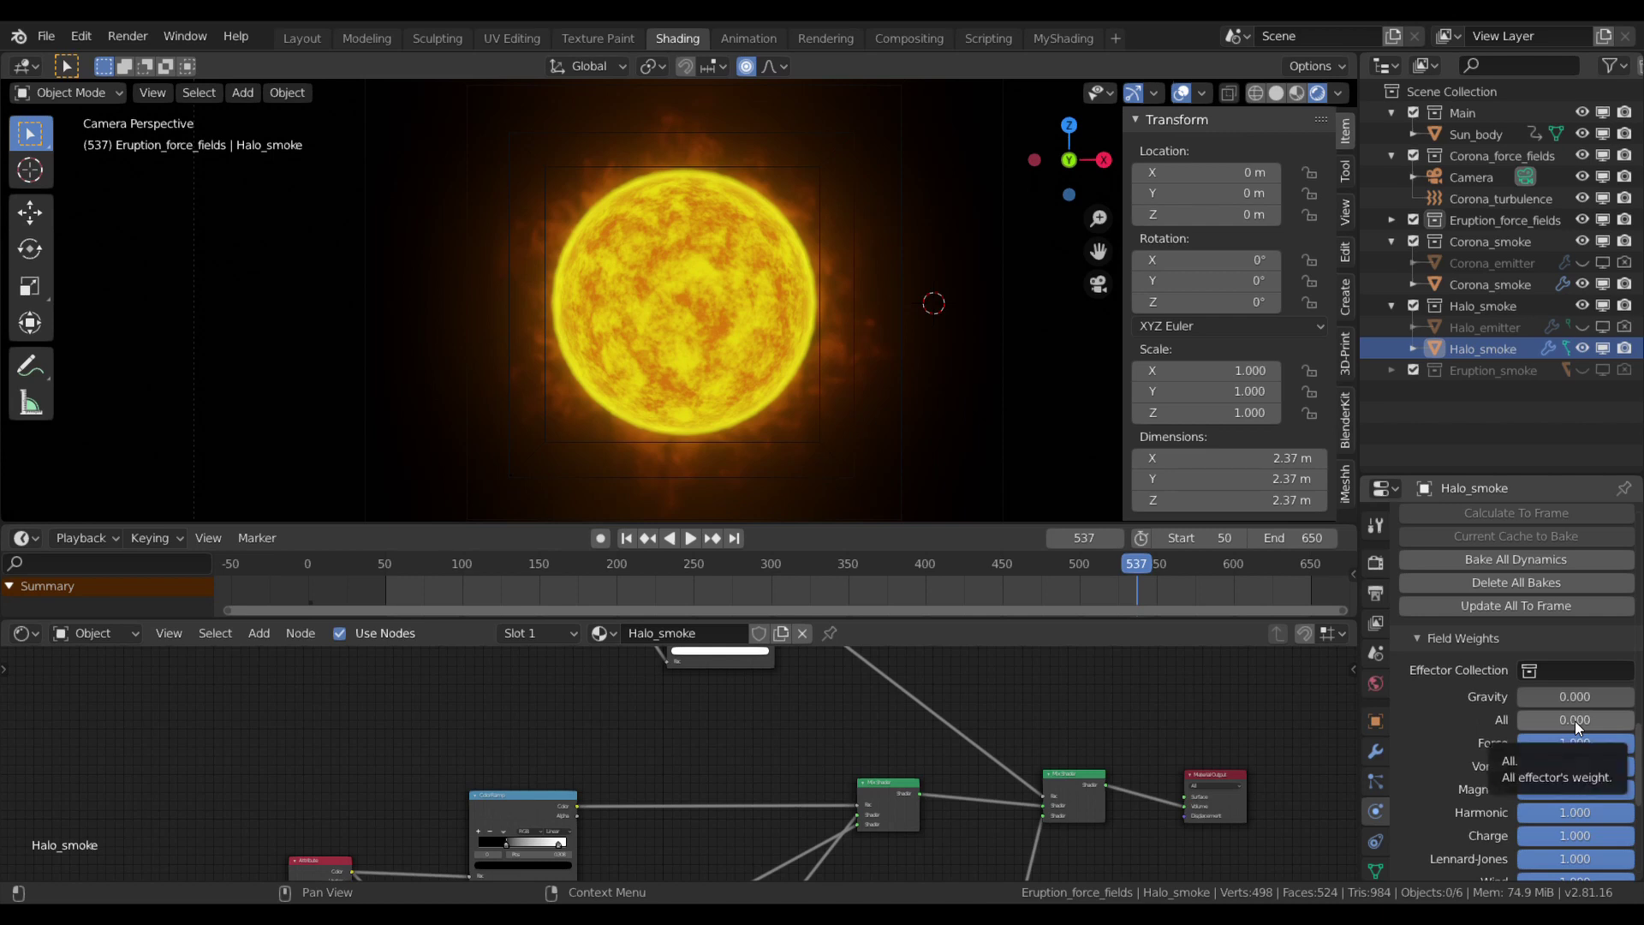
pyautogui.scroll(-9, 1575, 721)
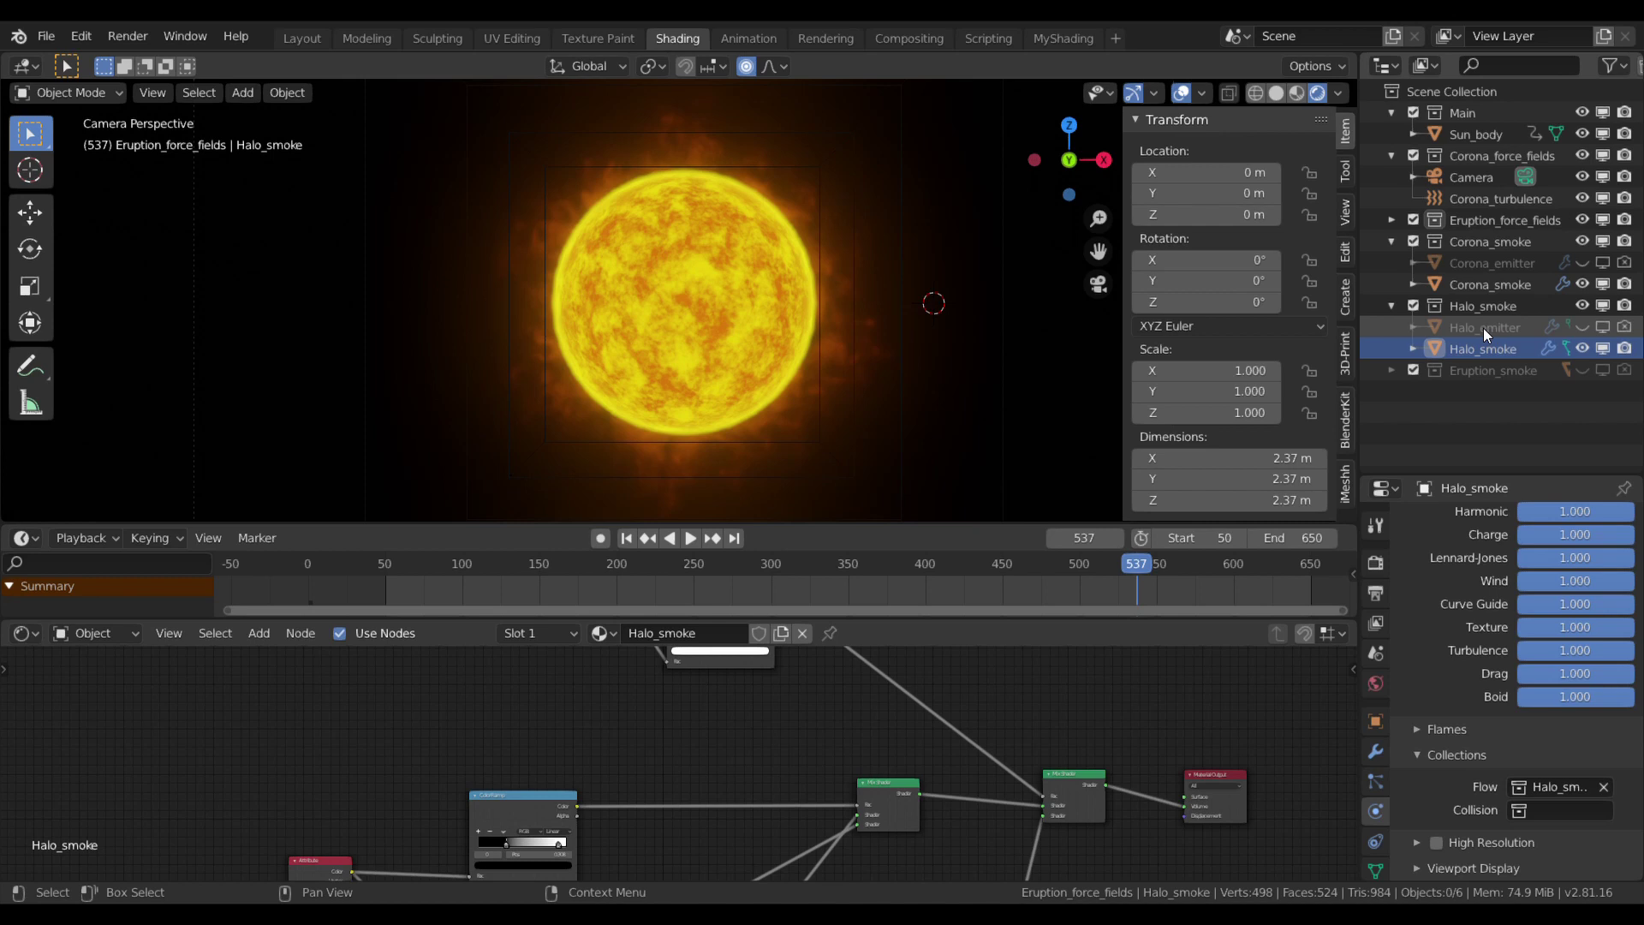
pyautogui.scroll(10, 1593, 638)
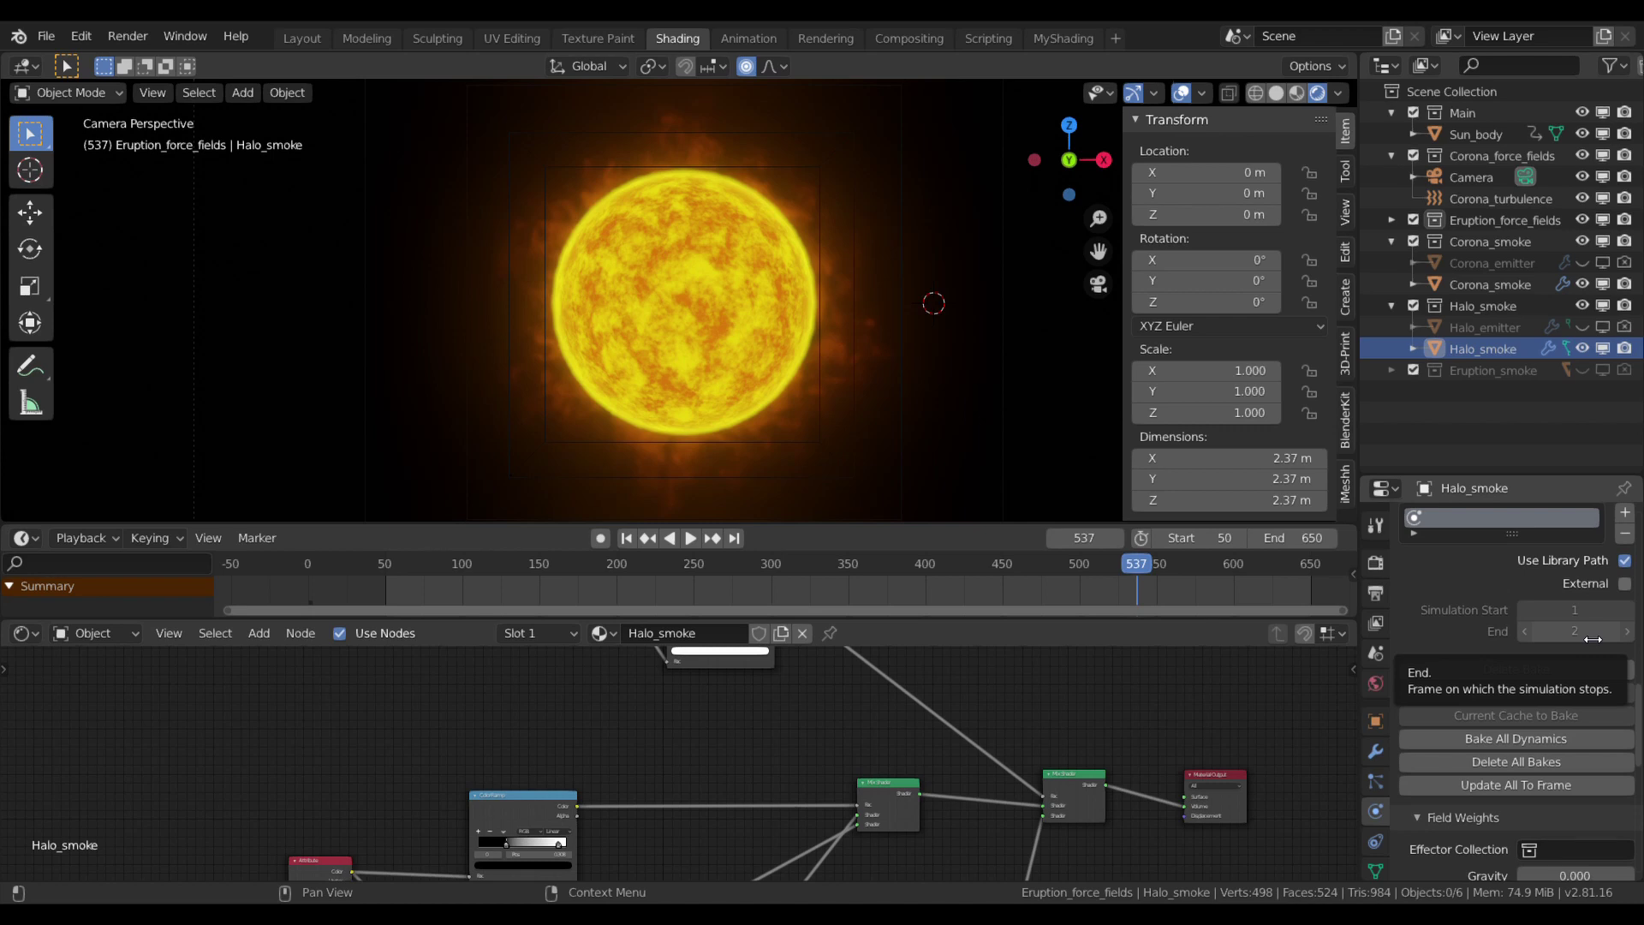
pyautogui.hotkey('ctrl', 'space')
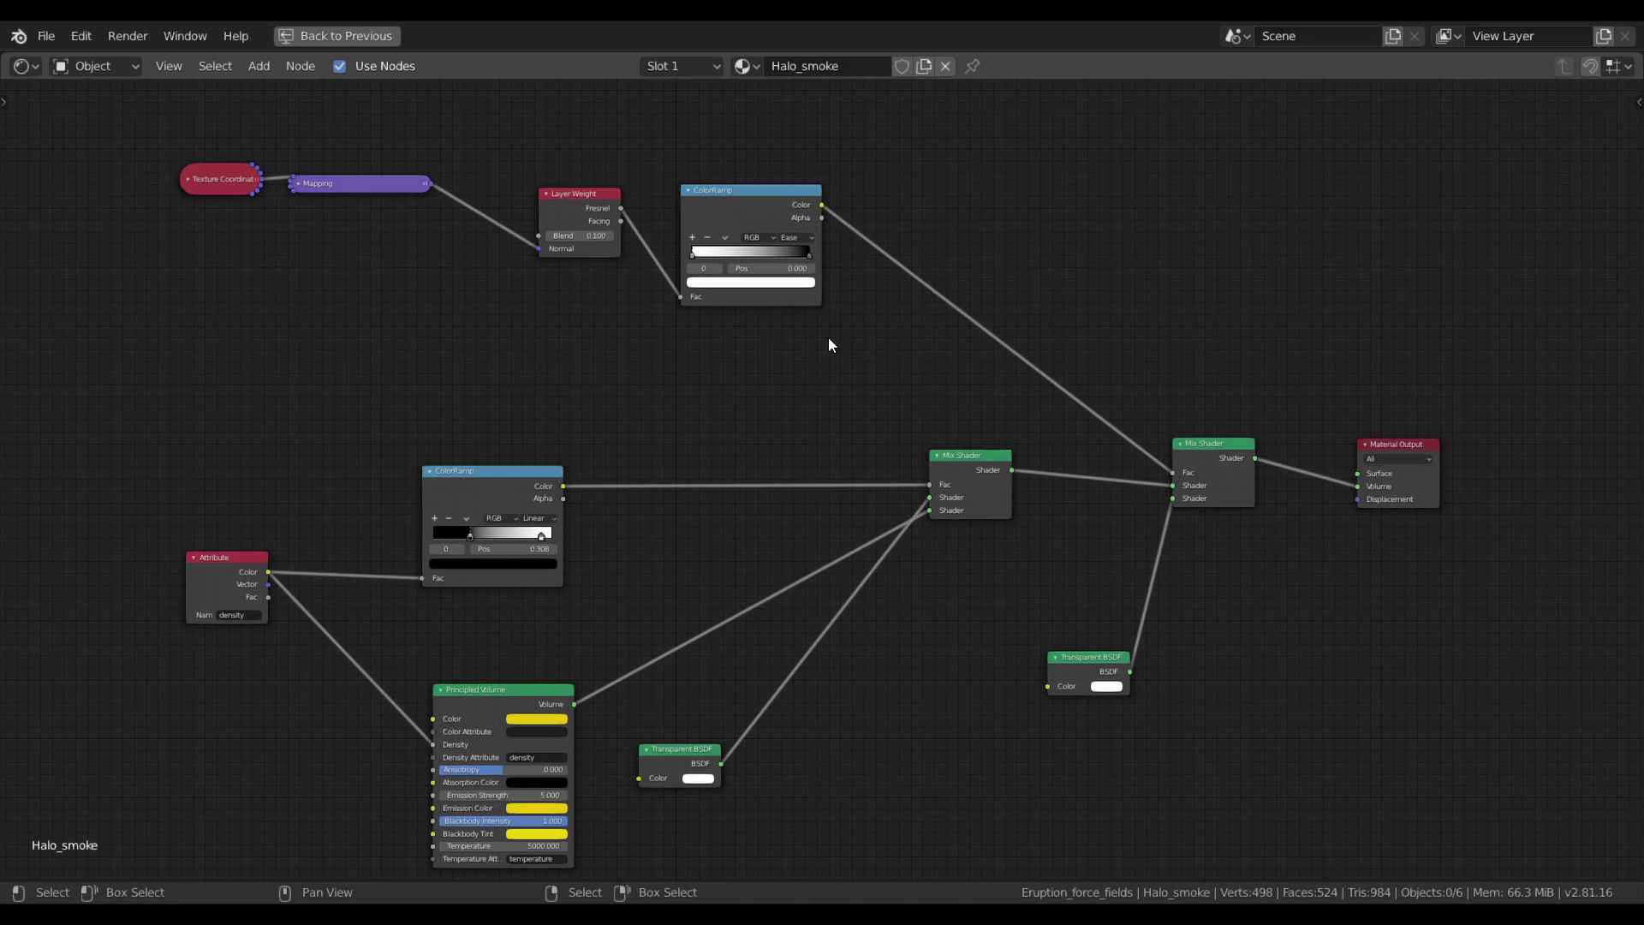
pyautogui.scroll(2, 572, 244)
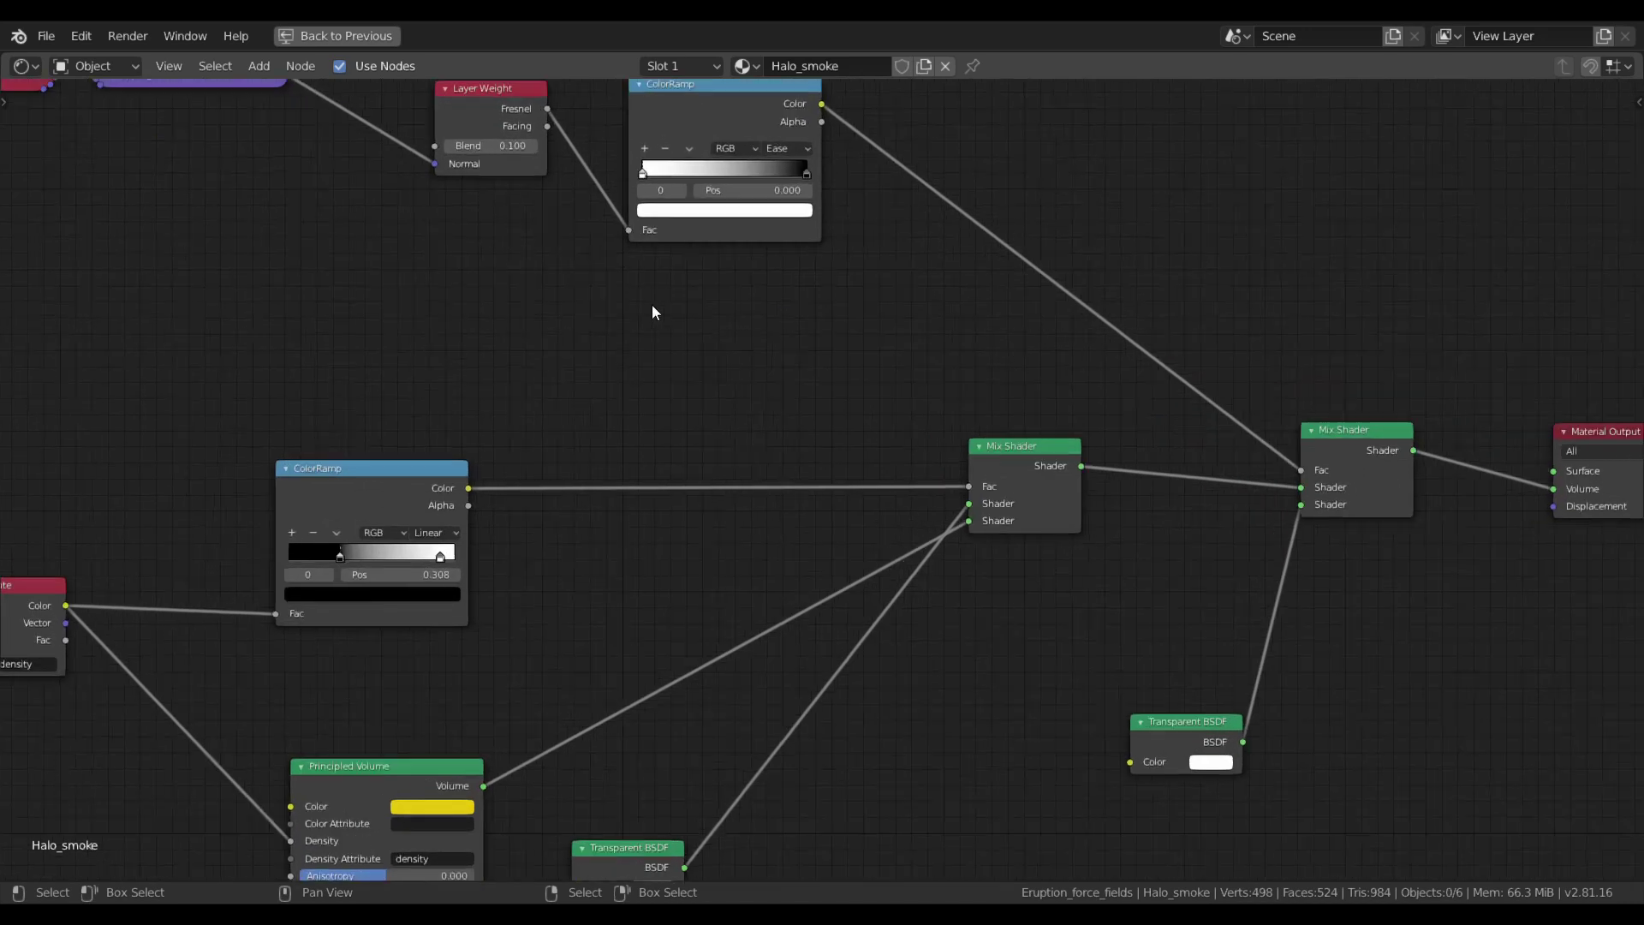
pyautogui.moveTo(512, 285); pyautogui.dragTo(480, 671, button='middle')
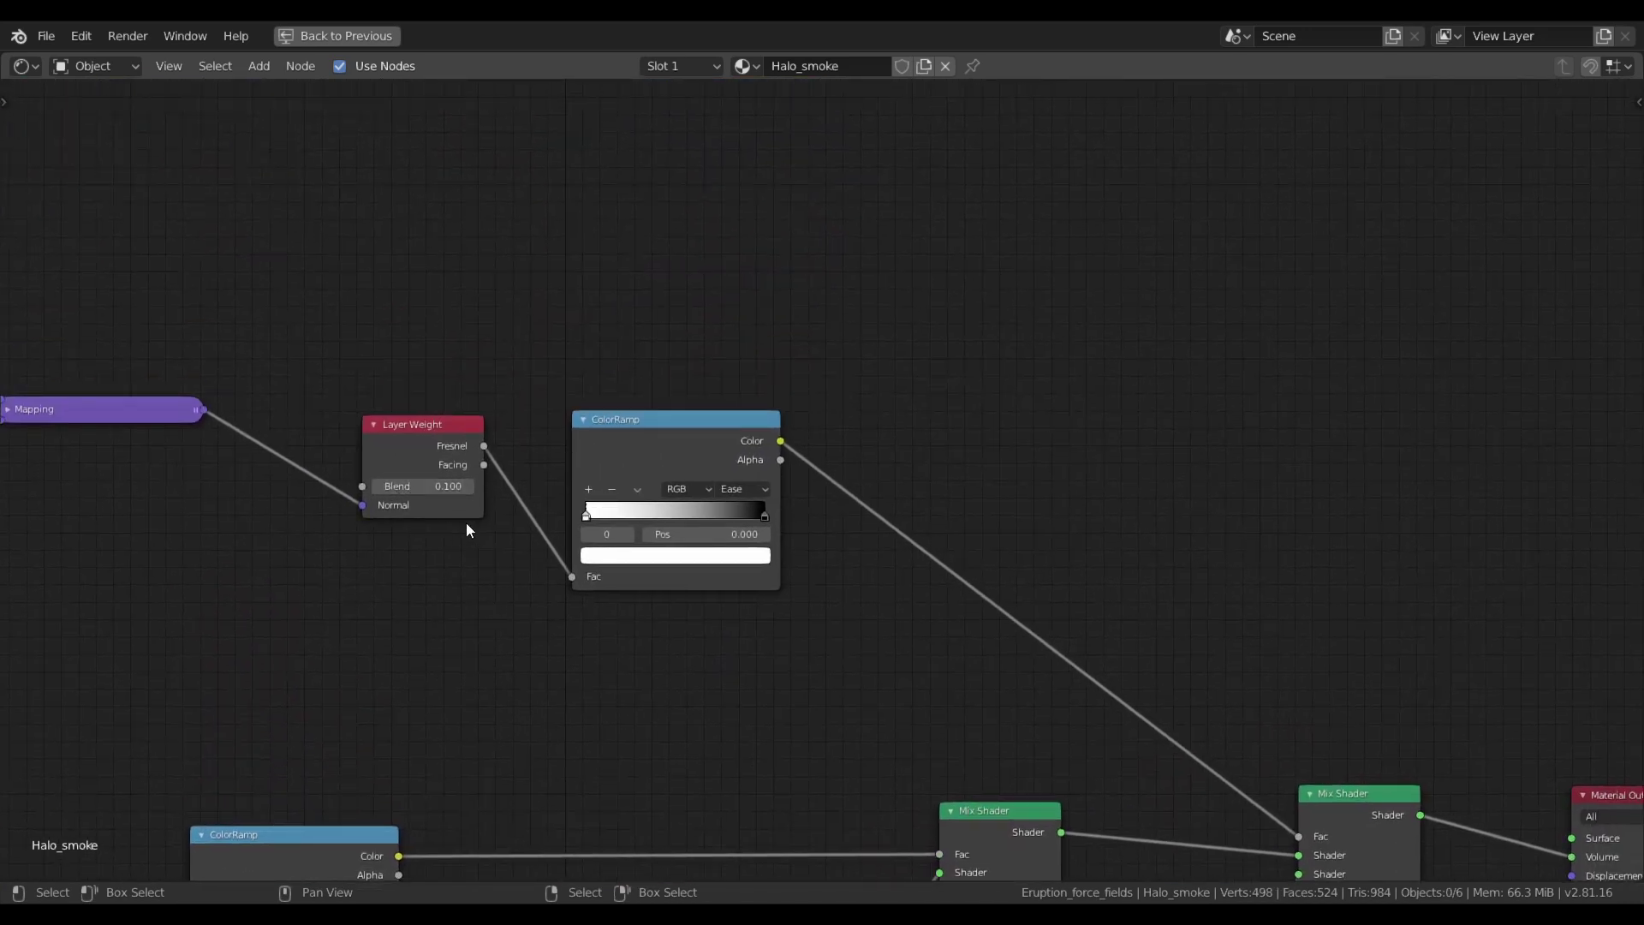
pyautogui.scroll(-1, 772, 644)
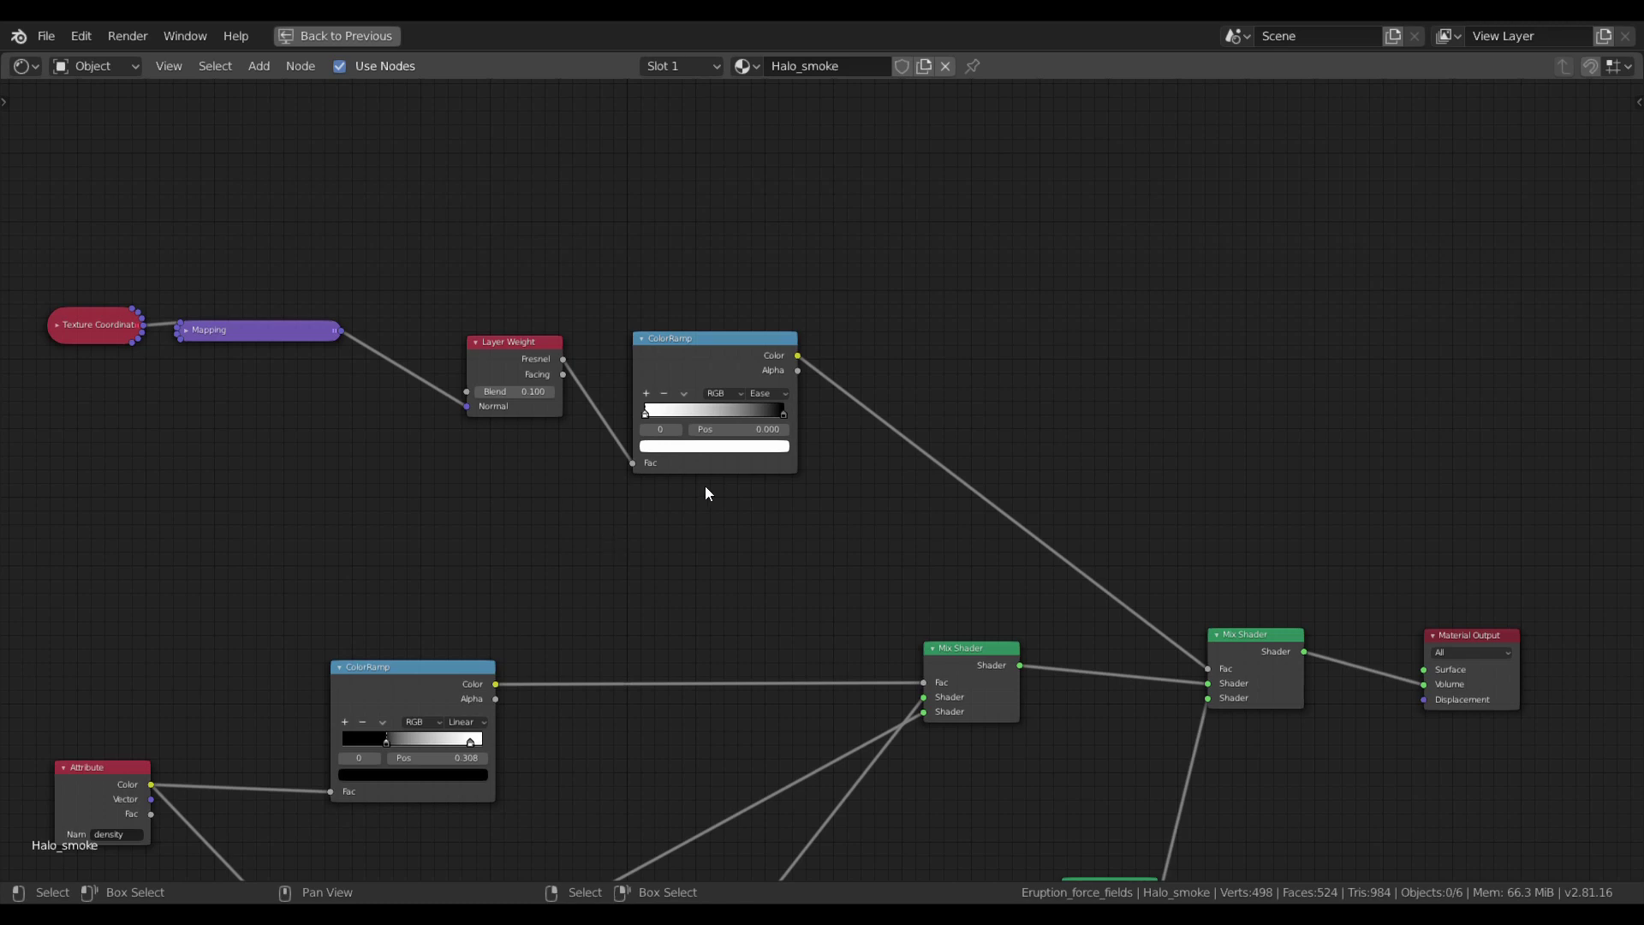
pyautogui.hotkey('ctrl', 'space')
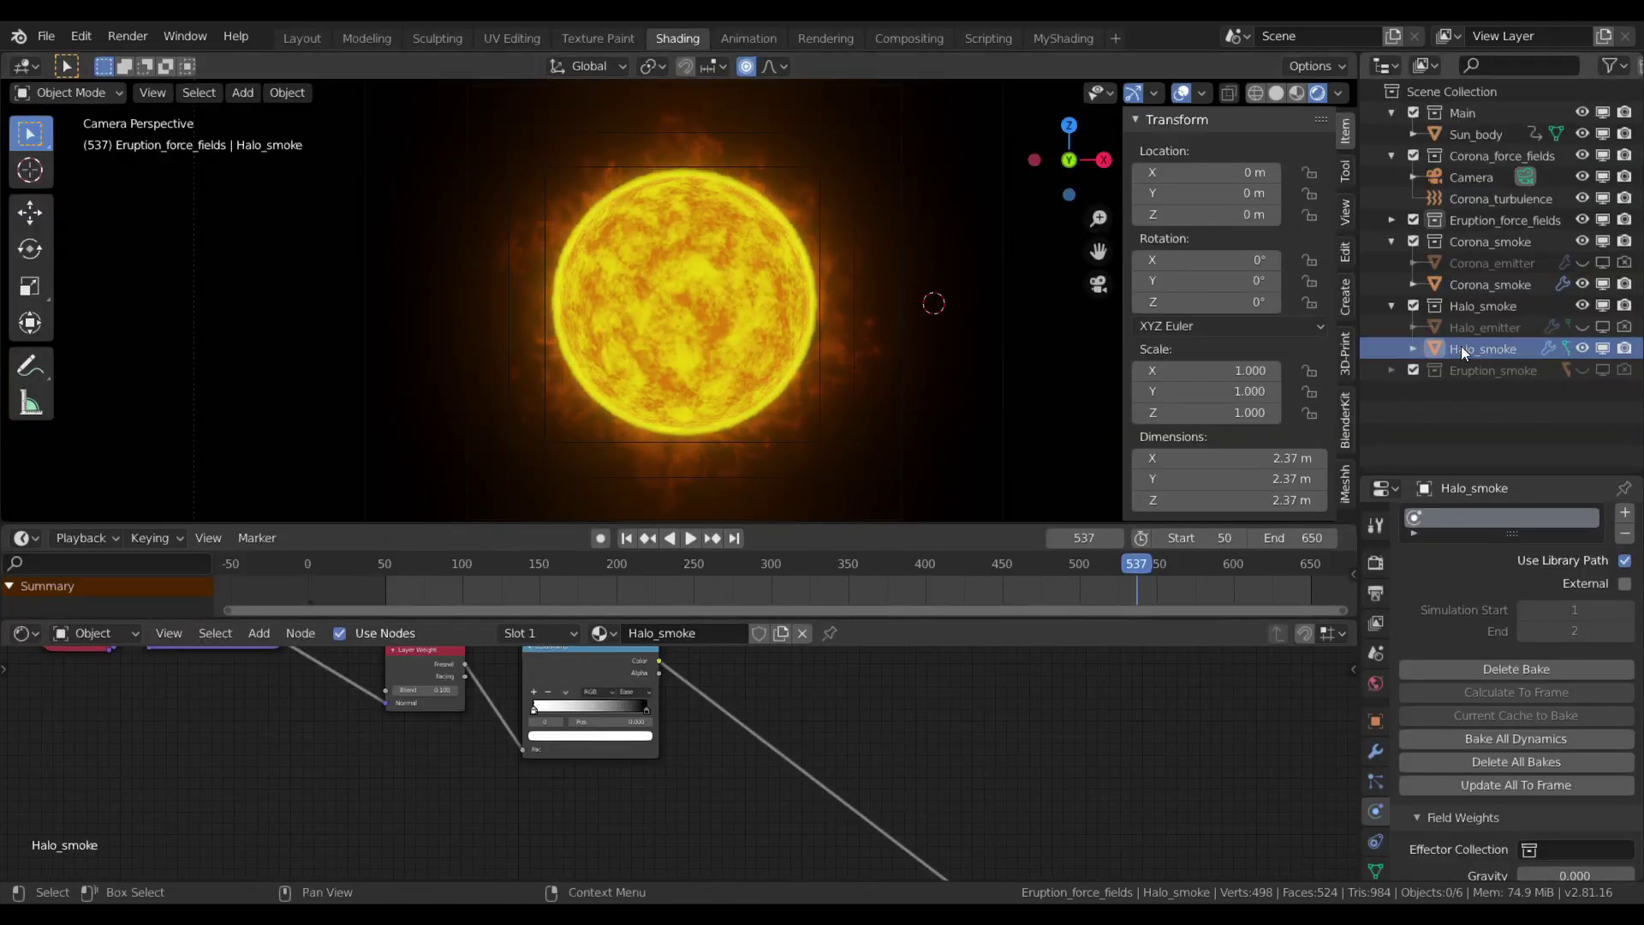
# Step: Hide Corona_smoke and Halo_smoke in the Outliner, keeping Eruption_smoke visible, and go to frame 102
pyautogui.click(1391, 306)
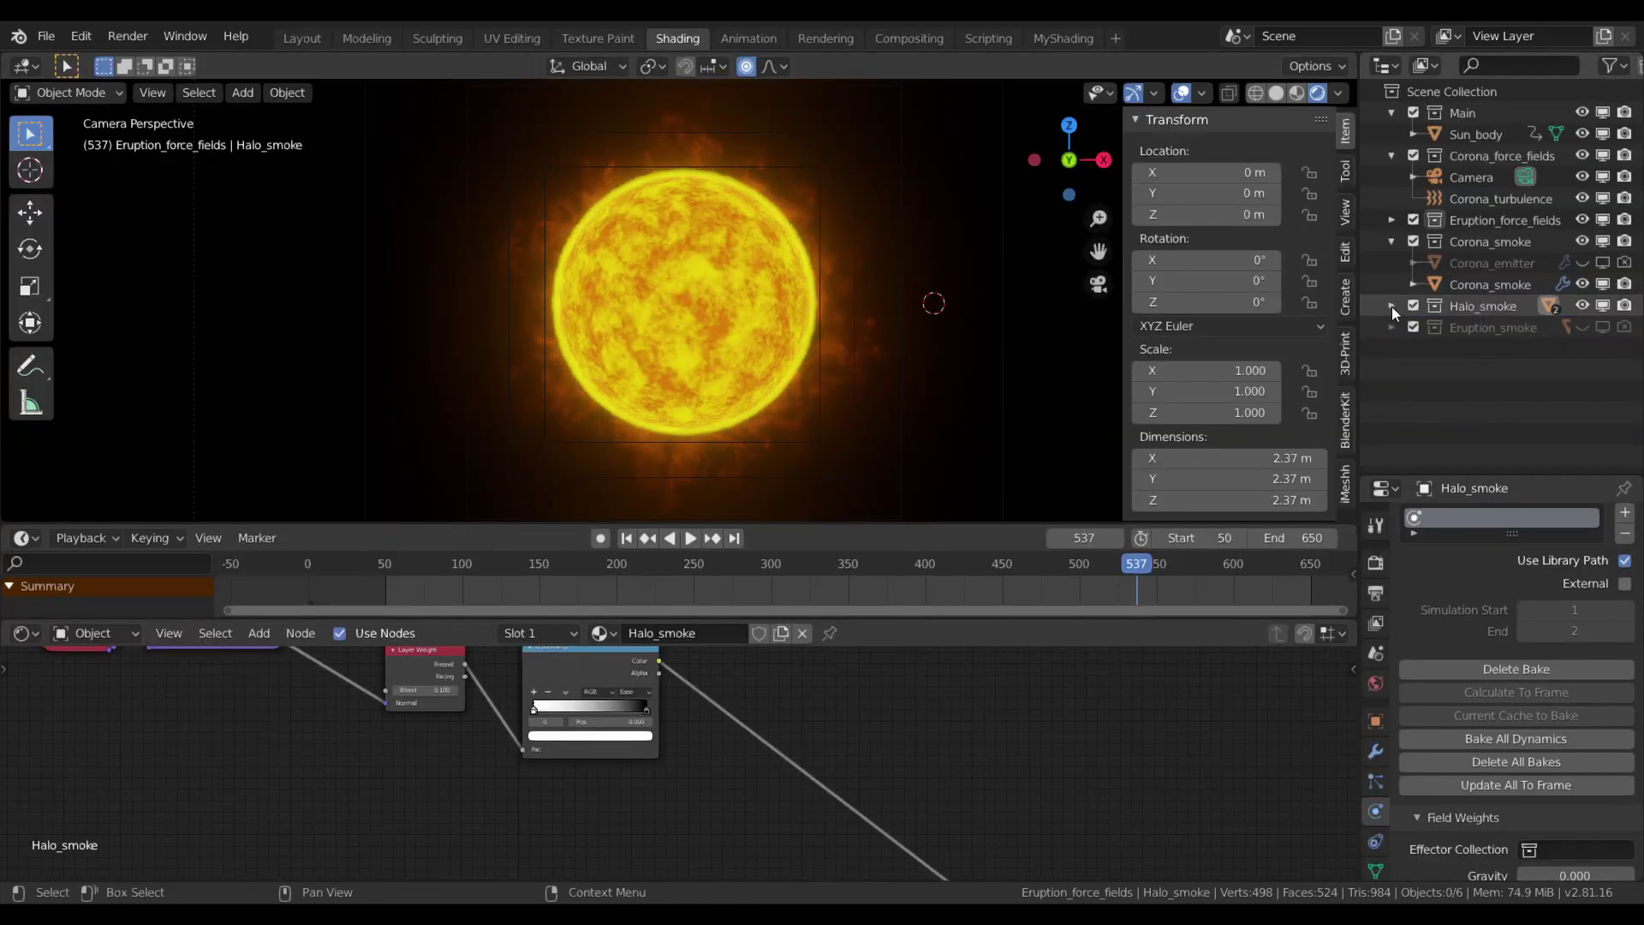
pyautogui.click(1392, 242)
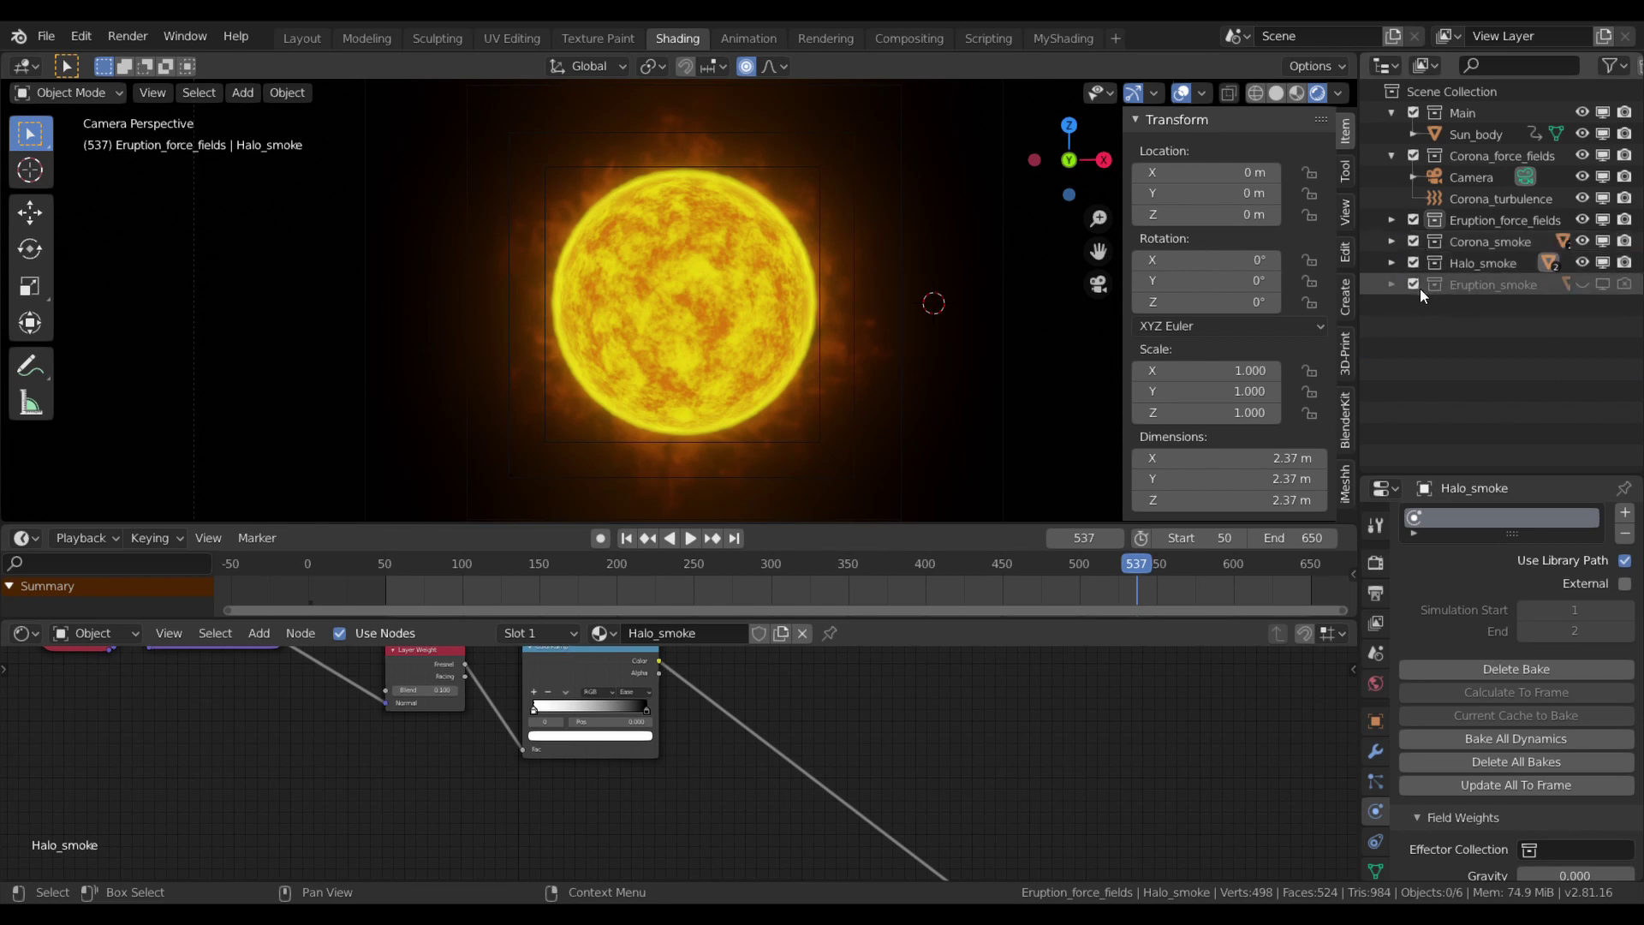
pyautogui.click(1392, 285)
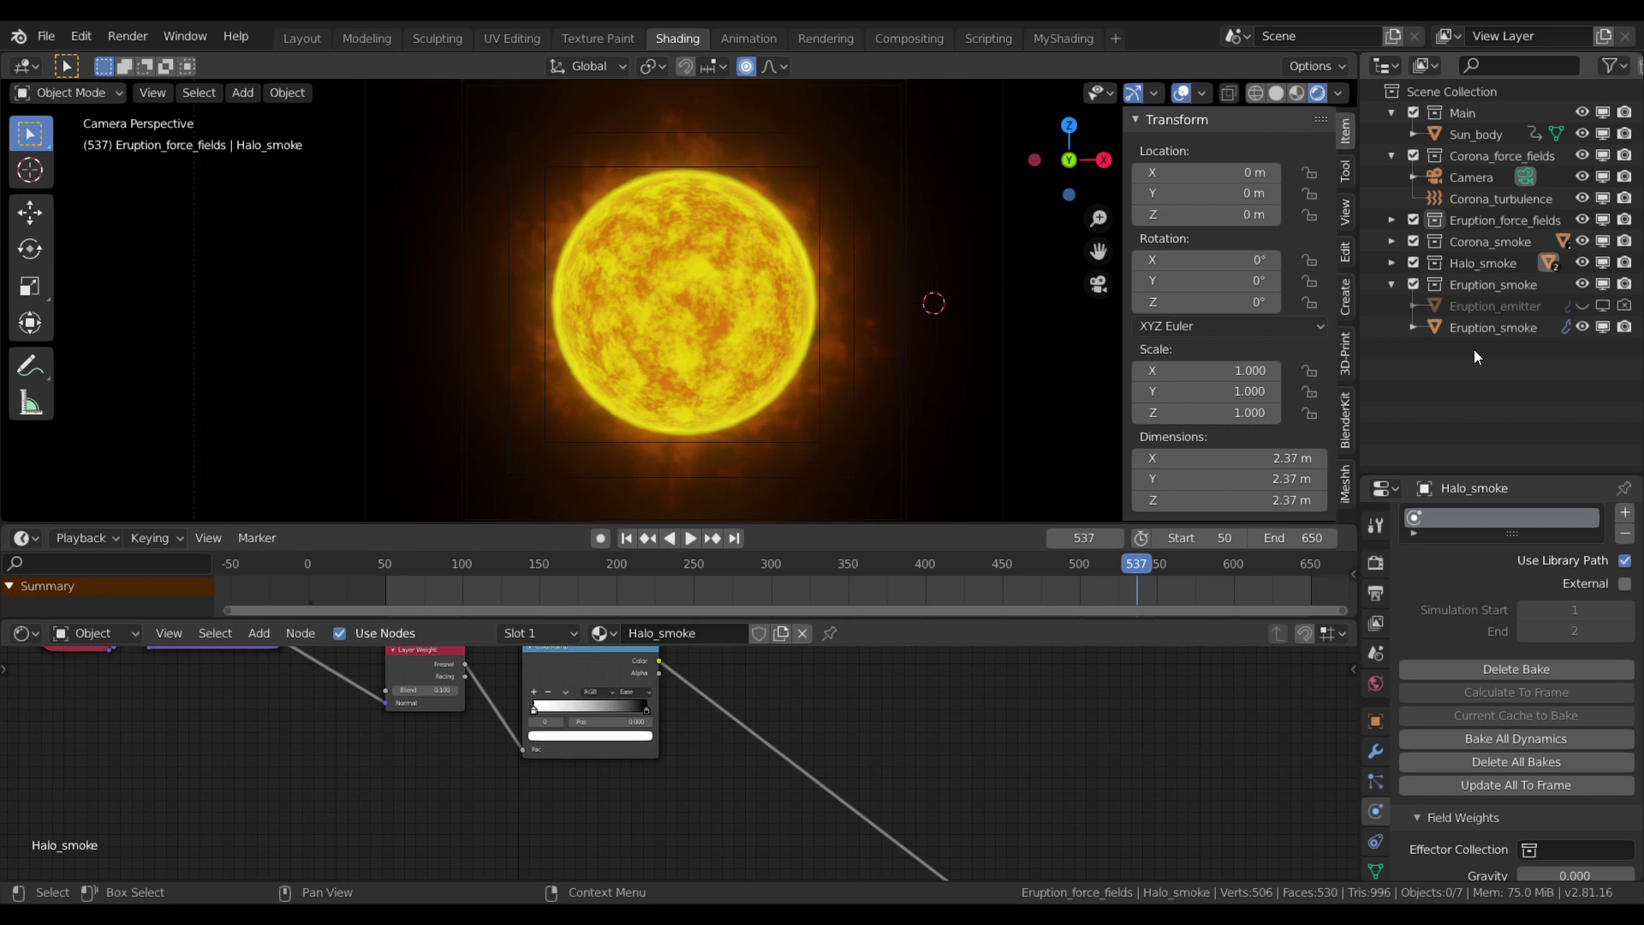
pyautogui.moveTo(1582, 241); pyautogui.dragTo(1582, 263)
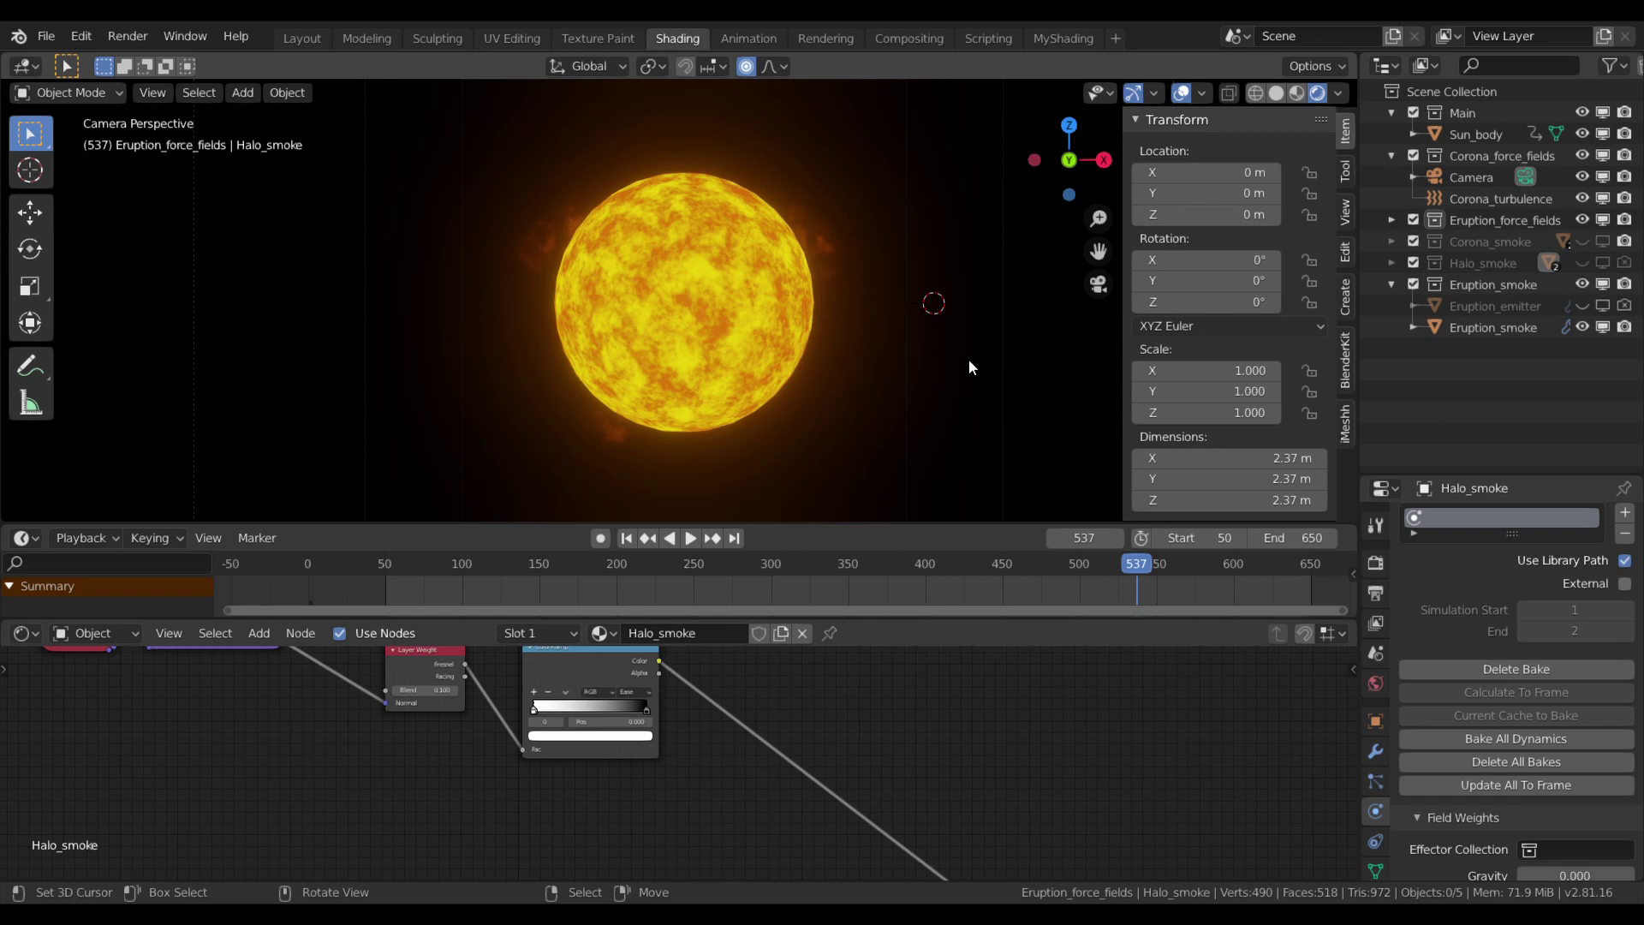
pyautogui.click(465, 595)
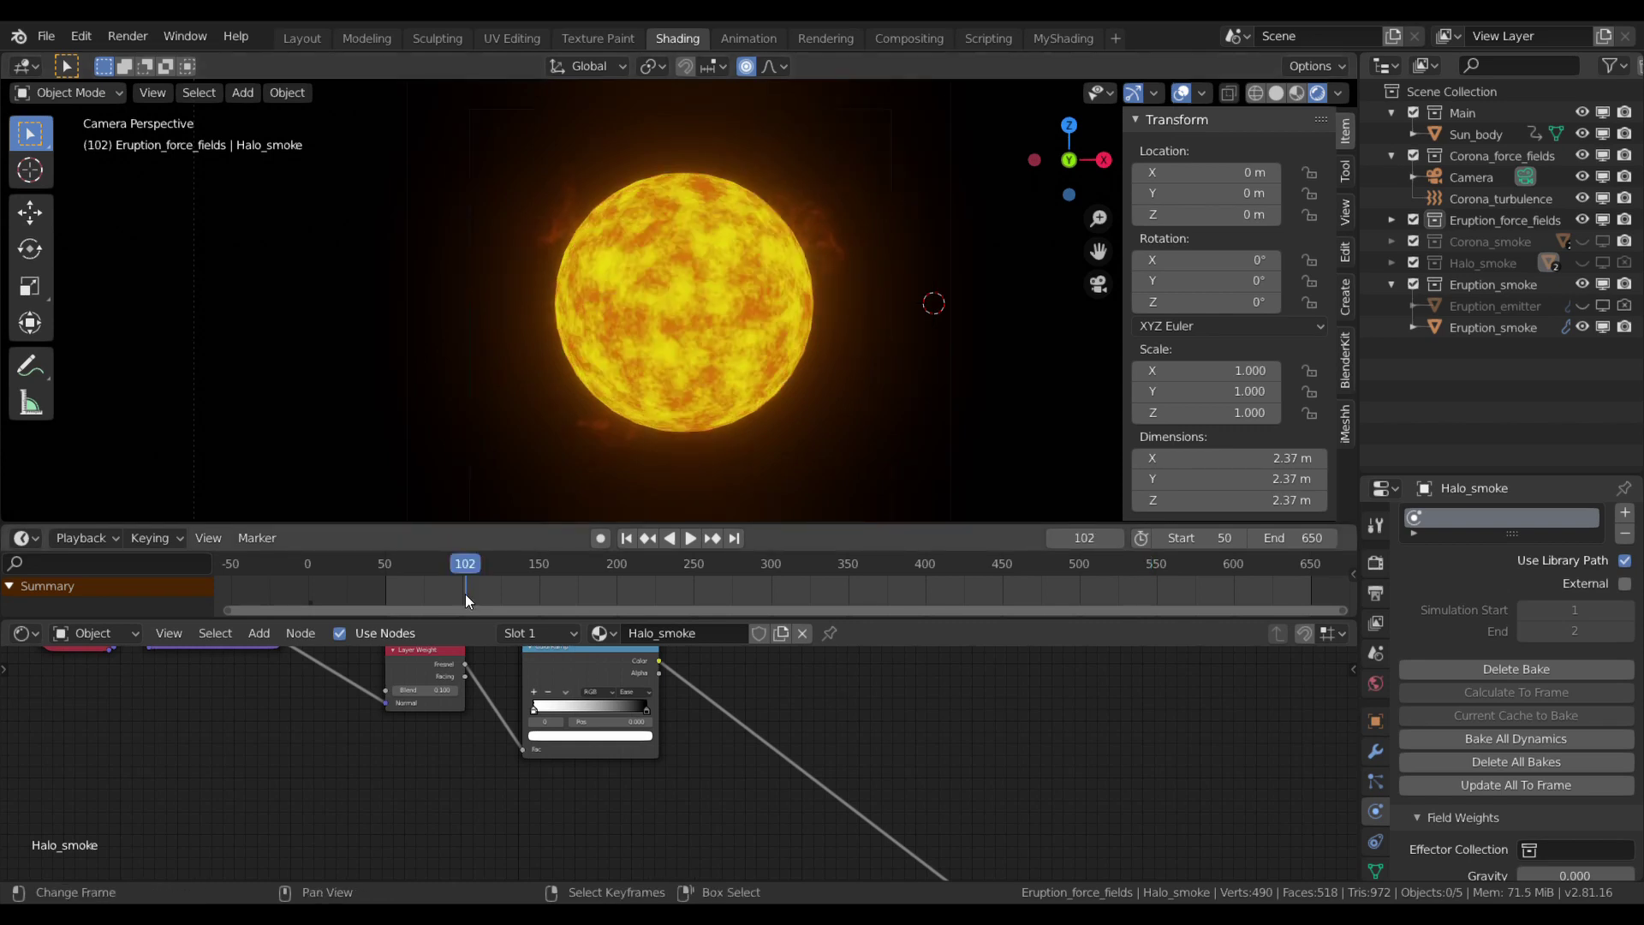
# Step: Switch the Shader Editor to the Eruption_smoke material
pyautogui.click(604, 633)
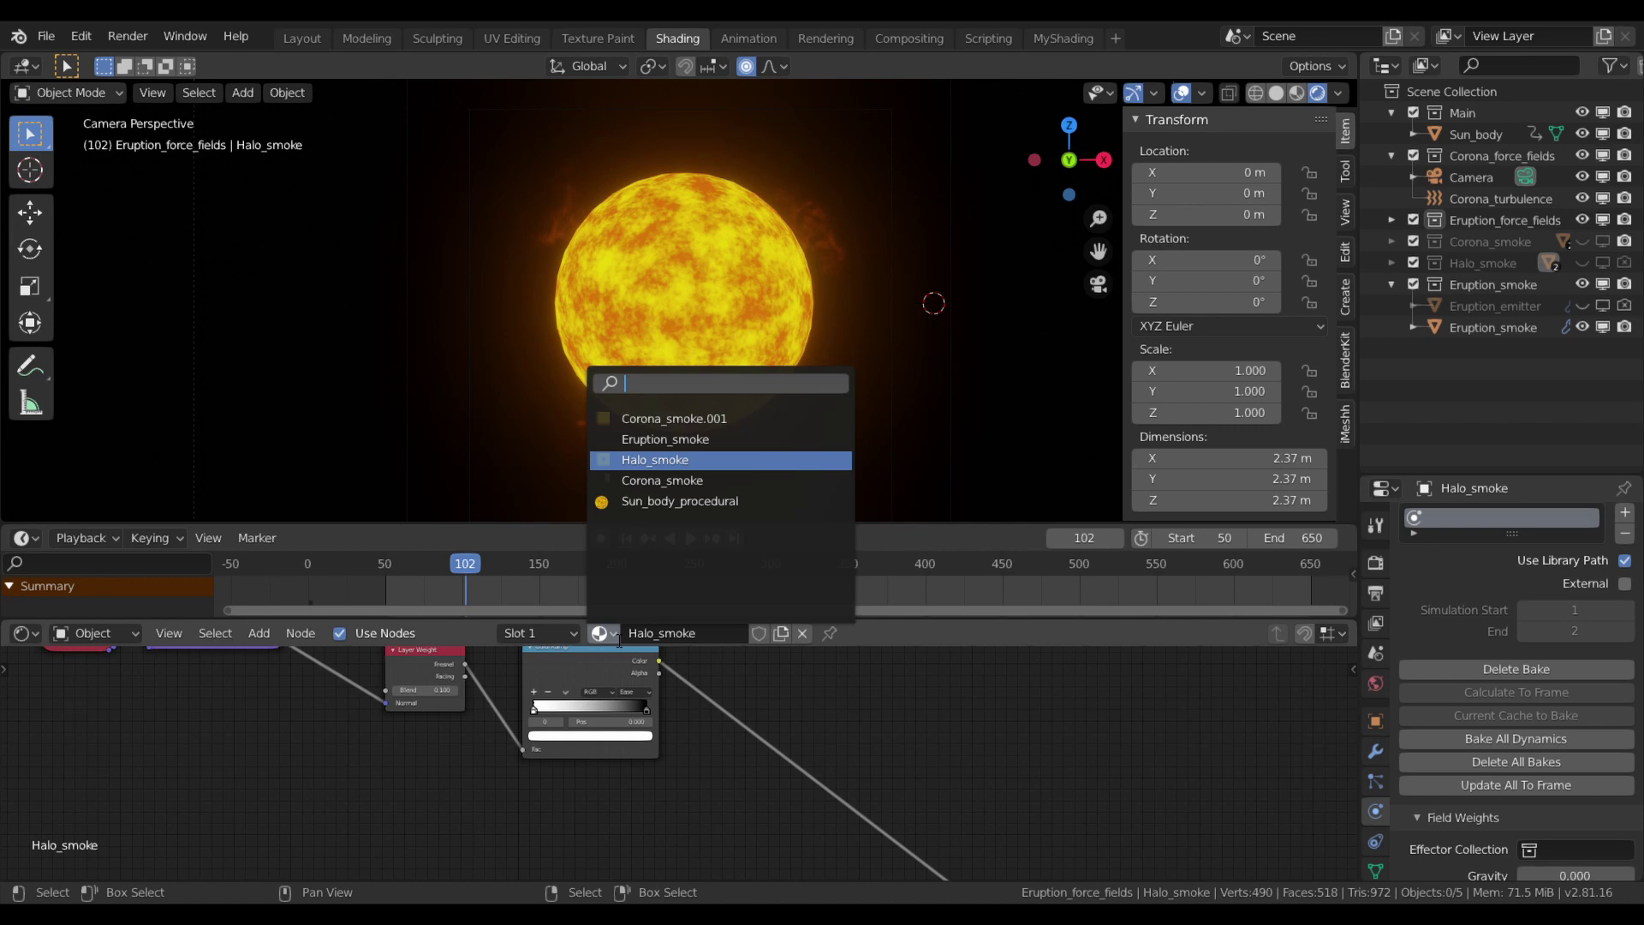
pyautogui.click(682, 480)
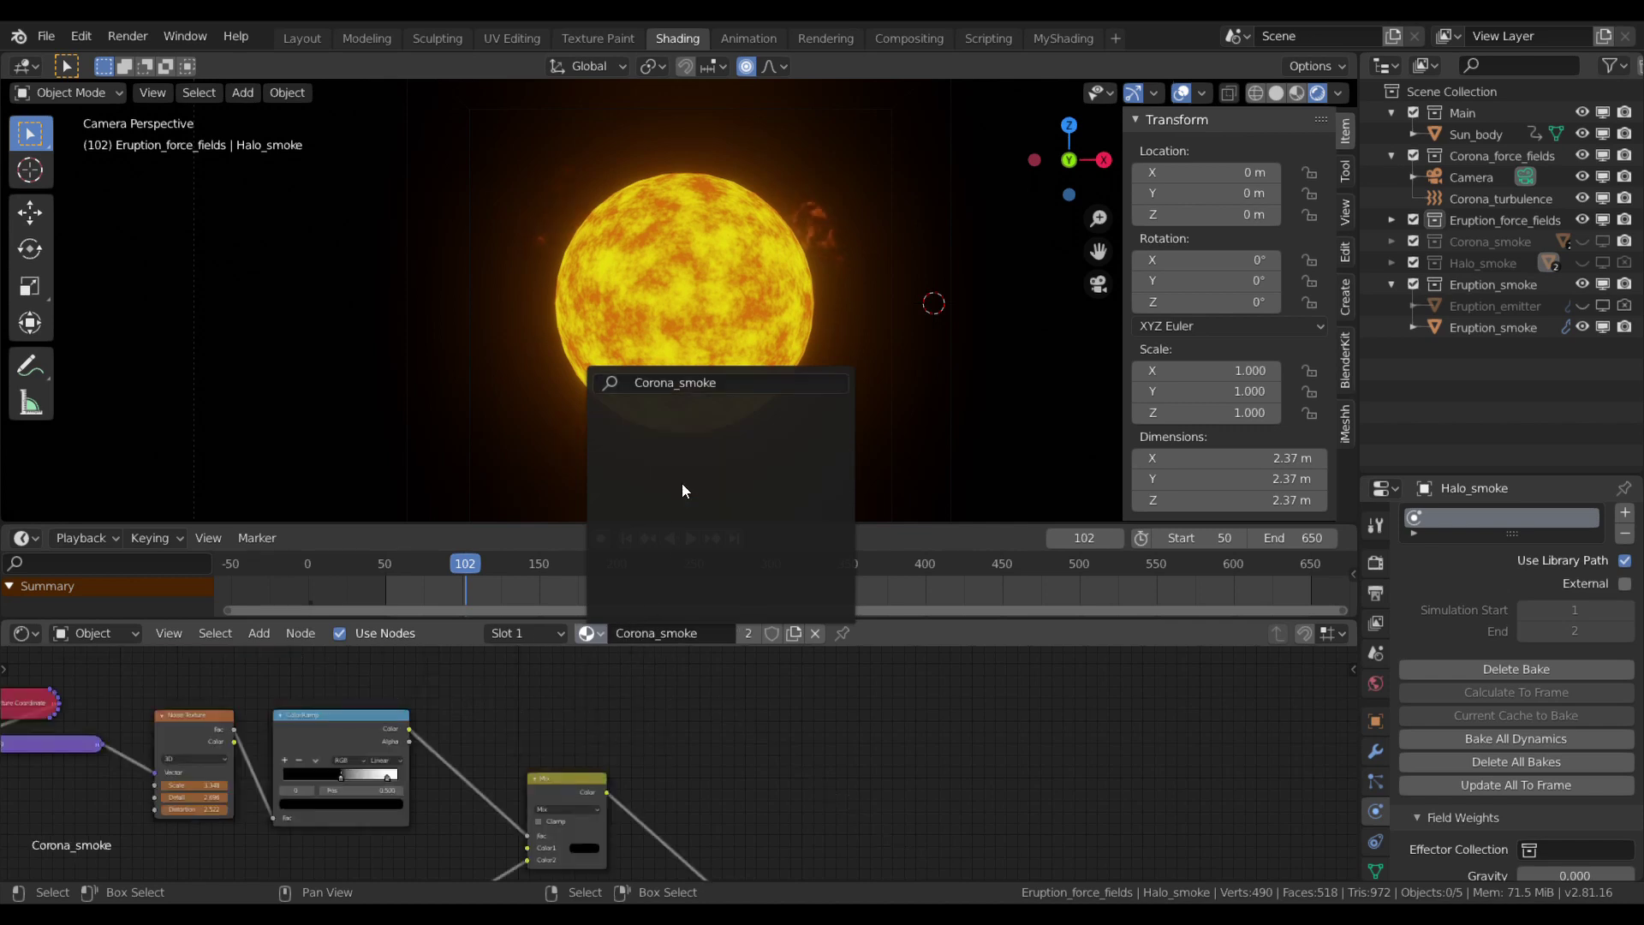
pyautogui.click(591, 634)
pyautogui.click(653, 439)
# Step: Maximize the node editor to inspect the Noise Texture (Scale 5, Detail 6, Distortion 5), then restore the layout
pyautogui.hotkey('ctrl', 'space')
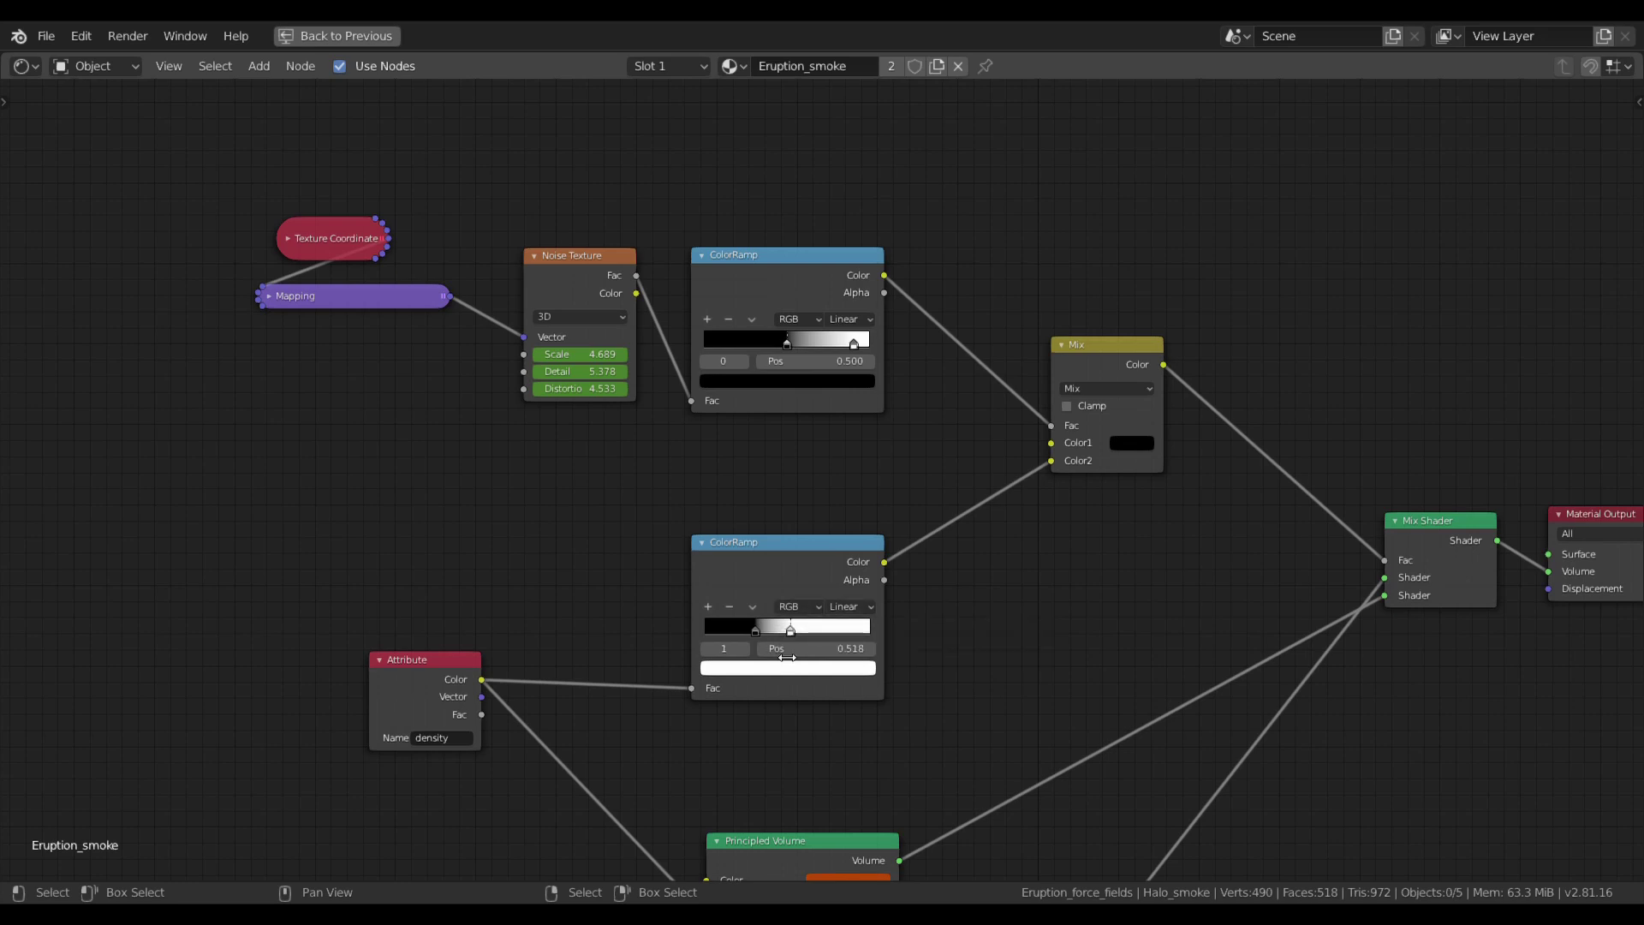
pyautogui.scroll(3, 774, 639)
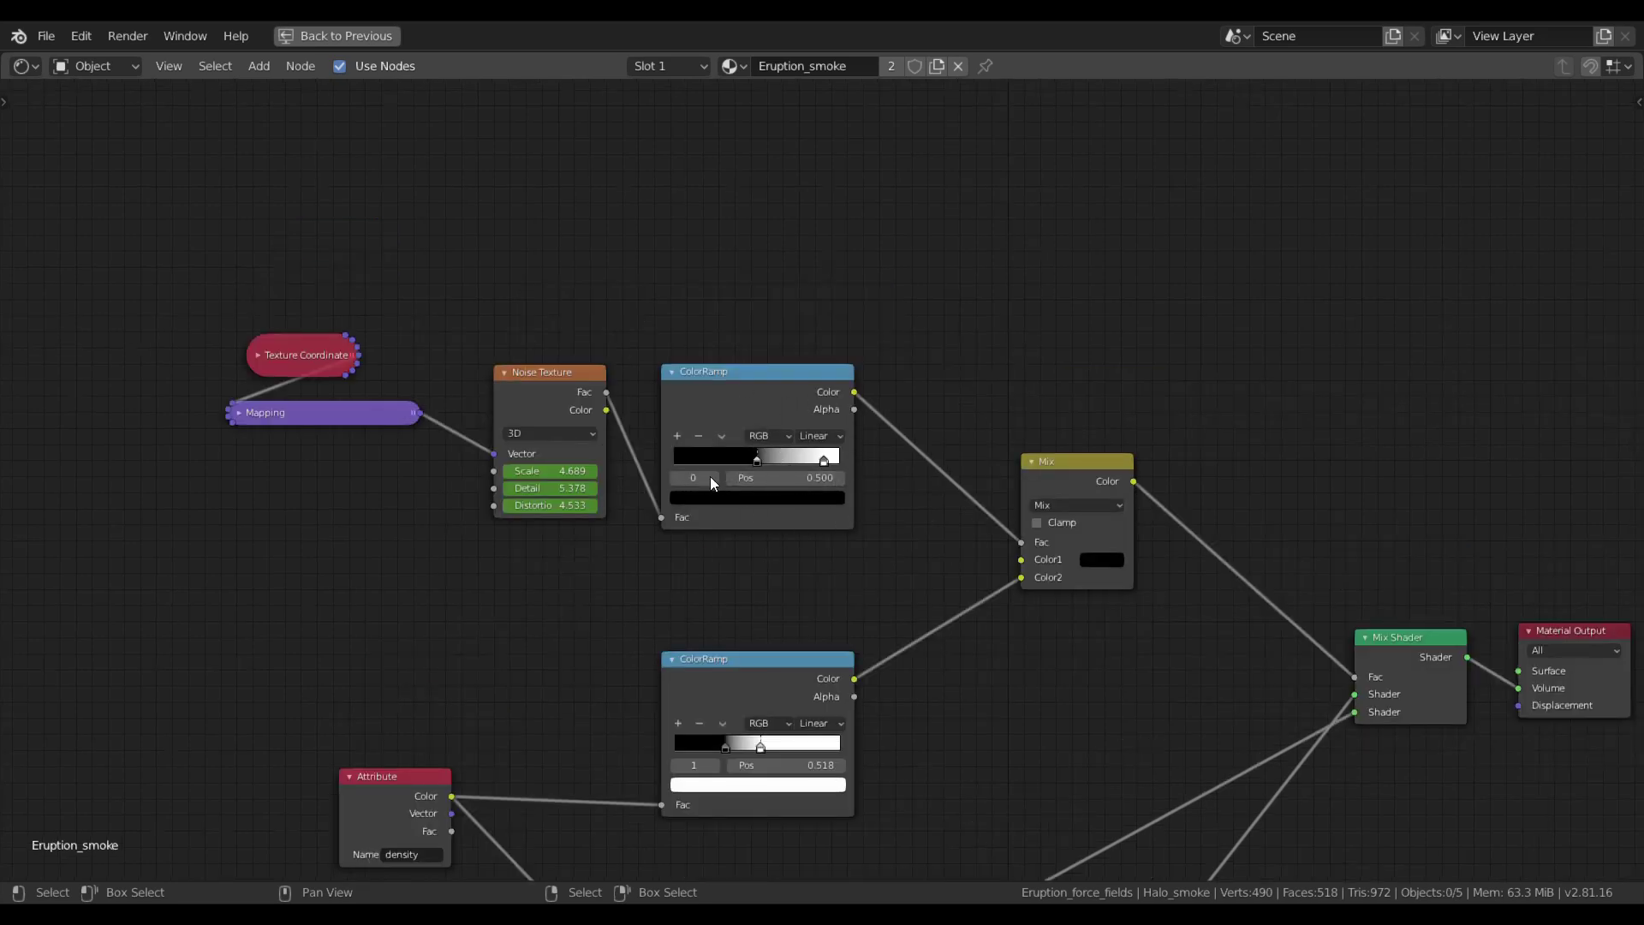
pyautogui.scroll(-2, 741, 548)
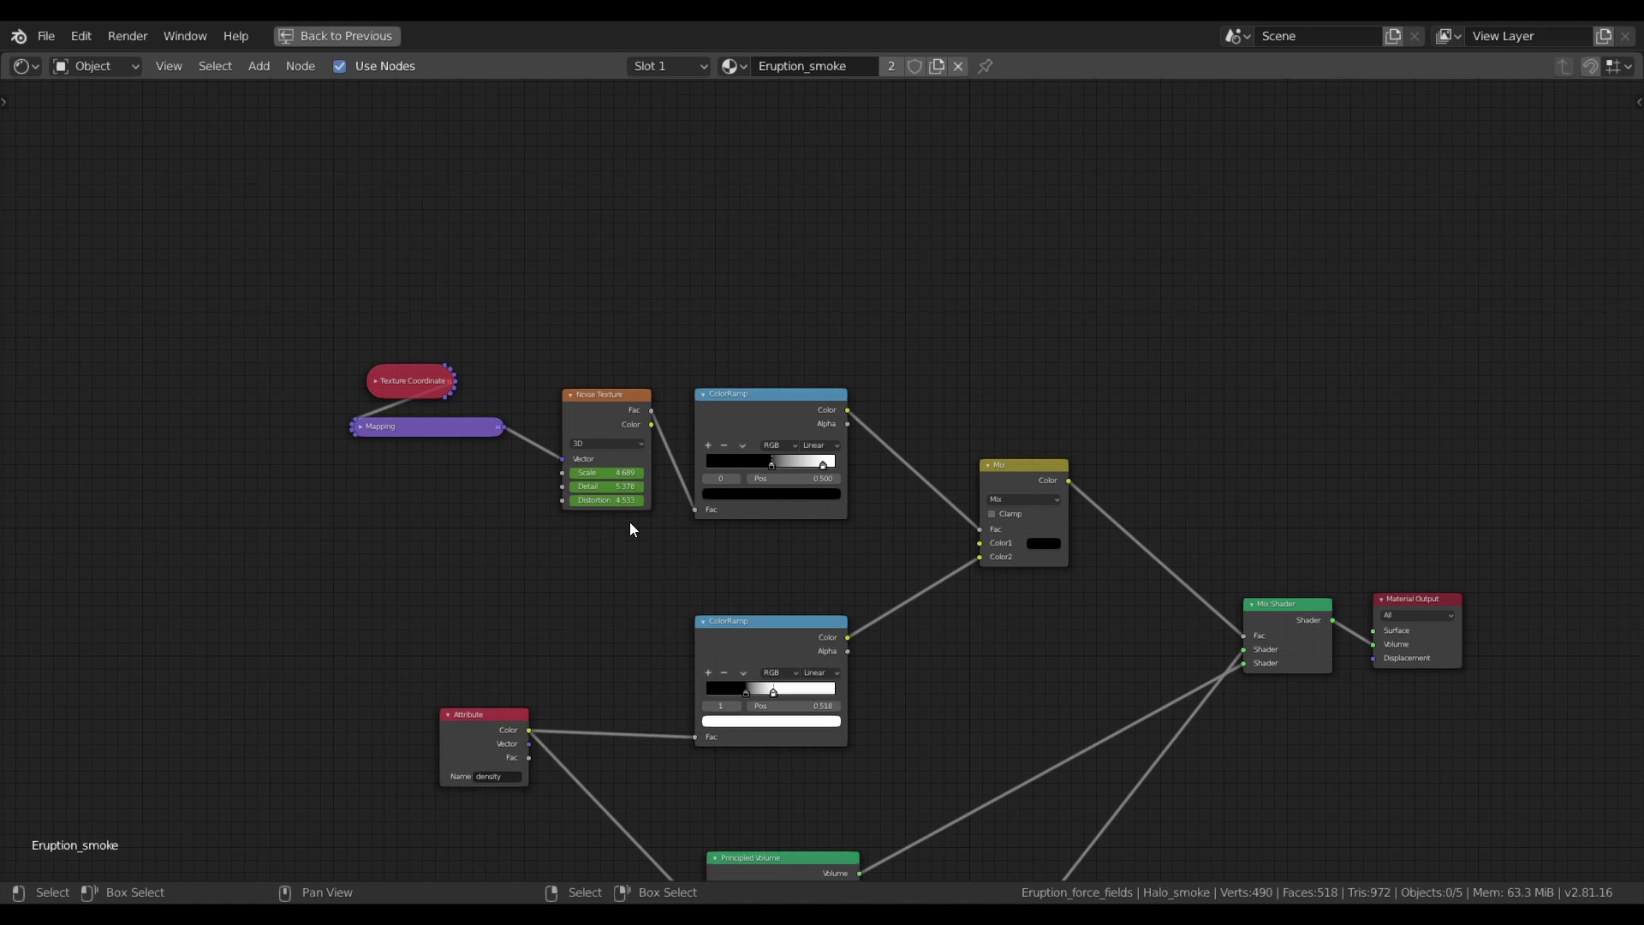
pyautogui.scroll(1, 631, 529)
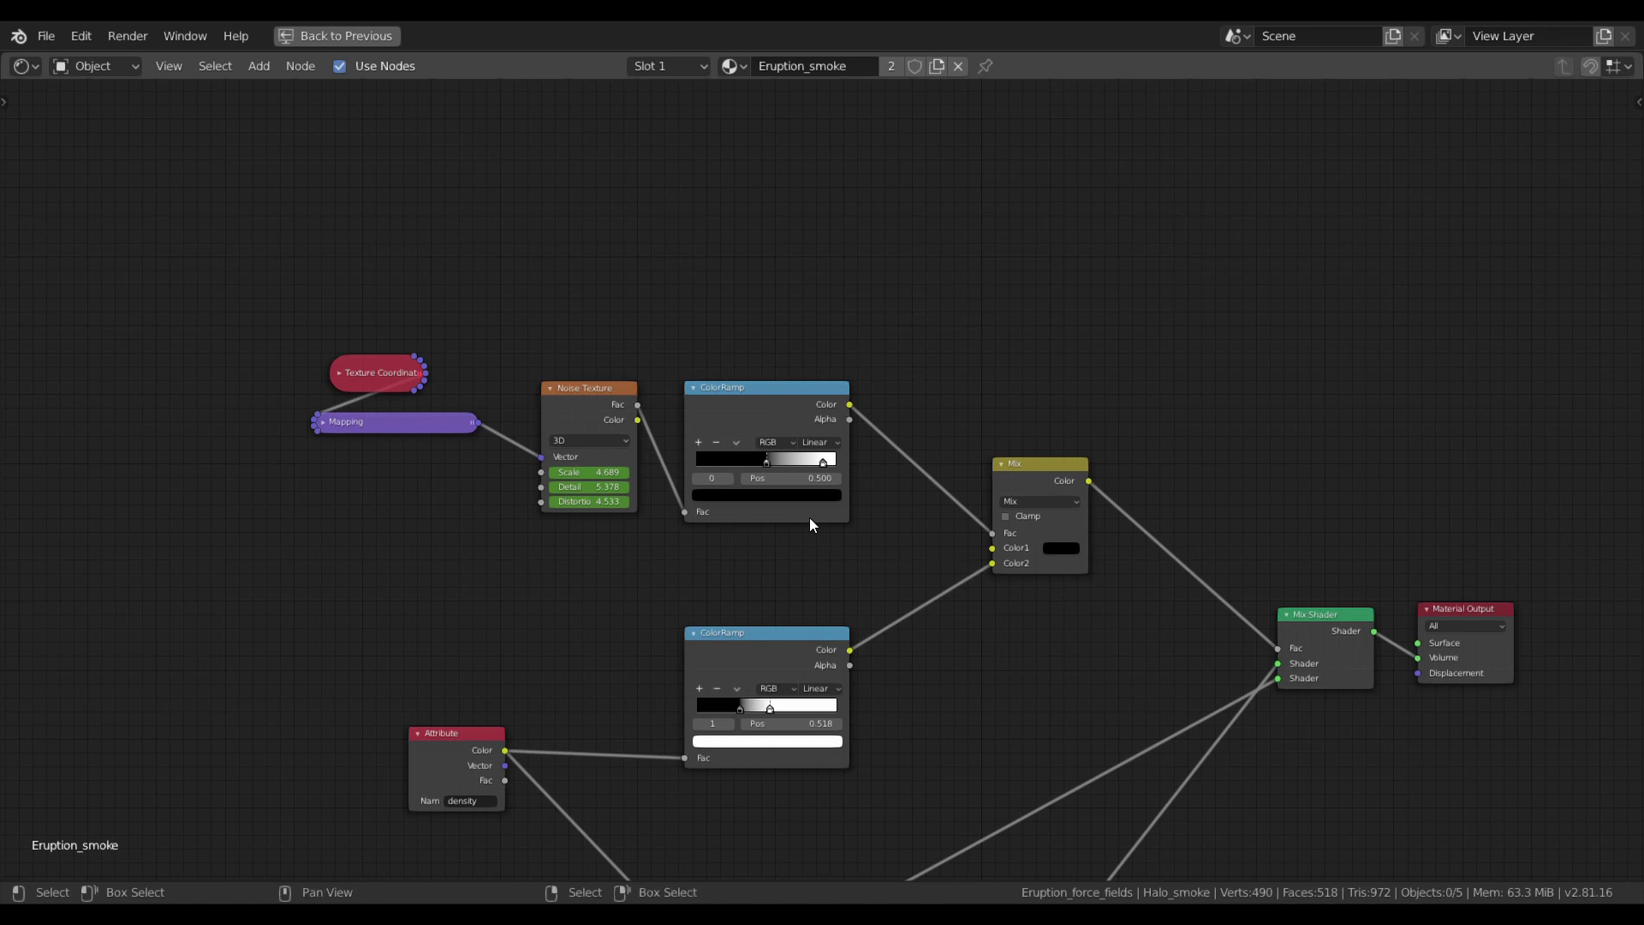
pyautogui.hotkey('ctrl', 'space')
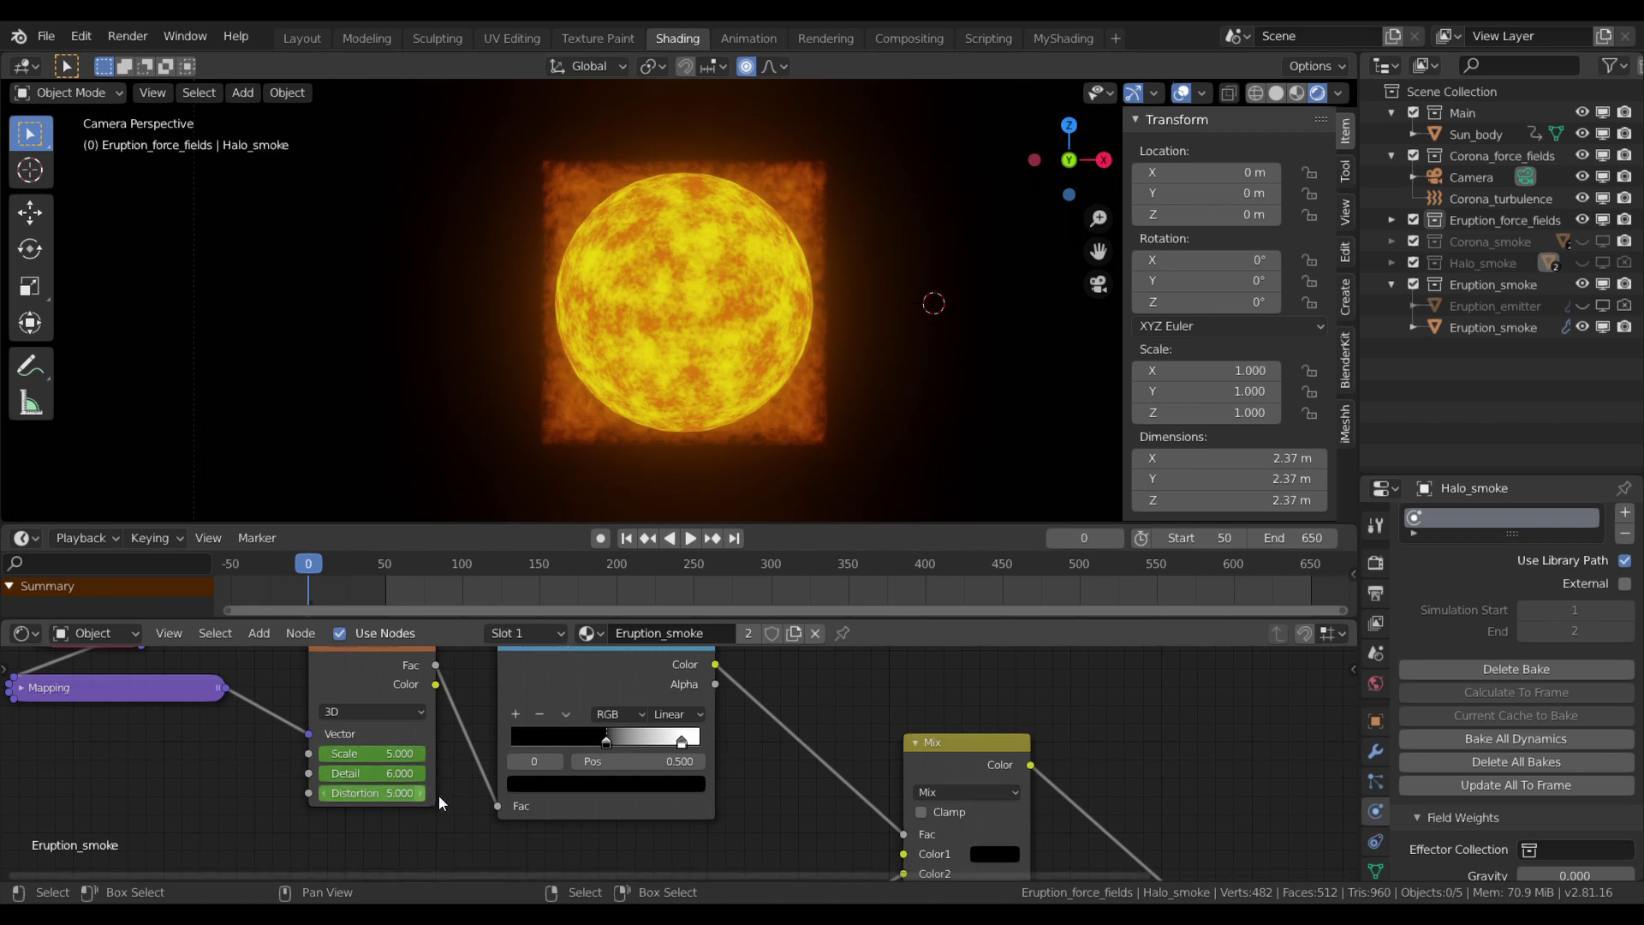
# Step: Jump to frame 650 and review the Volumetrics settings: 256 samples, 2px tiles, 0.1 m to 100 m
pyautogui.click(734, 538)
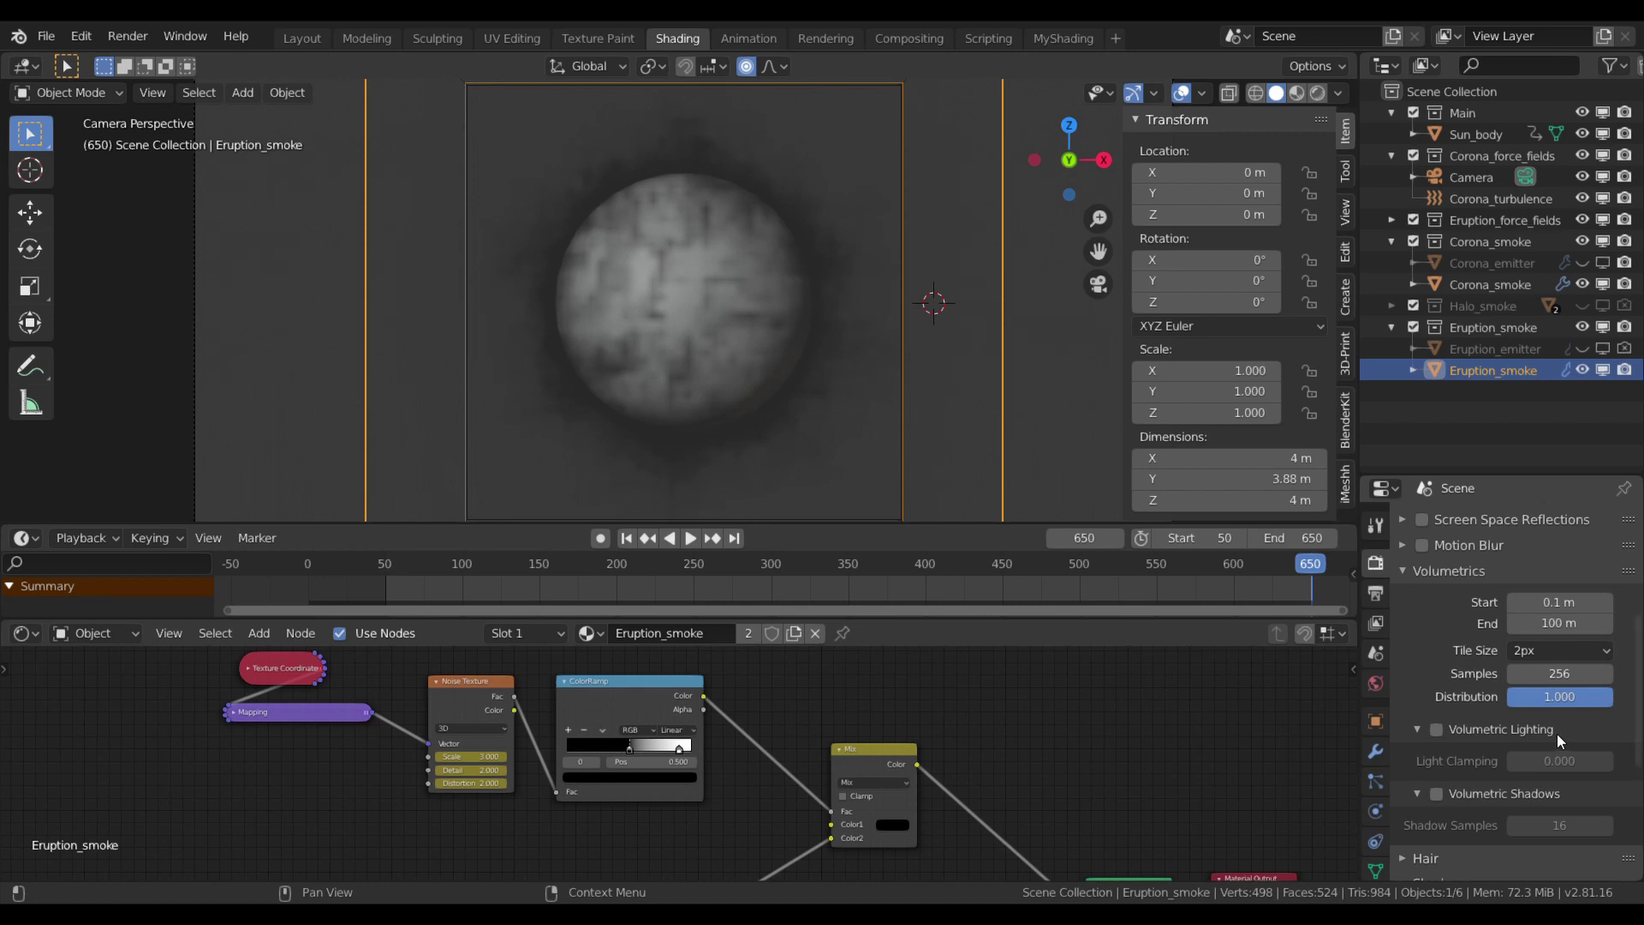
pyautogui.scroll(-6, 1557, 733)
pyautogui.scroll(6, 1557, 738)
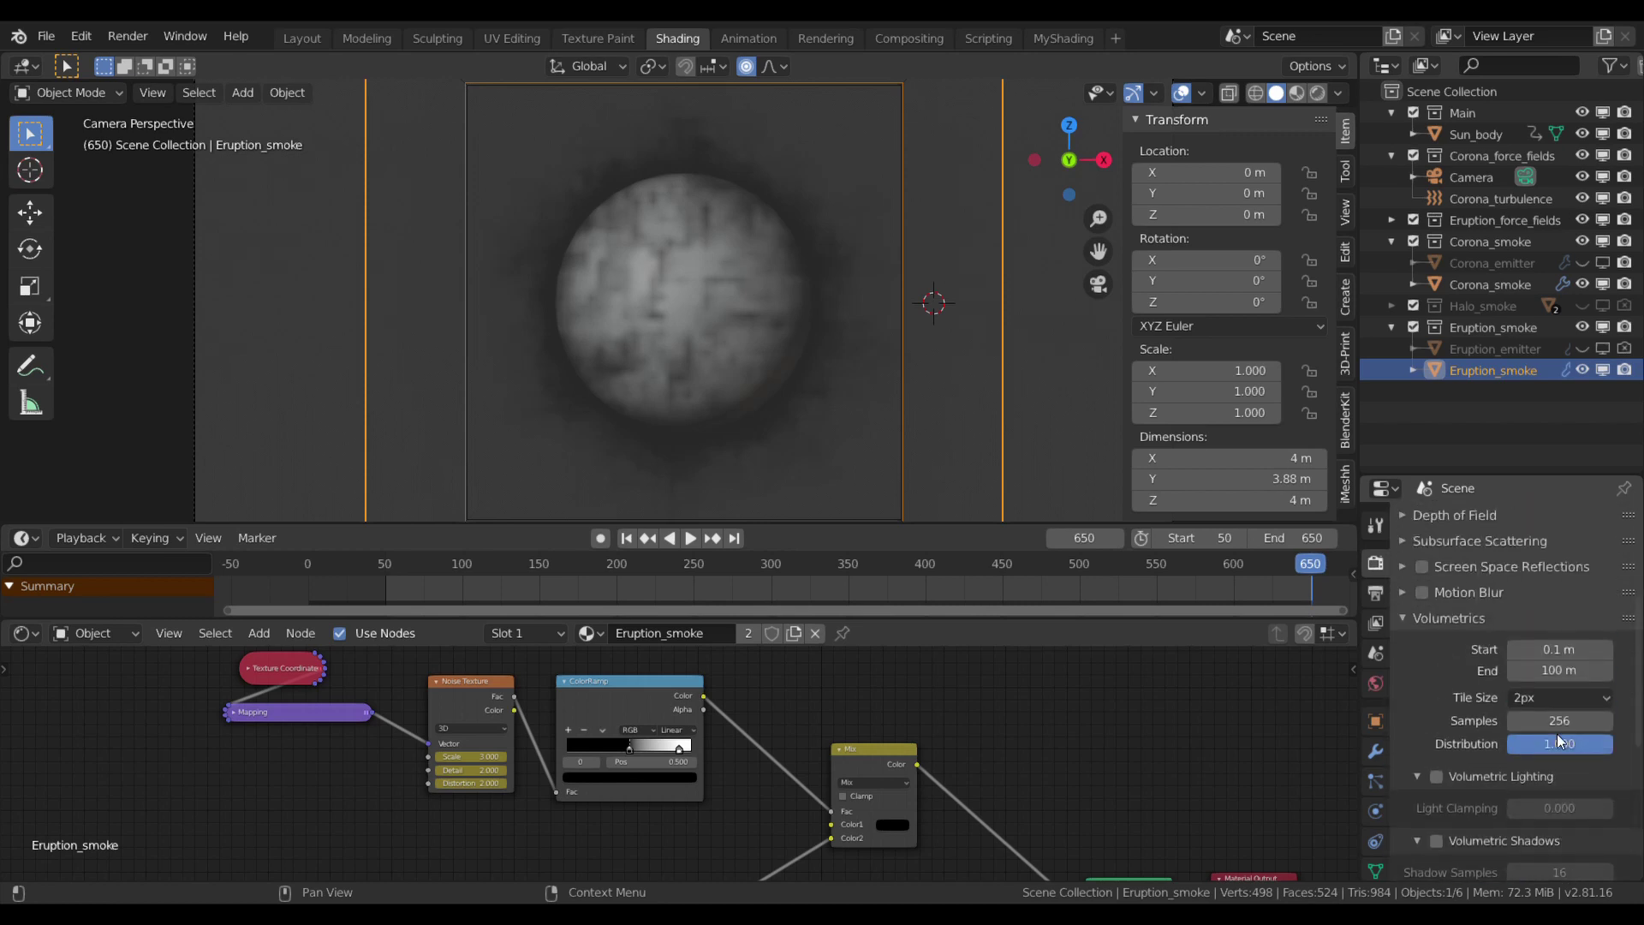